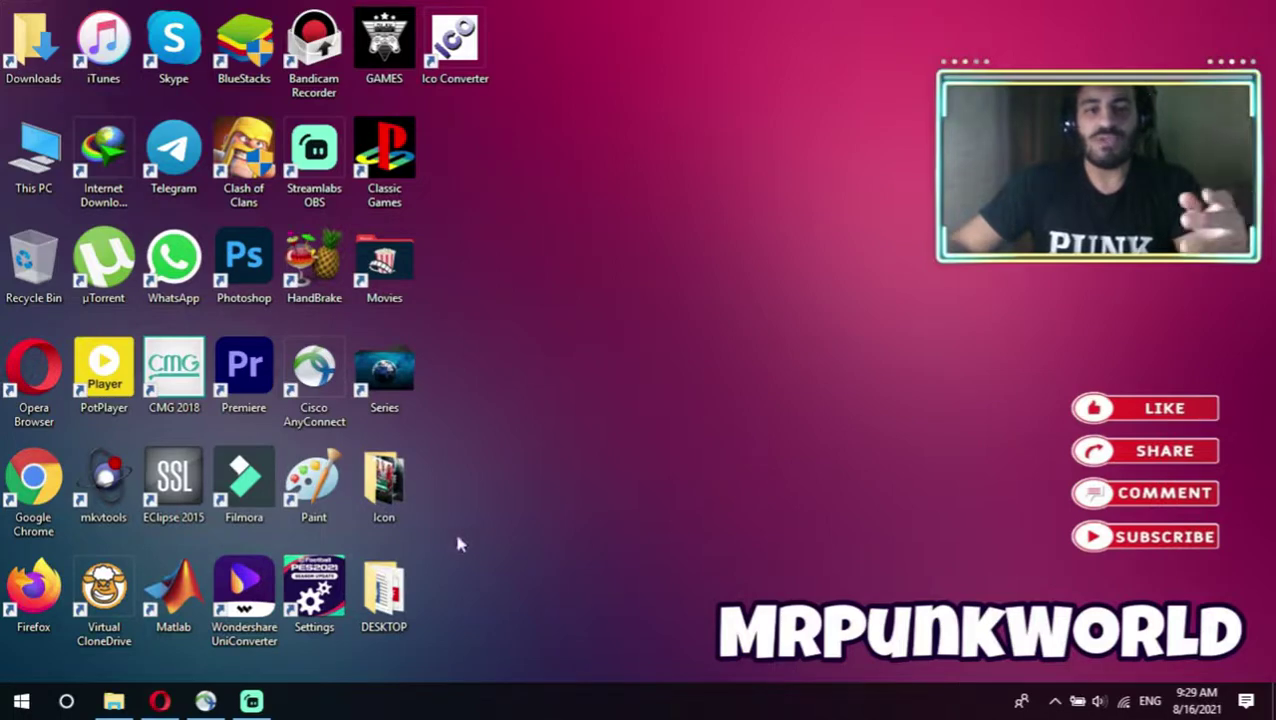
# Bring up the serial folder inside Attack on Titan, examine the icons of its series folders, and minimize the window.
pyautogui.click(113, 701)
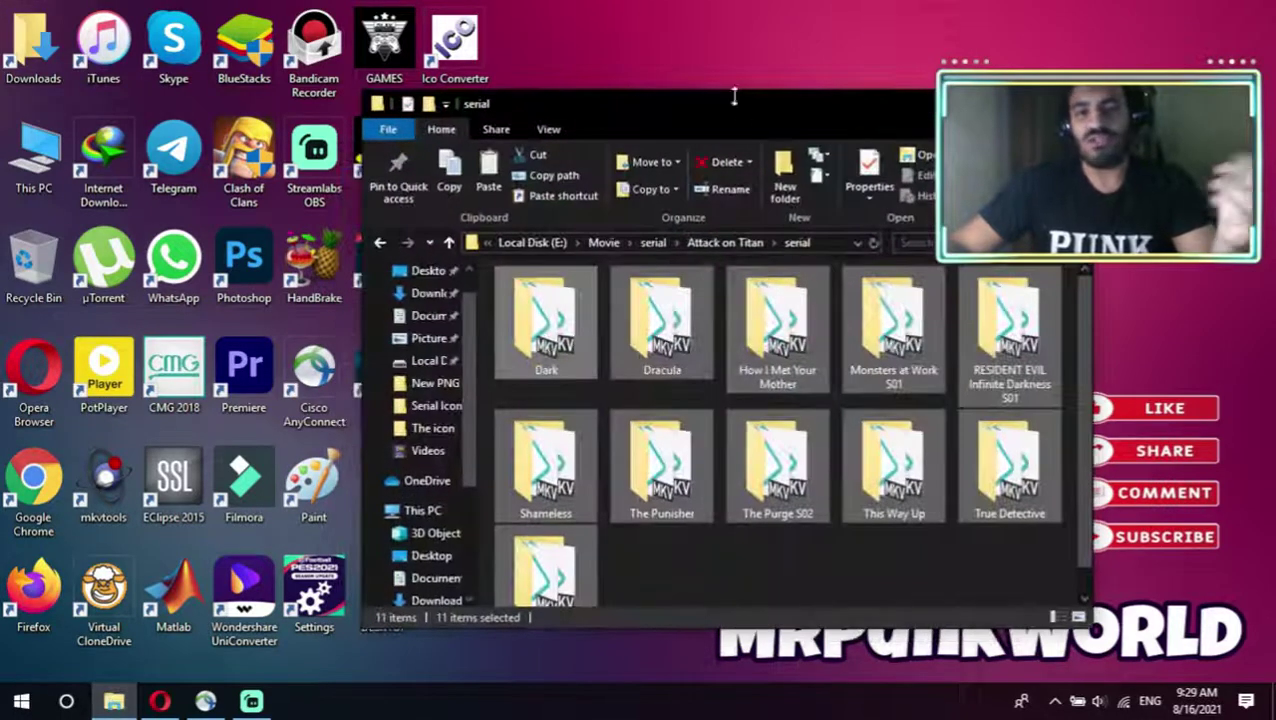
pyautogui.click(893, 568)
pyautogui.moveTo(1003, 573); pyautogui.dragTo(498, 302)
pyautogui.click(591, 421)
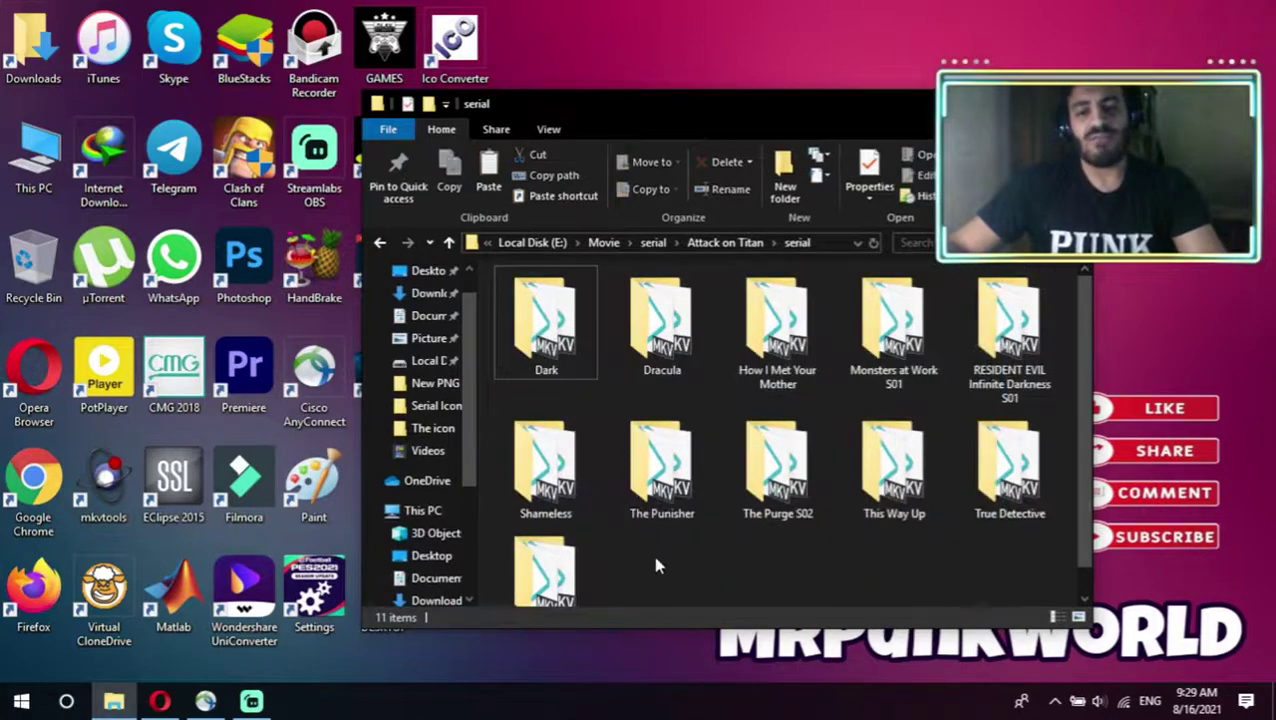
pyautogui.scroll(-1, 655, 566)
pyautogui.moveTo(766, 114); pyautogui.dragTo(1056, 106)
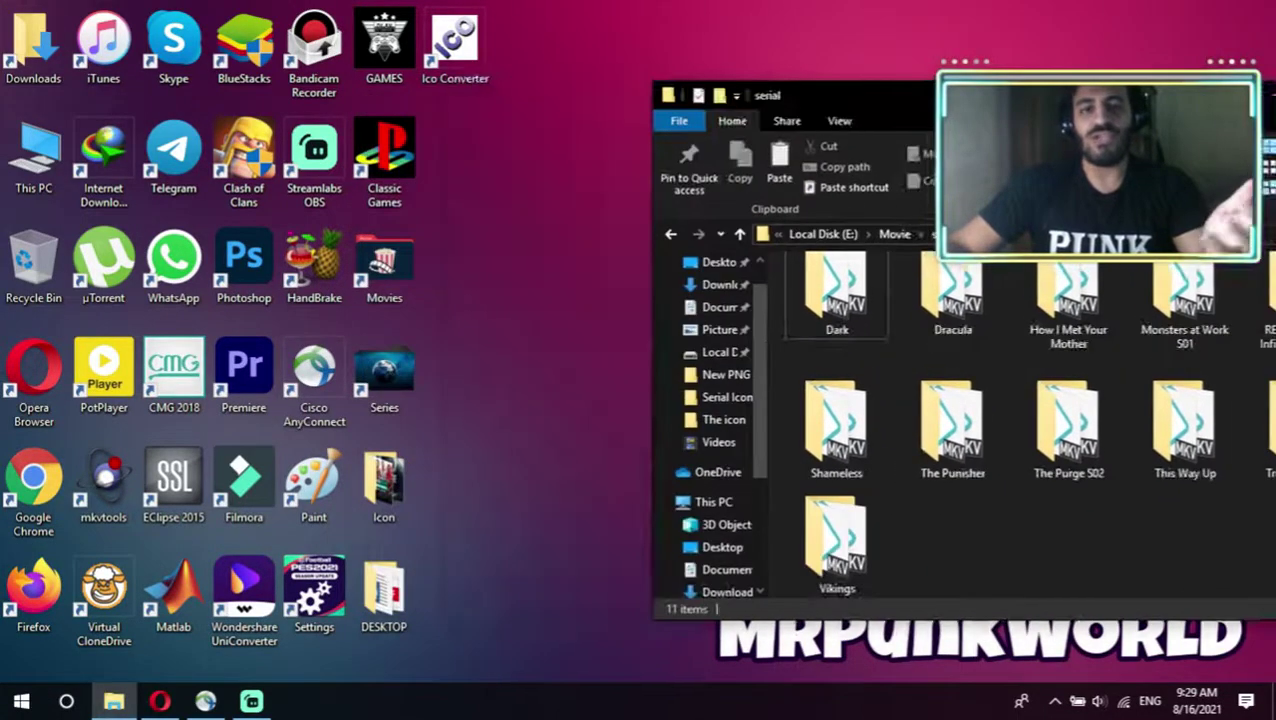
pyautogui.moveTo(838, 90); pyautogui.dragTo(546, 68)
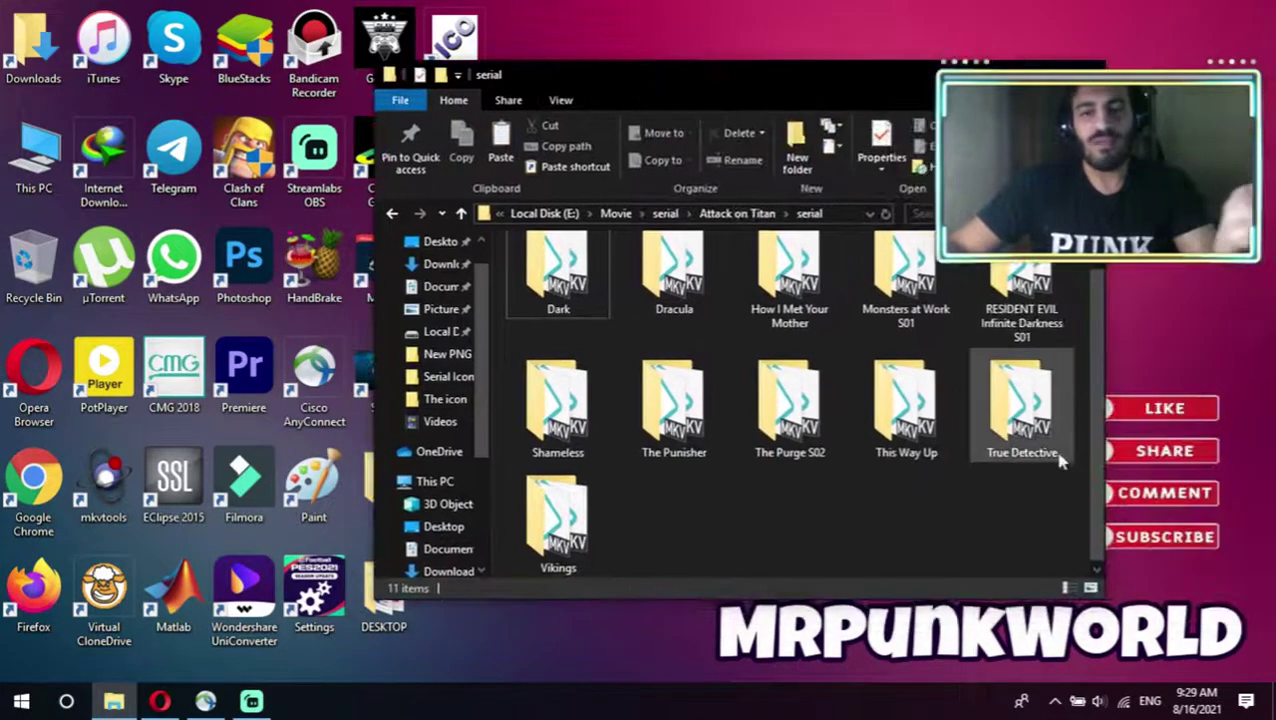
pyautogui.scroll(1, 1062, 460)
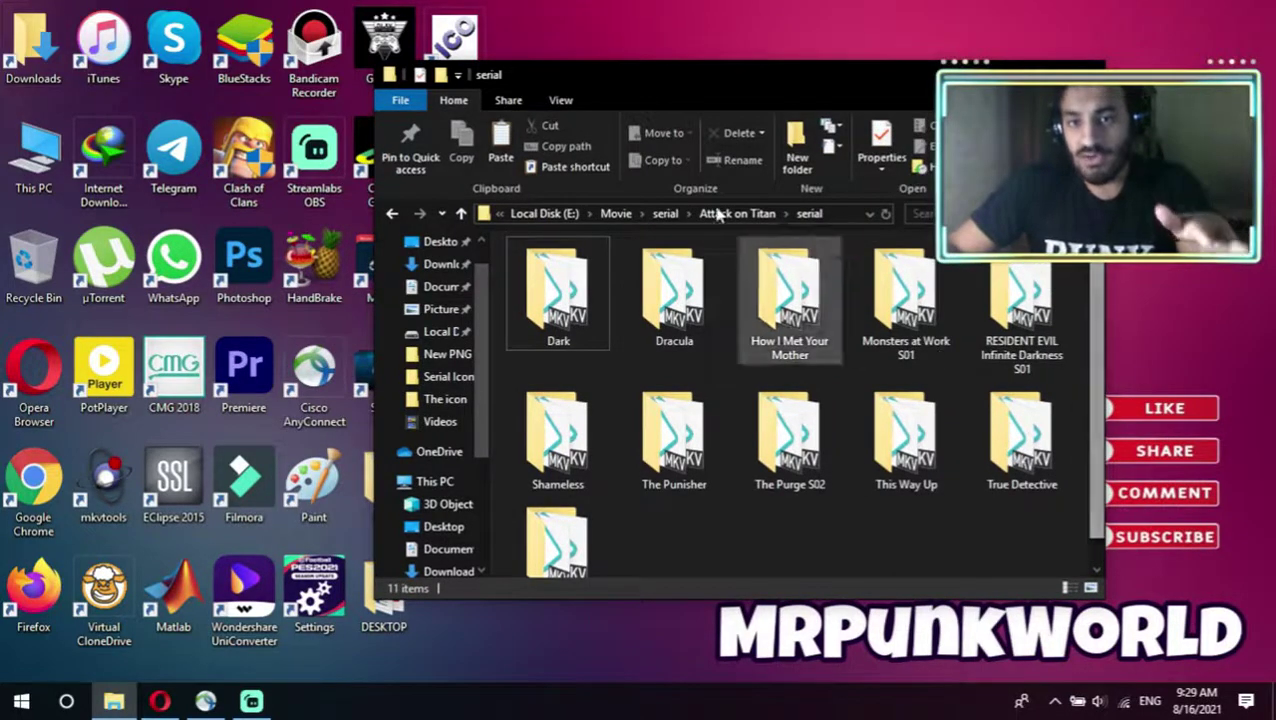
pyautogui.moveTo(716, 75); pyautogui.dragTo(537, 64)
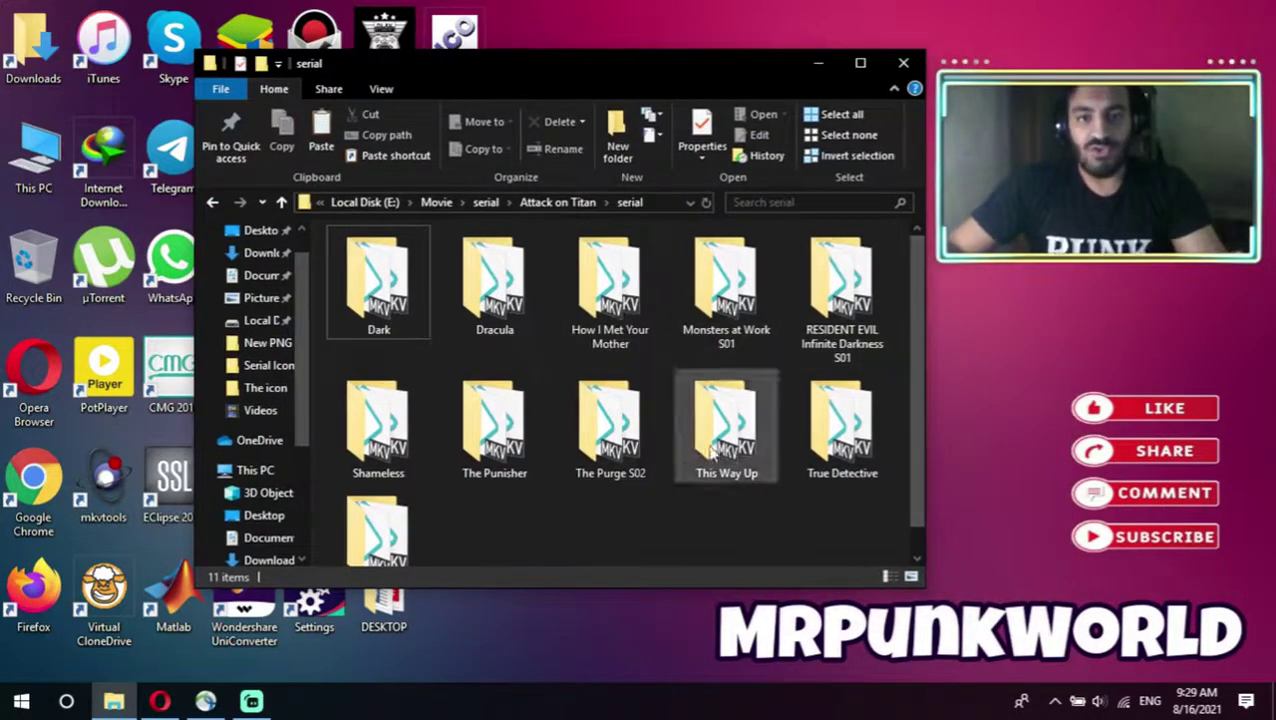
pyautogui.scroll(-1, 450, 336)
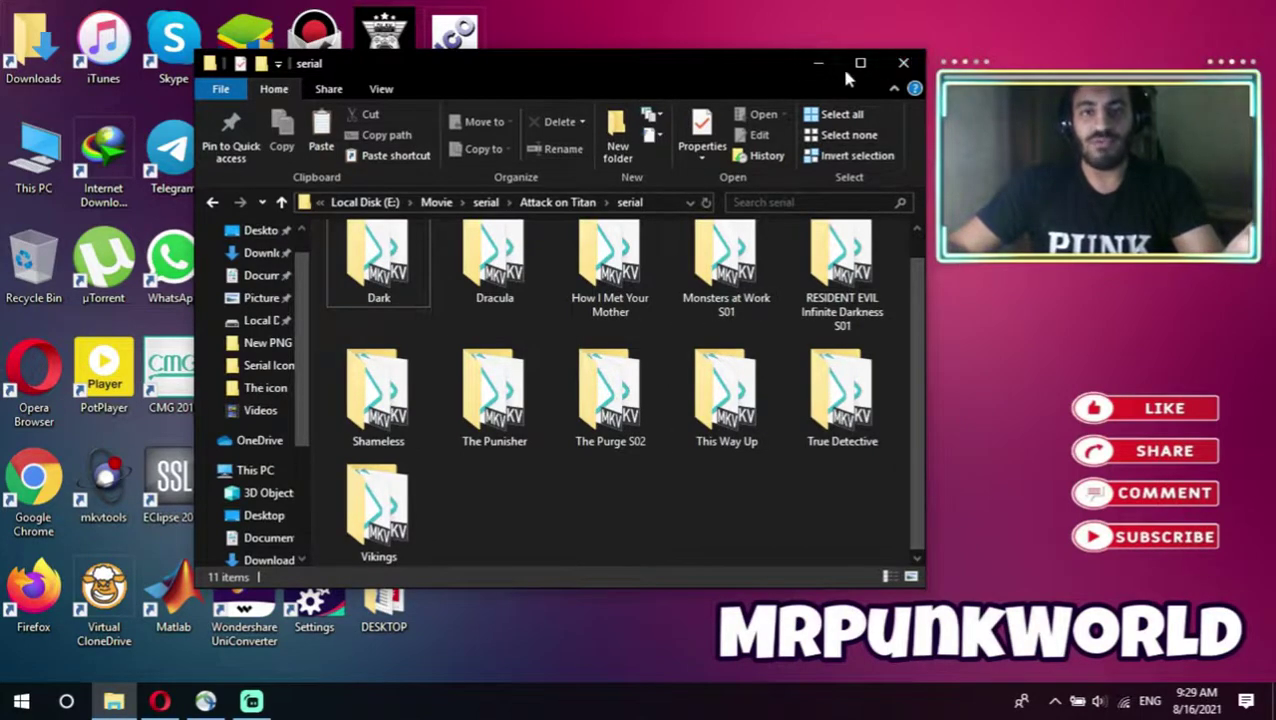
pyautogui.click(818, 64)
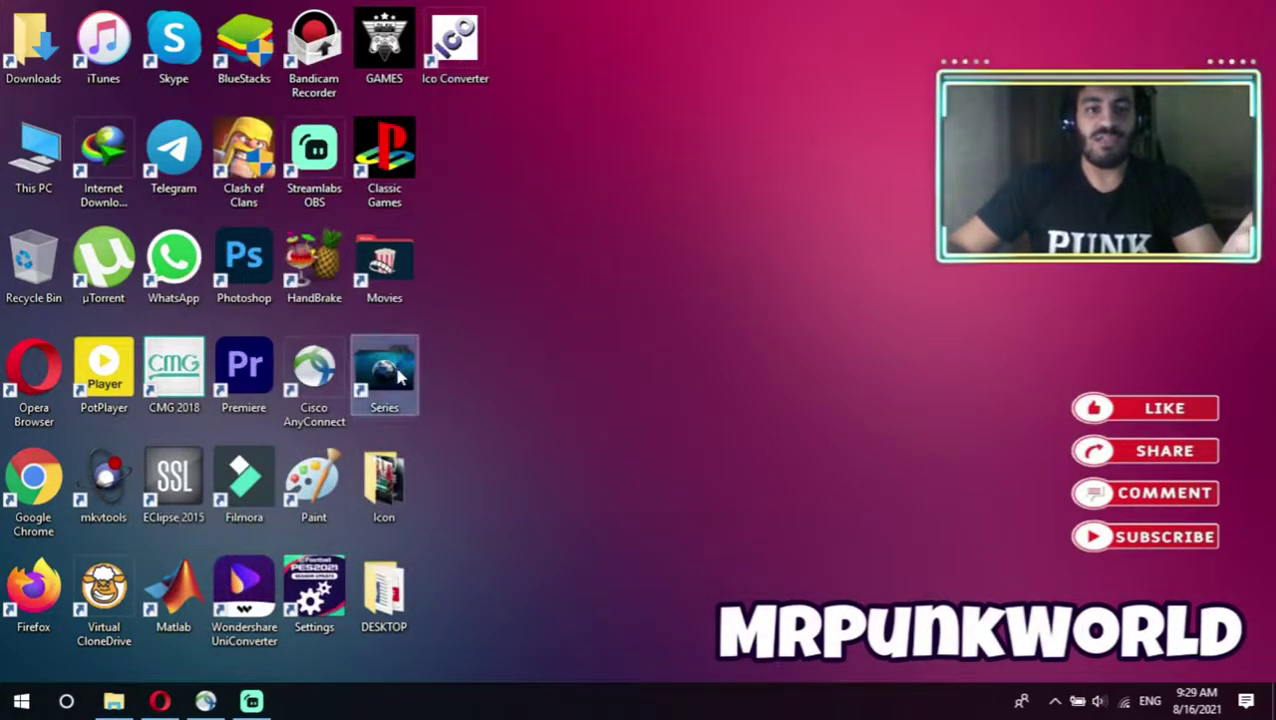
# Open the Series shortcut on the desktop, examine the custom artwork icons on the show folders, and close the window.
pyautogui.doubleClick(400, 375)
pyautogui.click(868, 88)
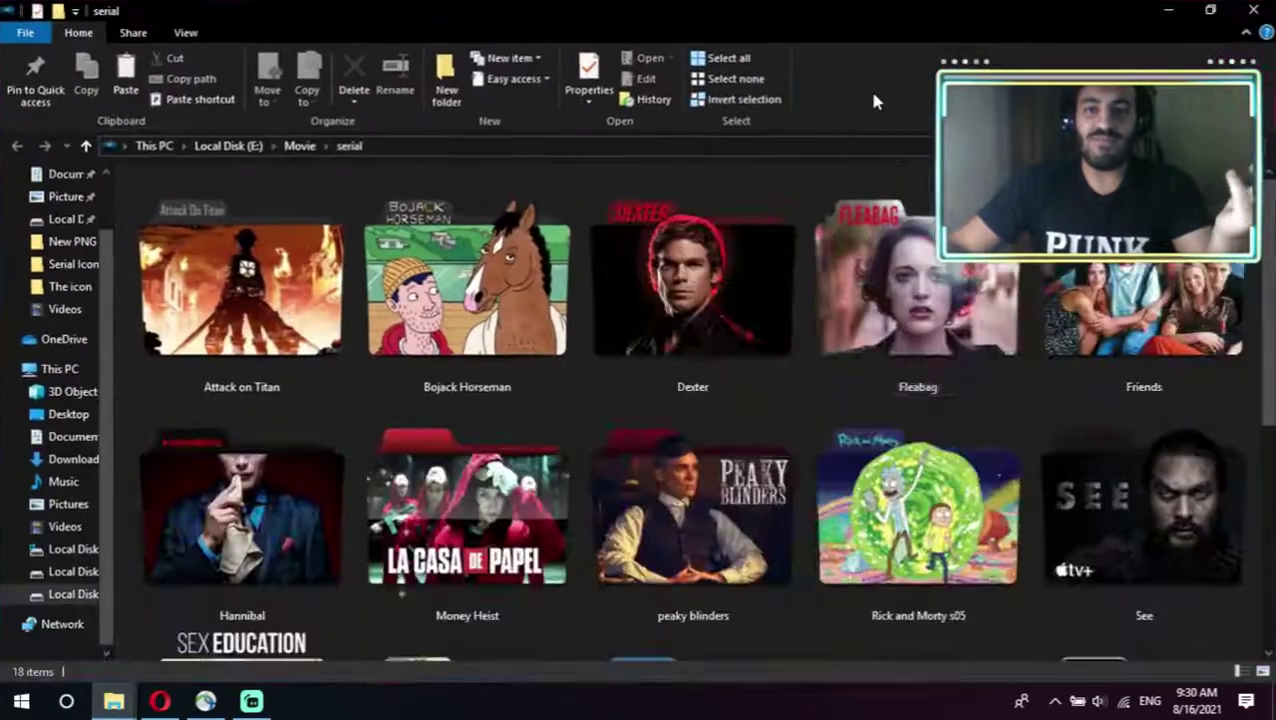
pyautogui.scroll(-1, 705, 418)
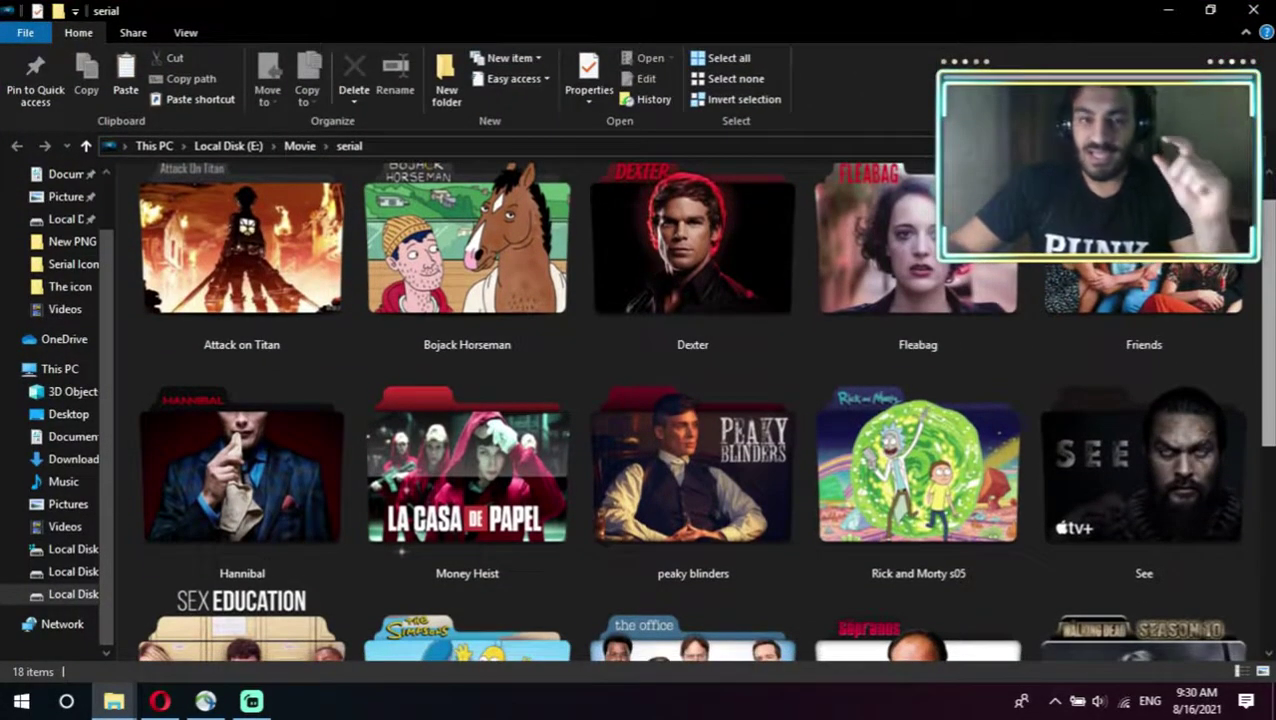
pyautogui.scroll(-2, 705, 400)
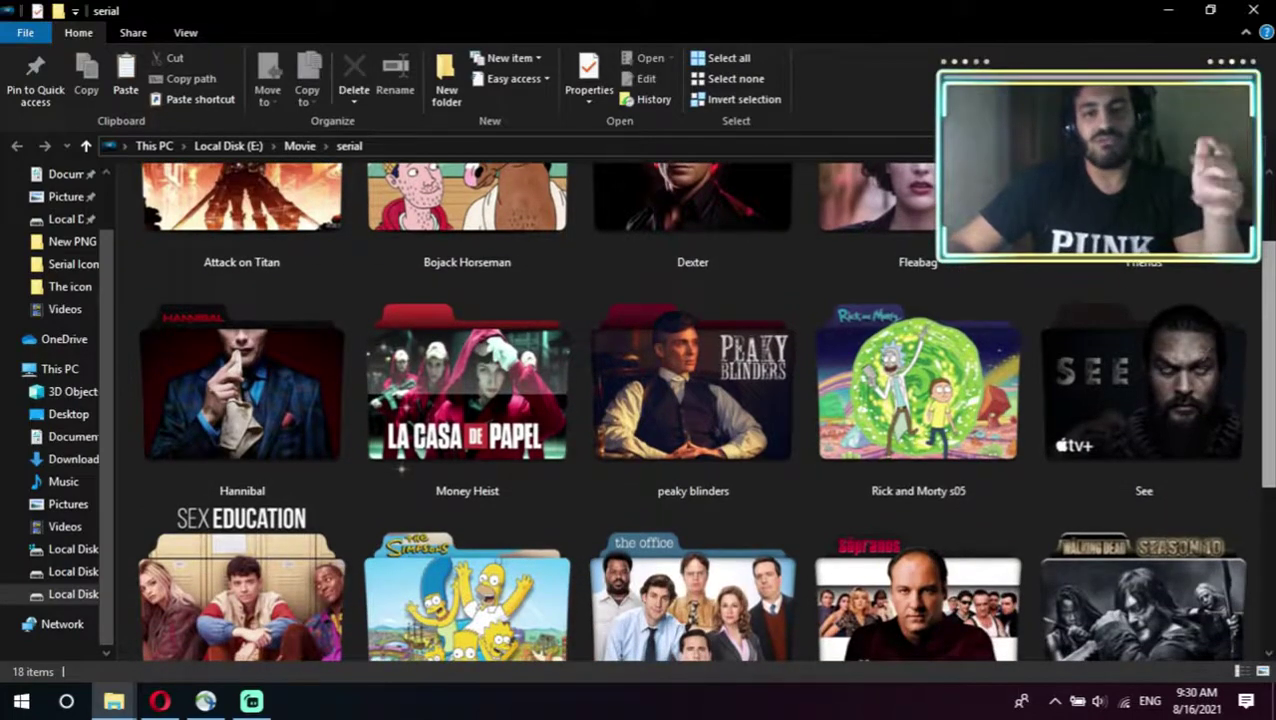
pyautogui.scroll(-7, 1272, 420)
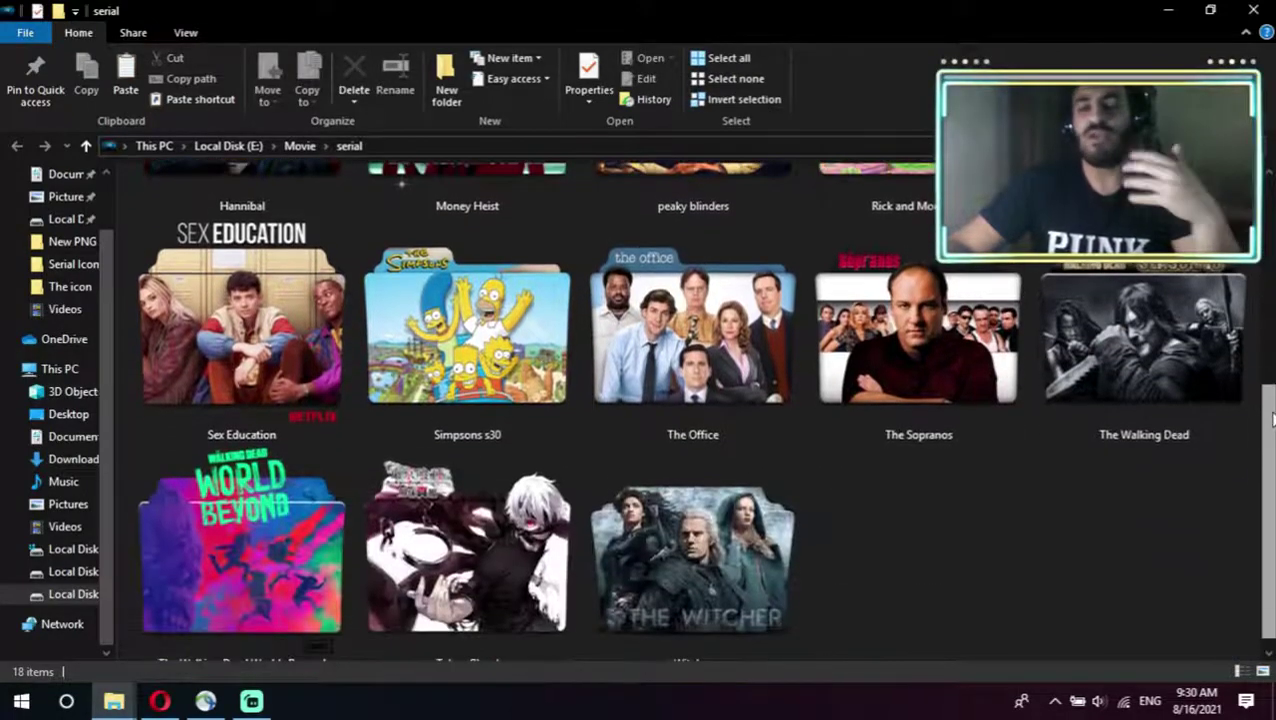
pyautogui.scroll(-1, 1272, 420)
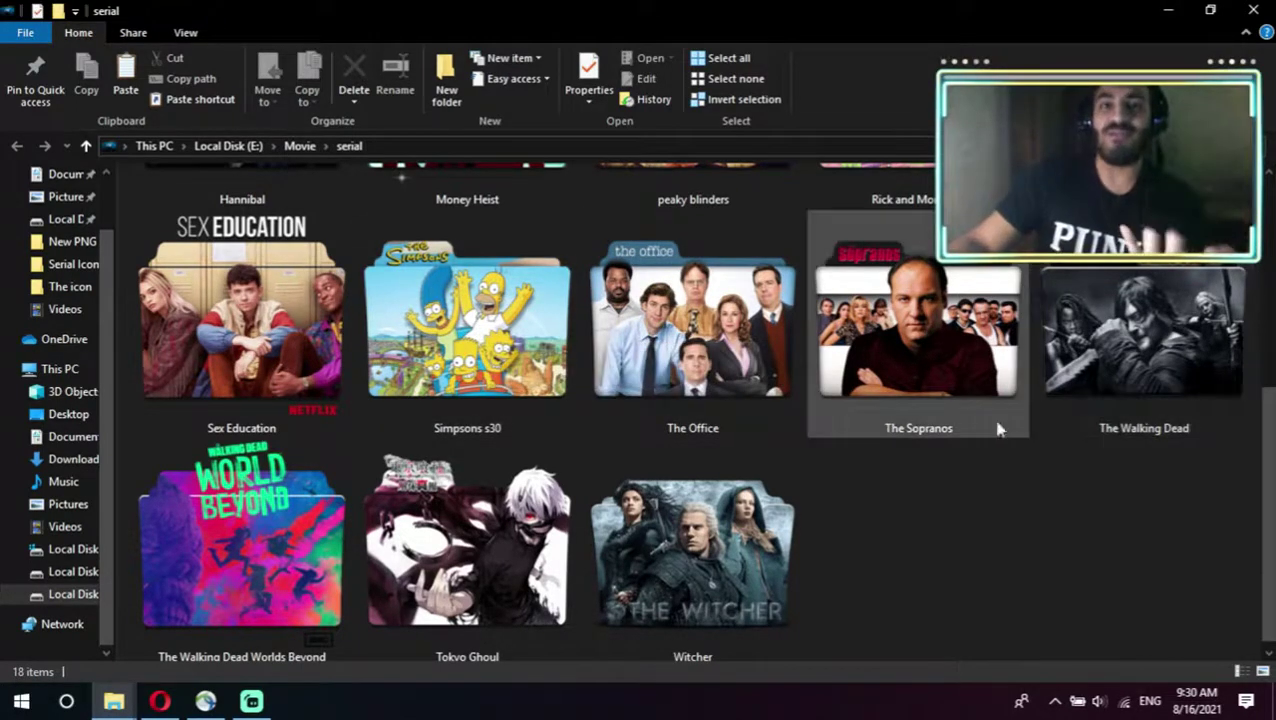
pyautogui.scroll(3, 997, 427)
pyautogui.scroll(-3, 851, 495)
pyautogui.click(1266, 9)
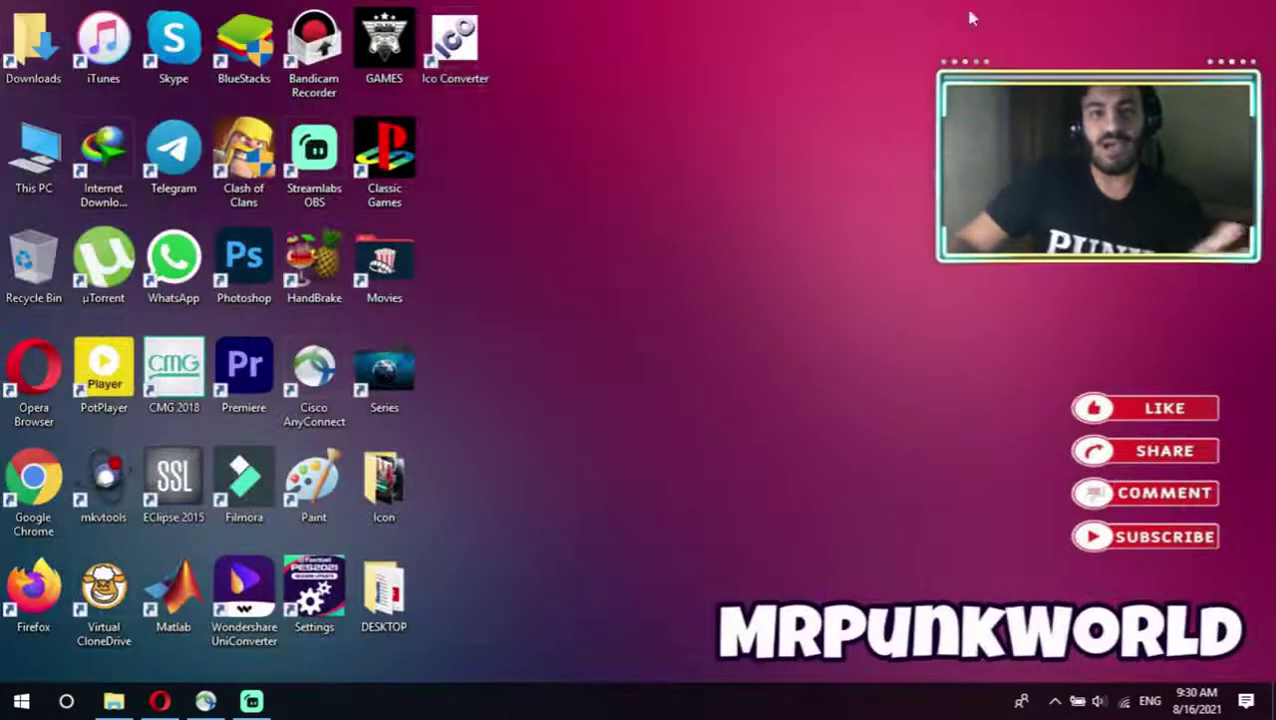
# Open the GAMES folder from the desktop and examine the custom icons of its game shortcuts at a larger icon size.
pyautogui.doubleClick(386, 45)
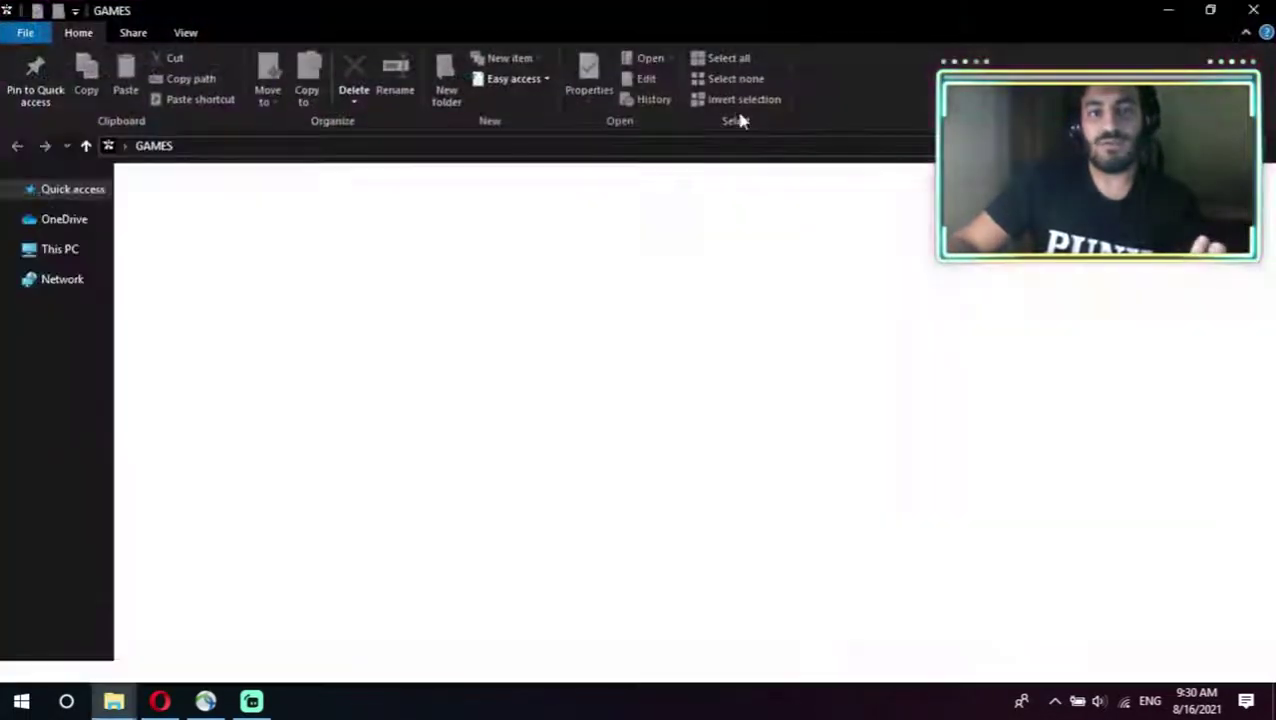
pyautogui.scroll(-2, 1273, 321)
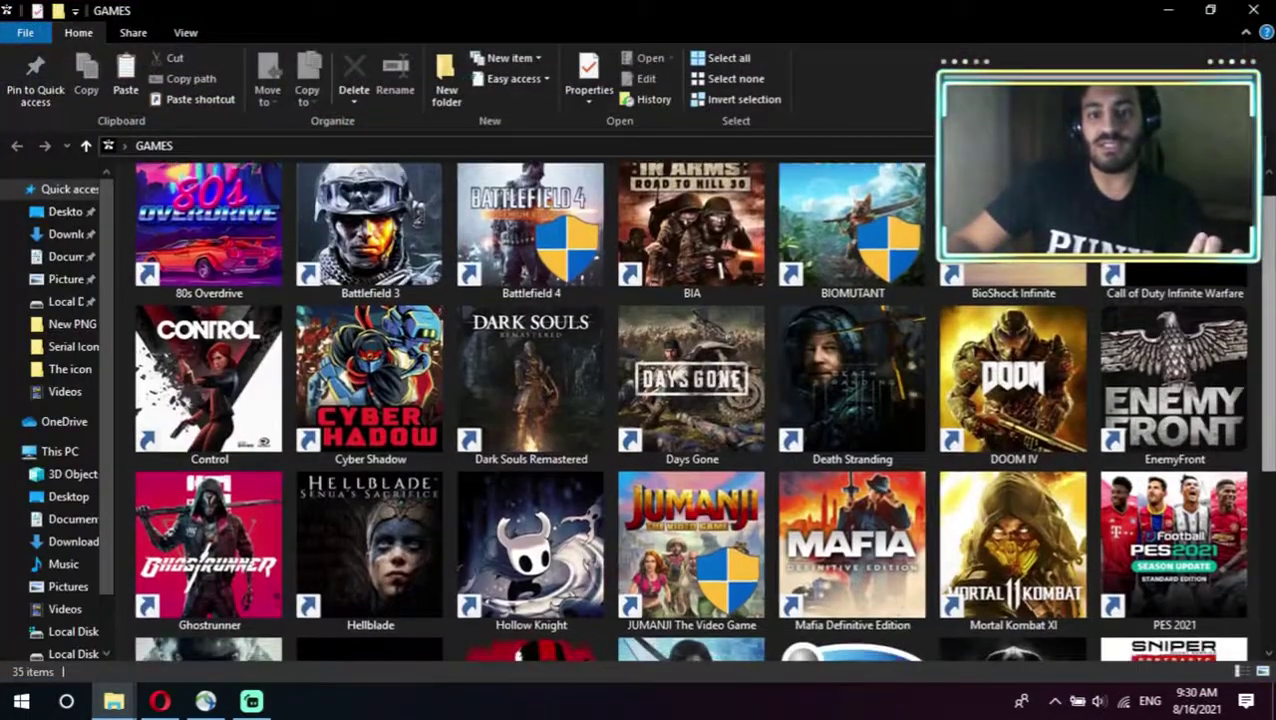
pyautogui.scroll(-3, 1273, 321)
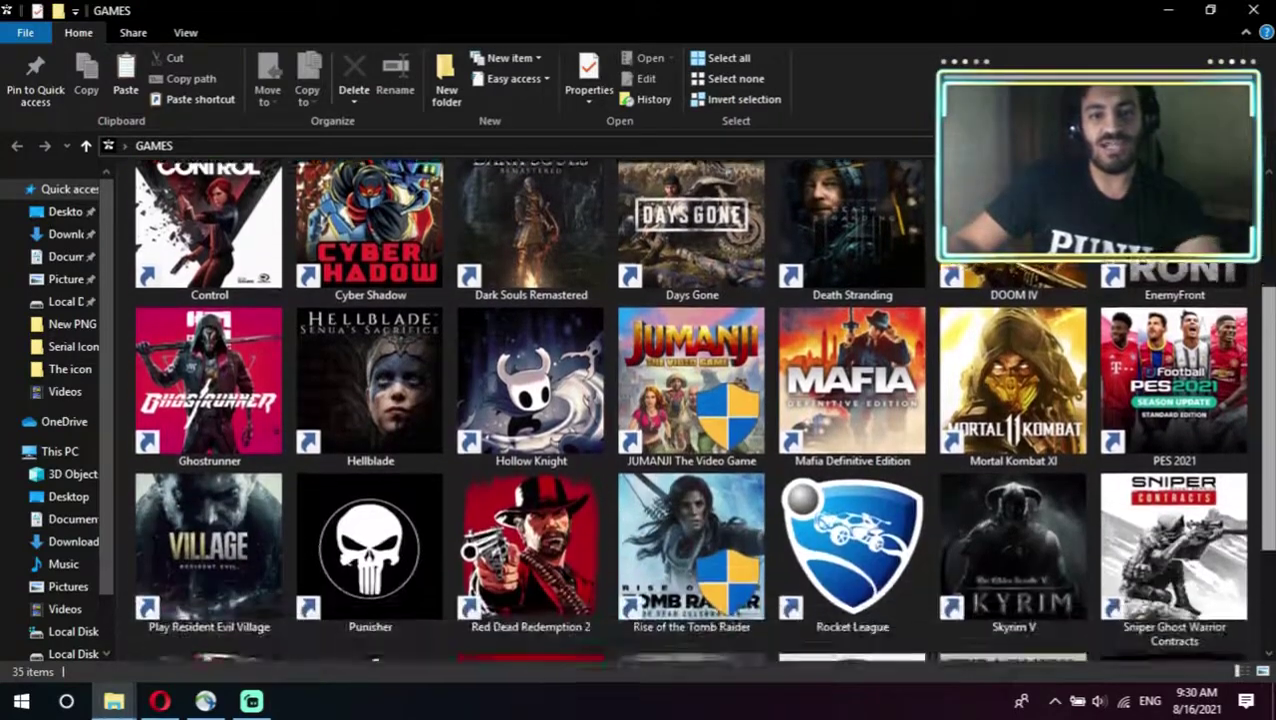
pyautogui.scroll(1, 1273, 426)
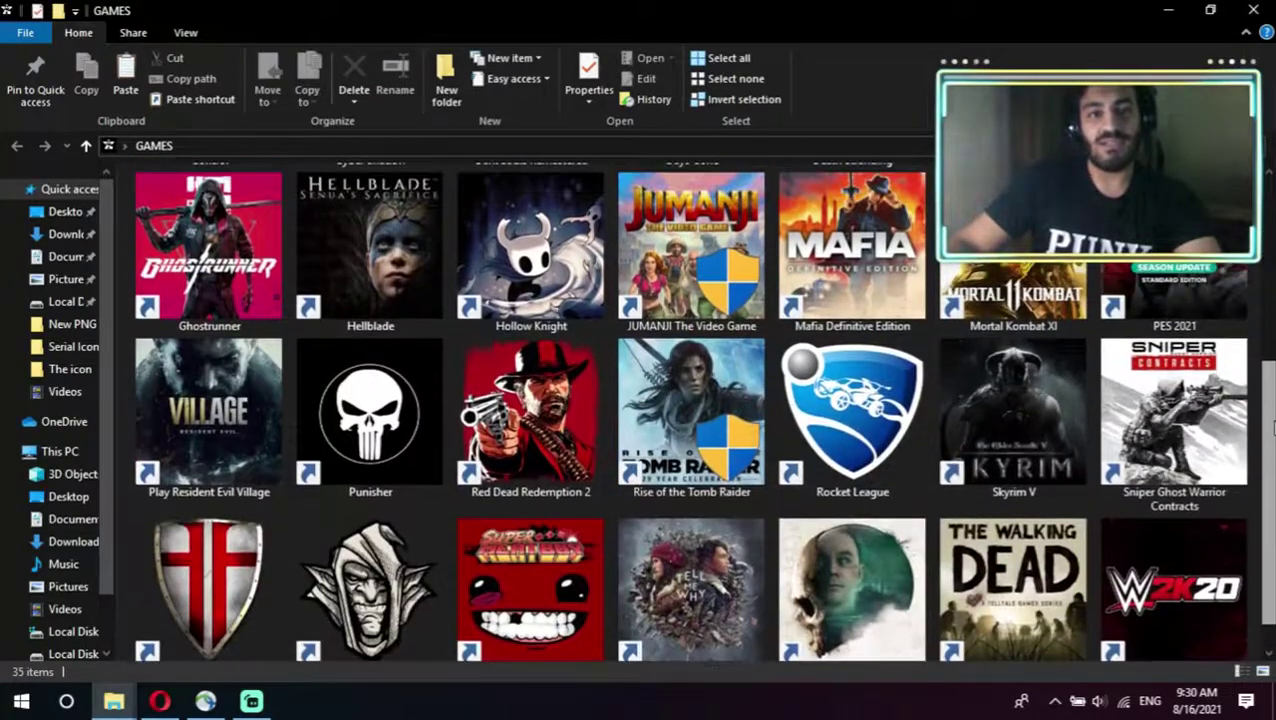
pyautogui.scroll(1, 1273, 426)
pyautogui.keyDown('ctrl'); pyautogui.scroll(1, 1273, 426); pyautogui.keyUp('ctrl')
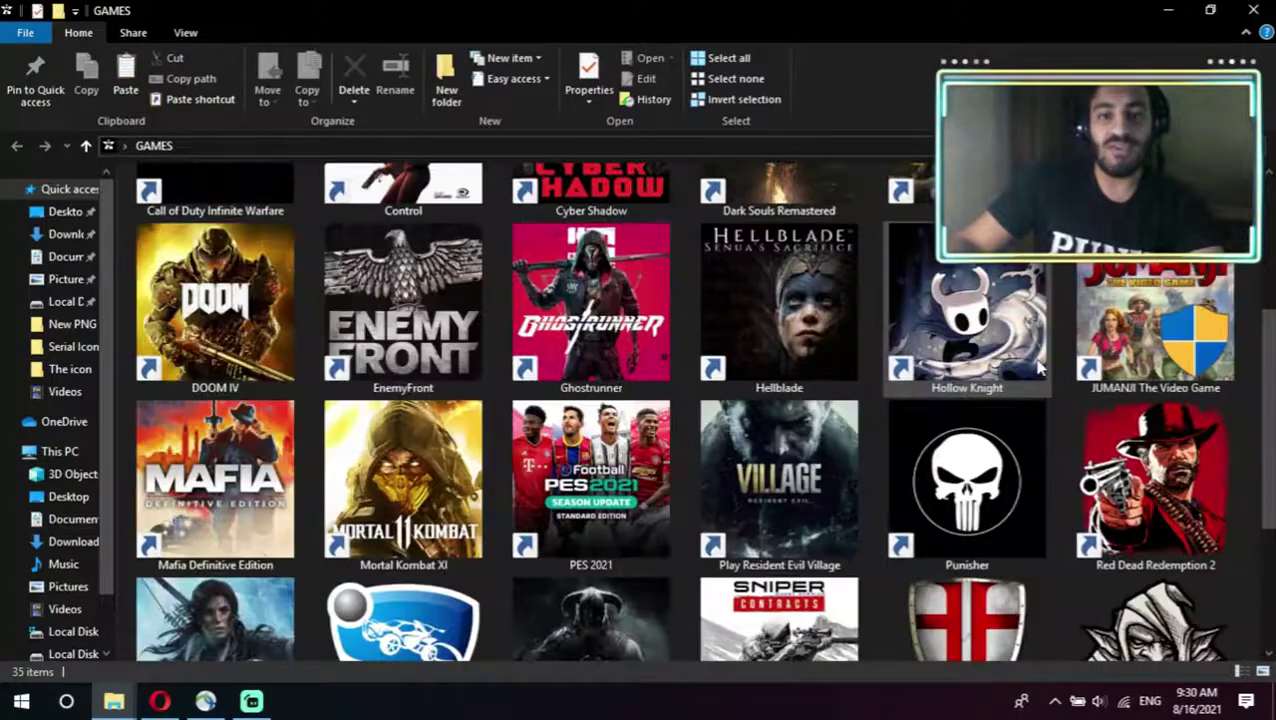
pyautogui.scroll(-3, 1070, 400)
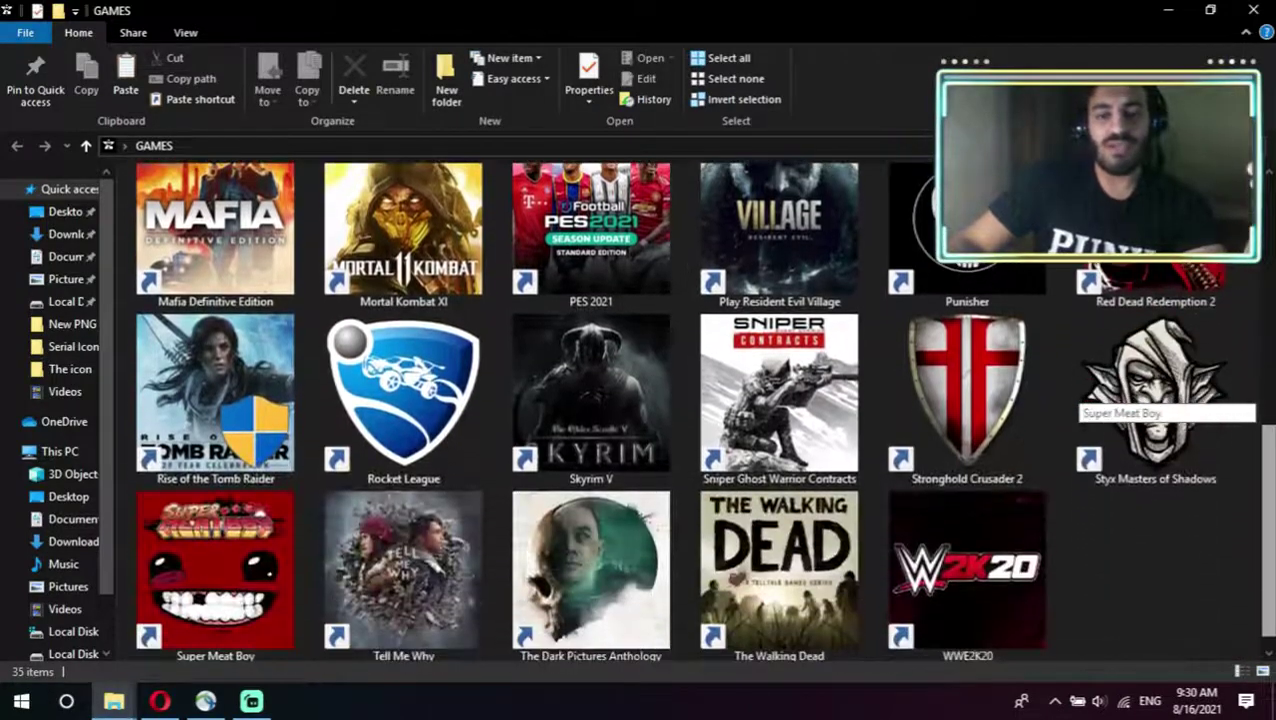
pyautogui.scroll(5, 1245, 579)
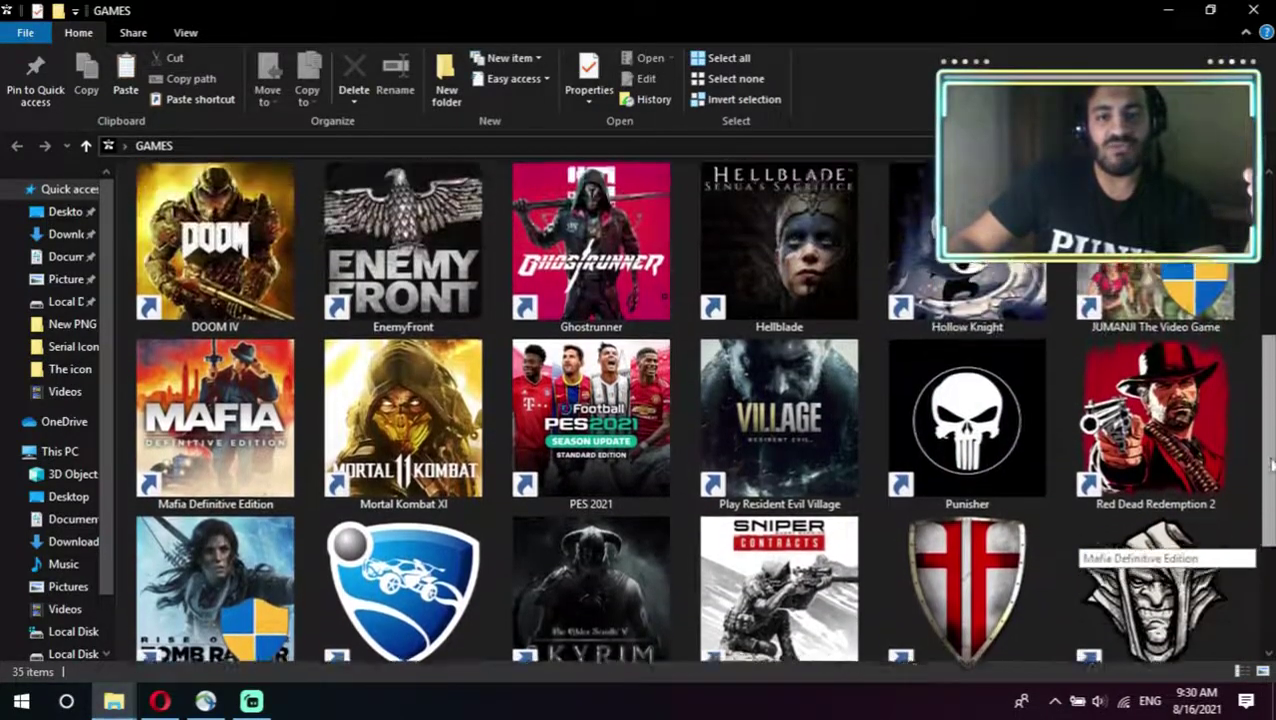
pyautogui.scroll(3, 1272, 436)
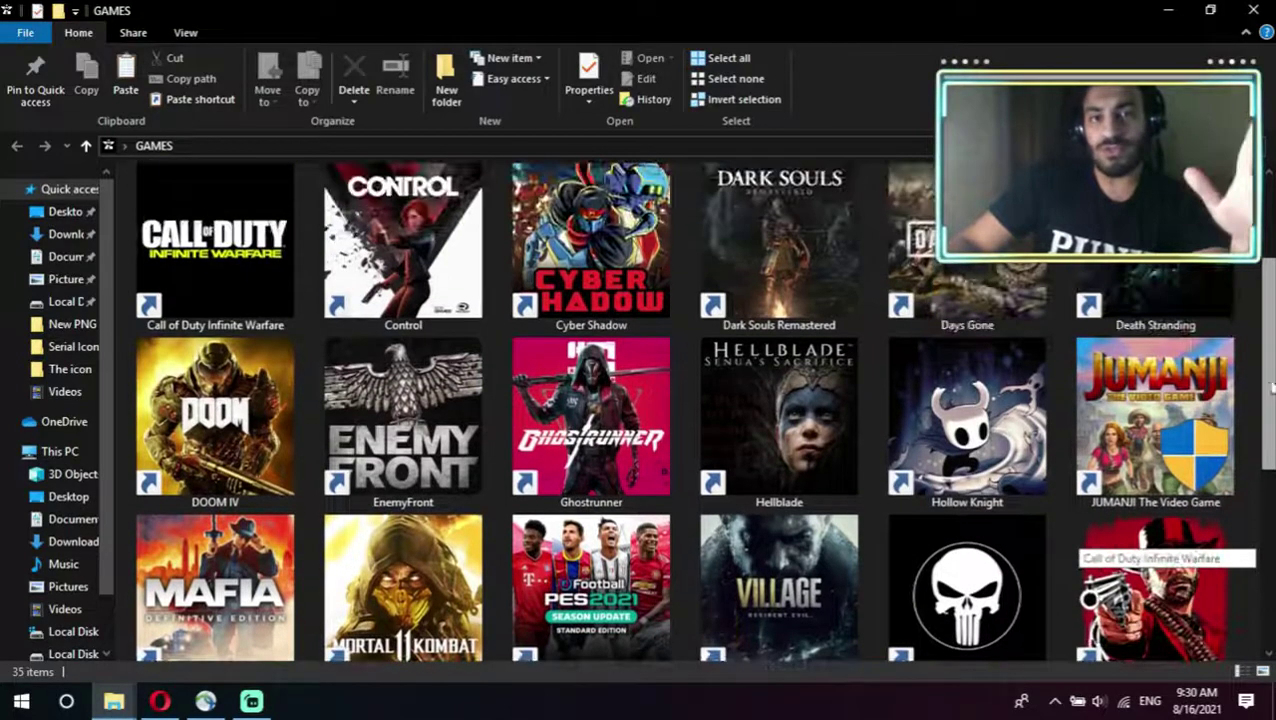
pyautogui.scroll(3, 1268, 330)
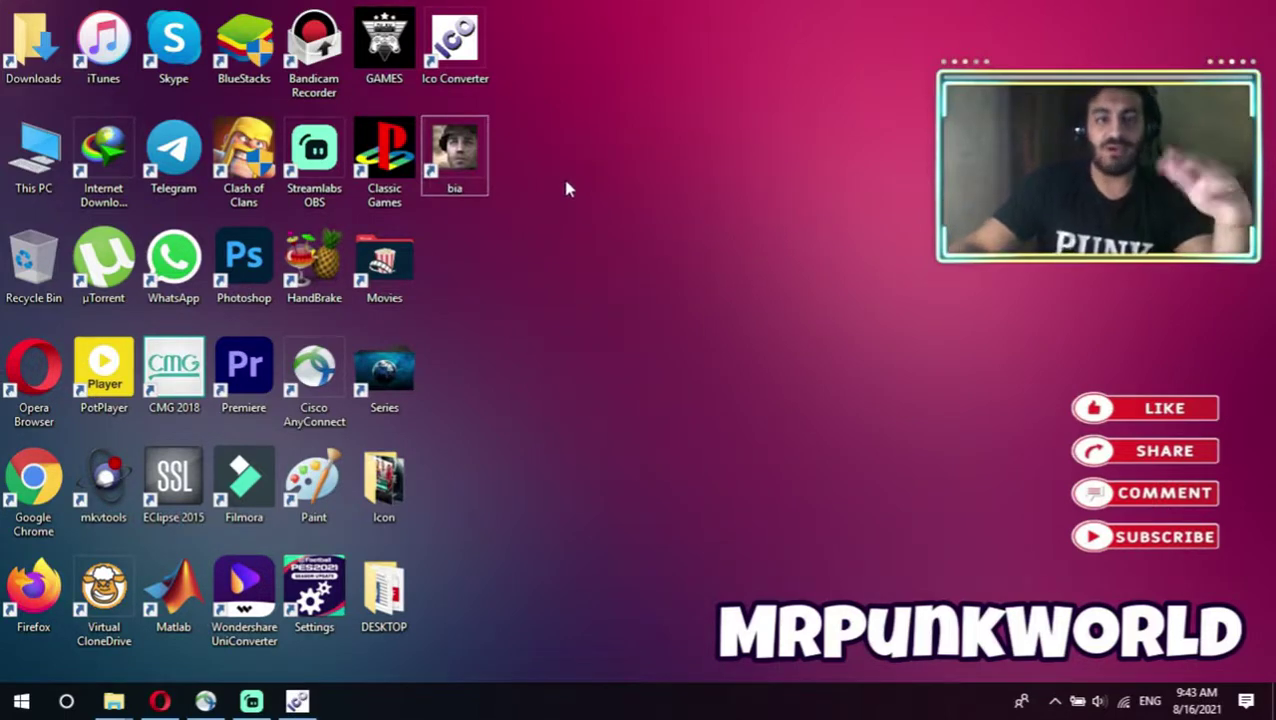
# Reopen the GAMES folder, check the BIA shortcut's icon and target location, and minimize the window.
pyautogui.press('g')
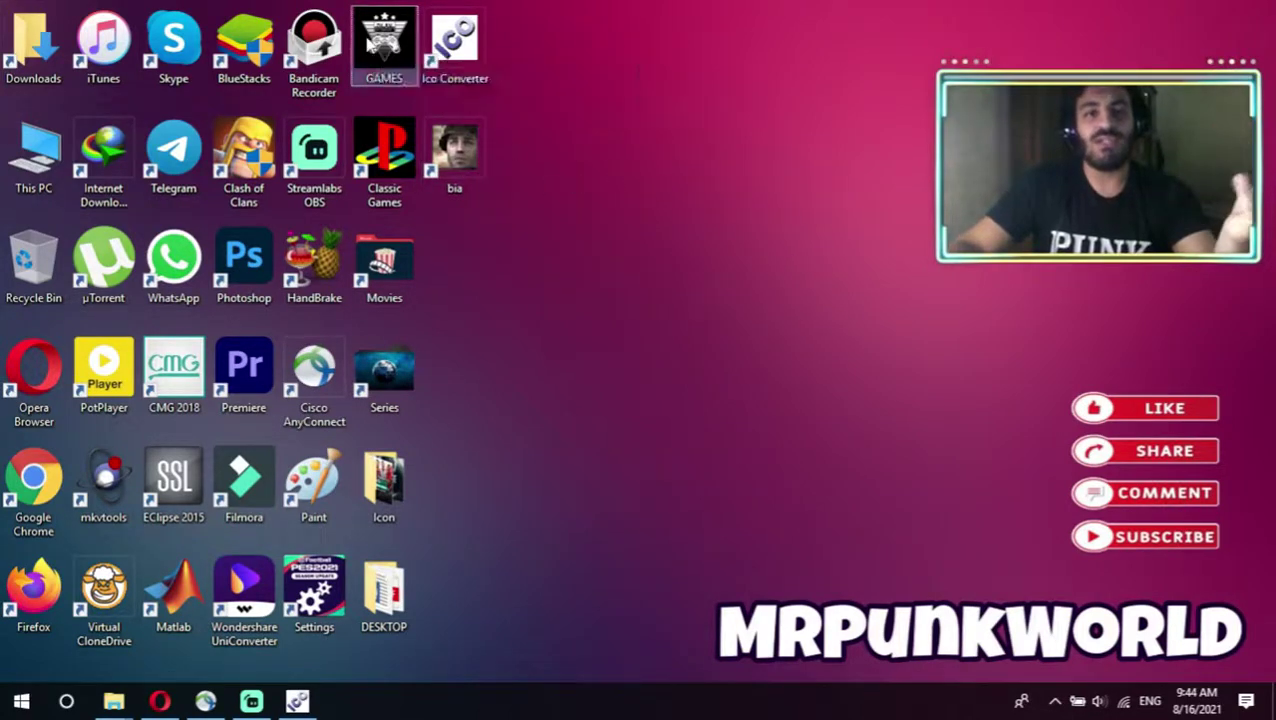
pyautogui.doubleClick(384, 45)
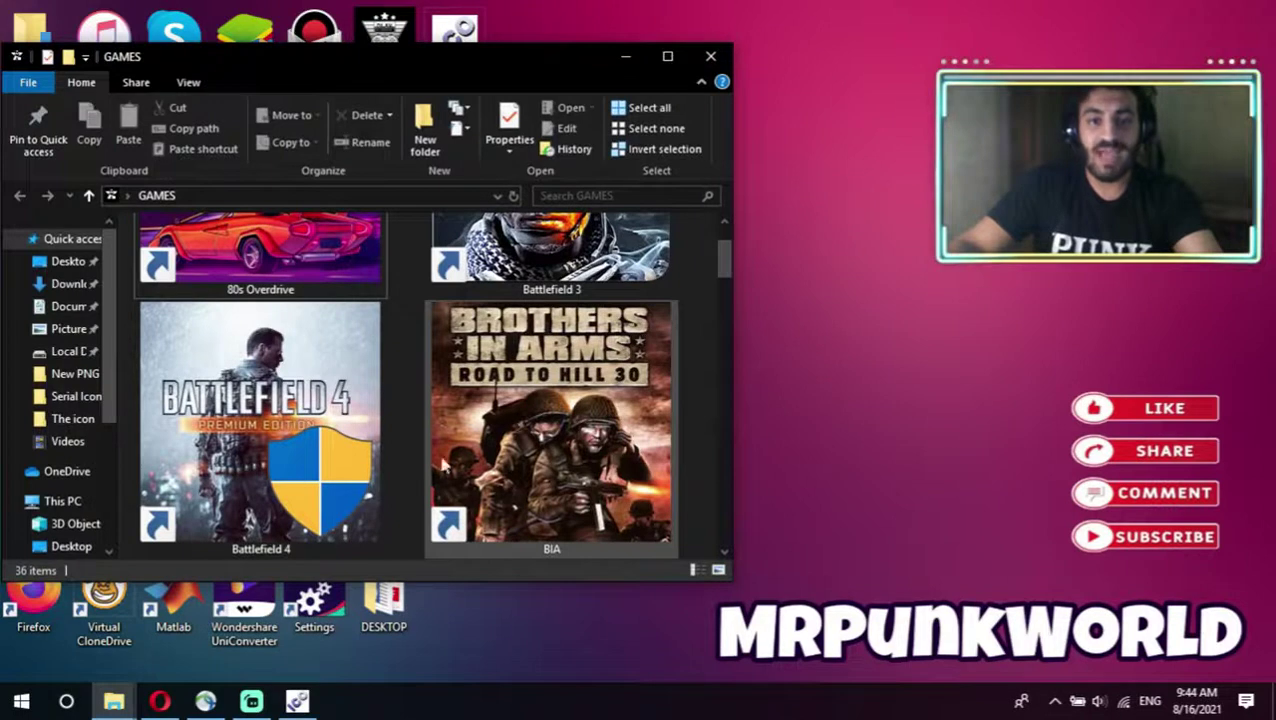
pyautogui.moveTo(643, 338)
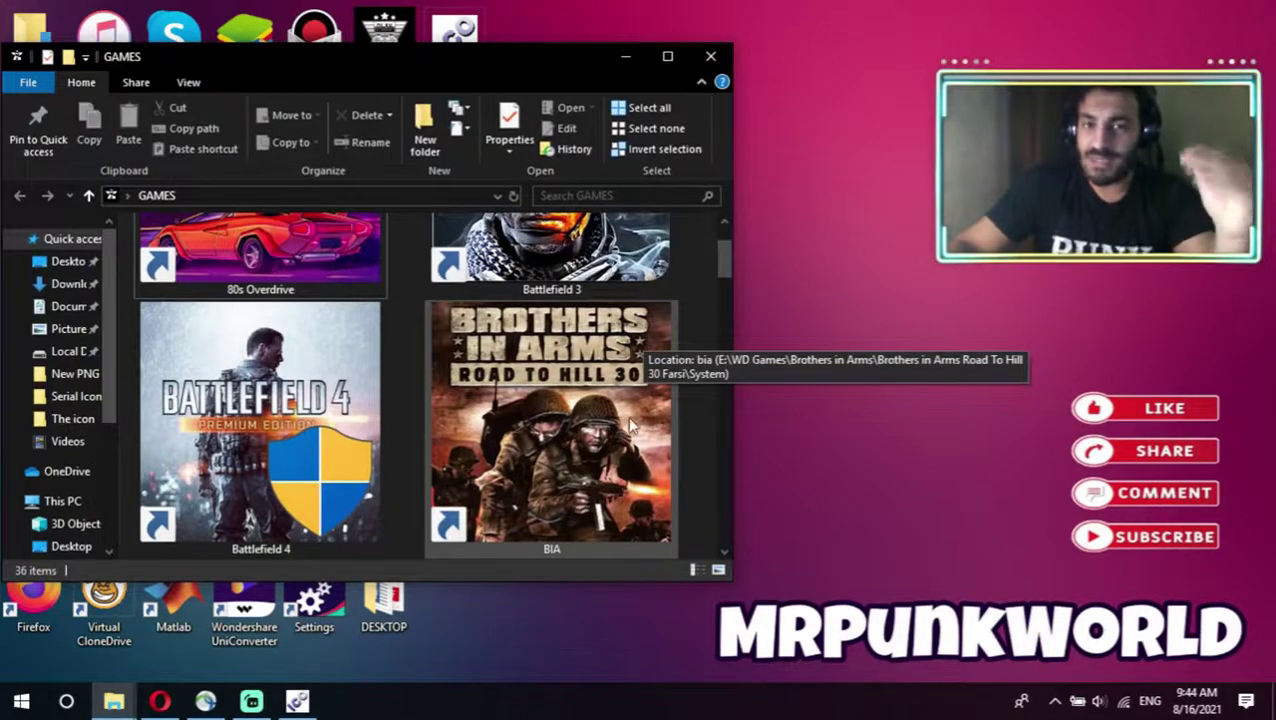
pyautogui.click(625, 57)
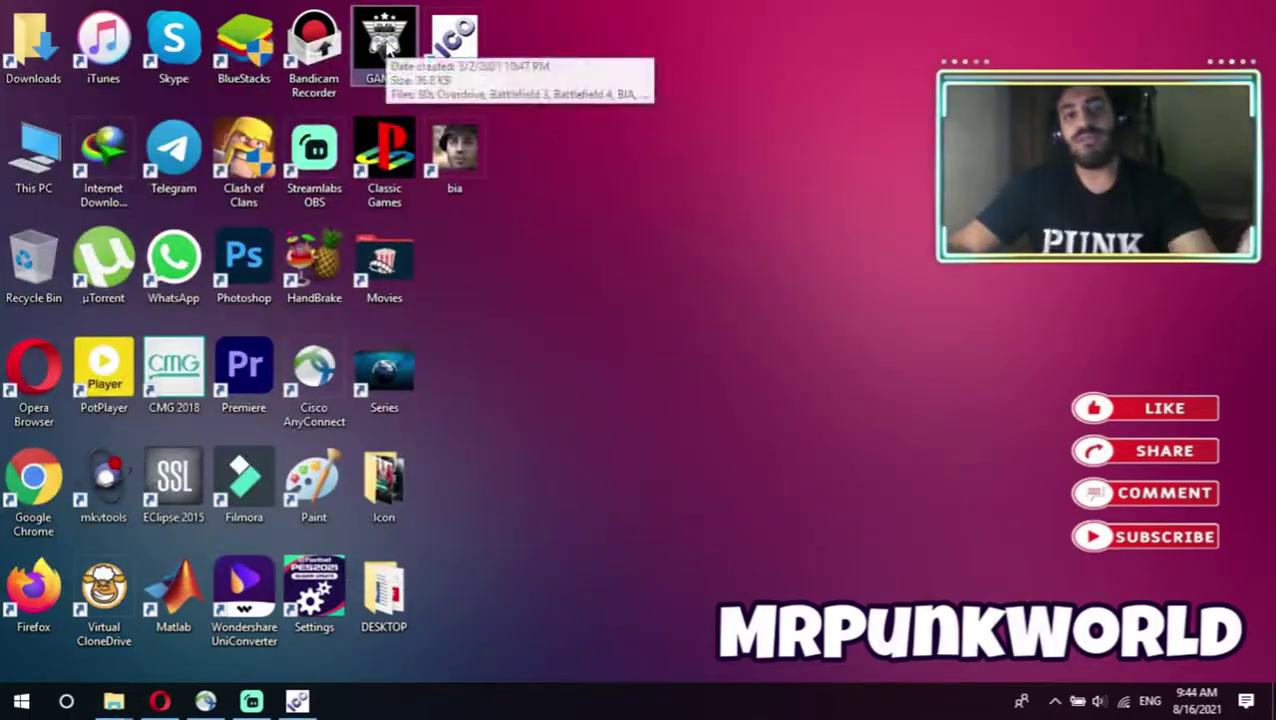
# Open the GAMES folder again and compare the Quantum Break shortcut's icon with those of the other games.
pyautogui.doubleClick(386, 45)
pyautogui.scroll(1, 900, 340)
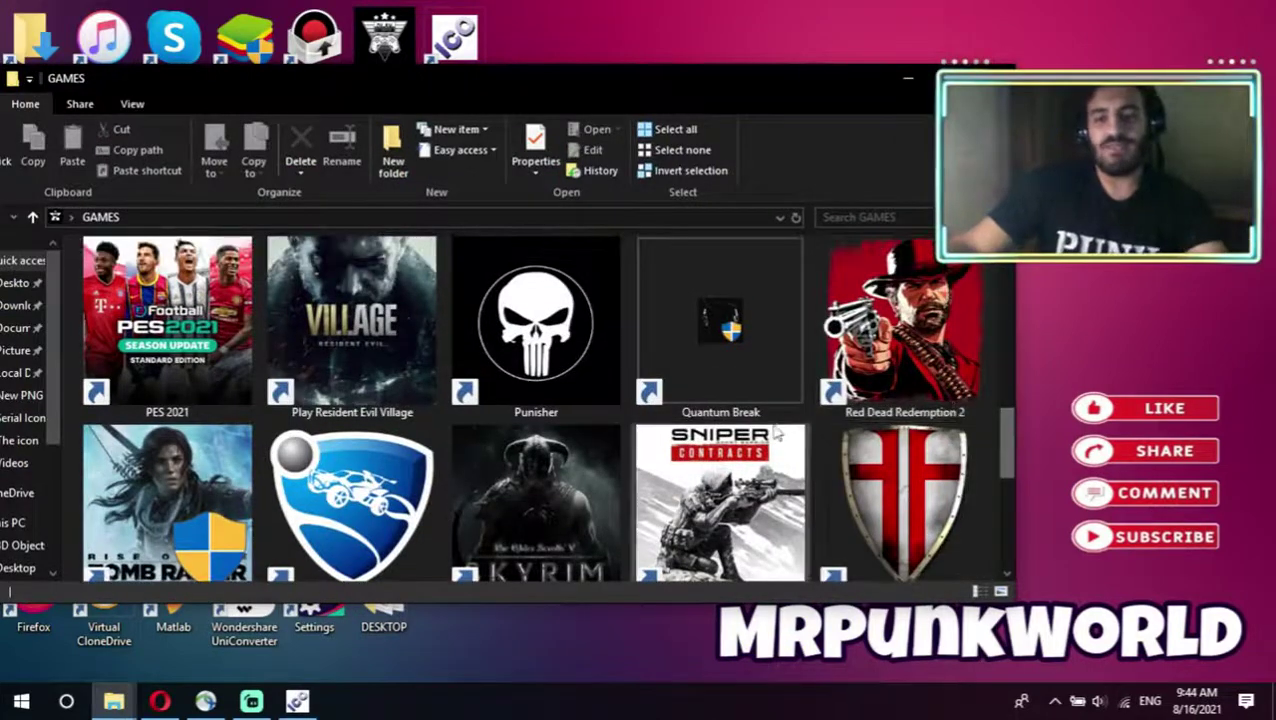
pyautogui.moveTo(884, 372)
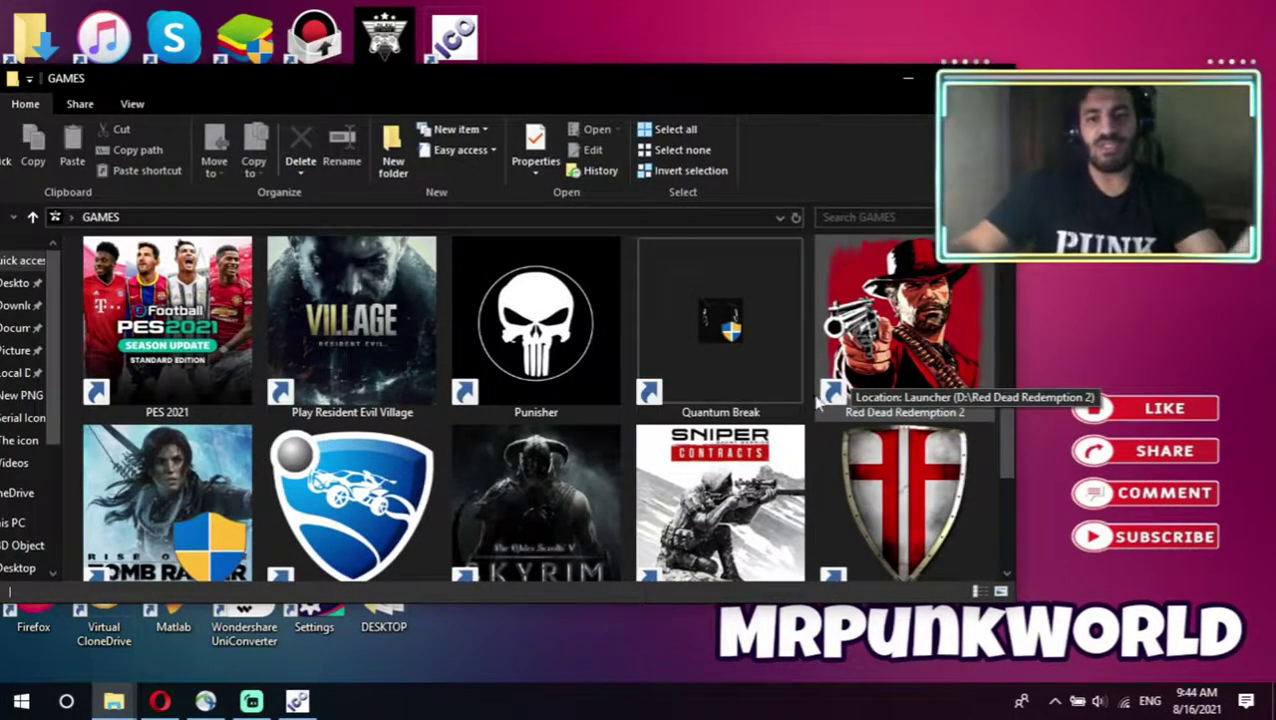
pyautogui.moveTo(699, 323)
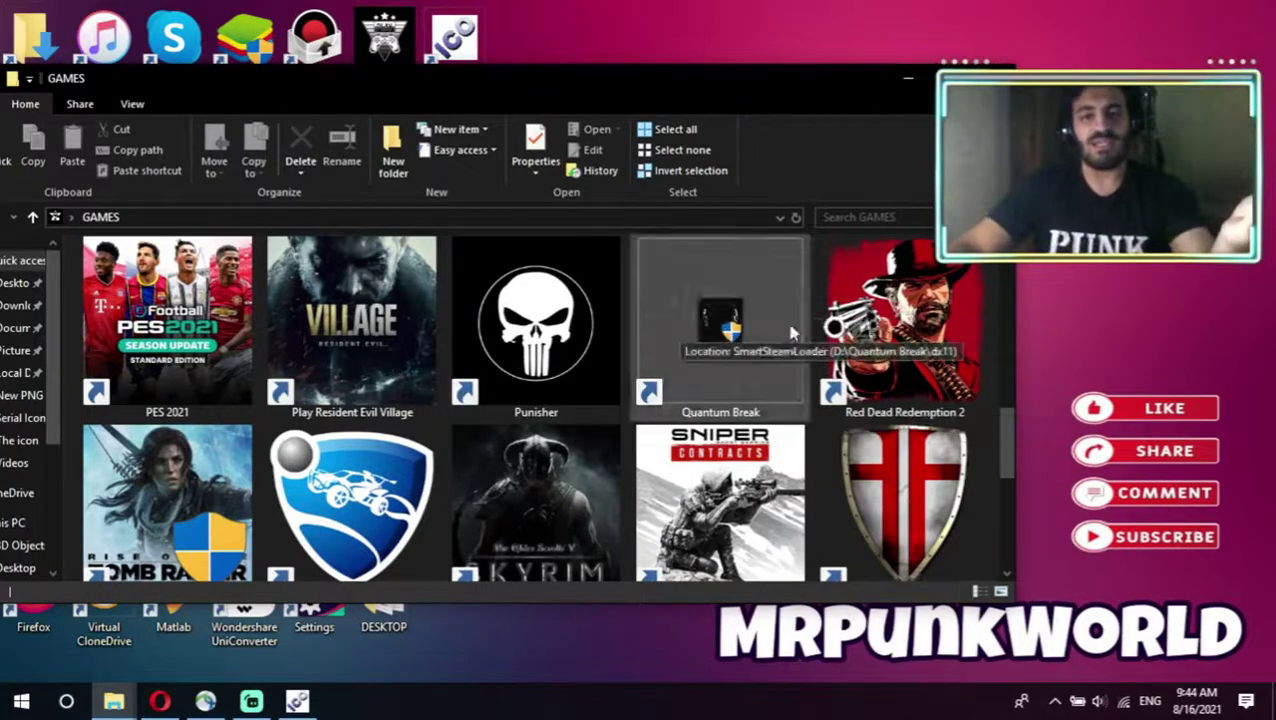
pyautogui.scroll(6, 793, 380)
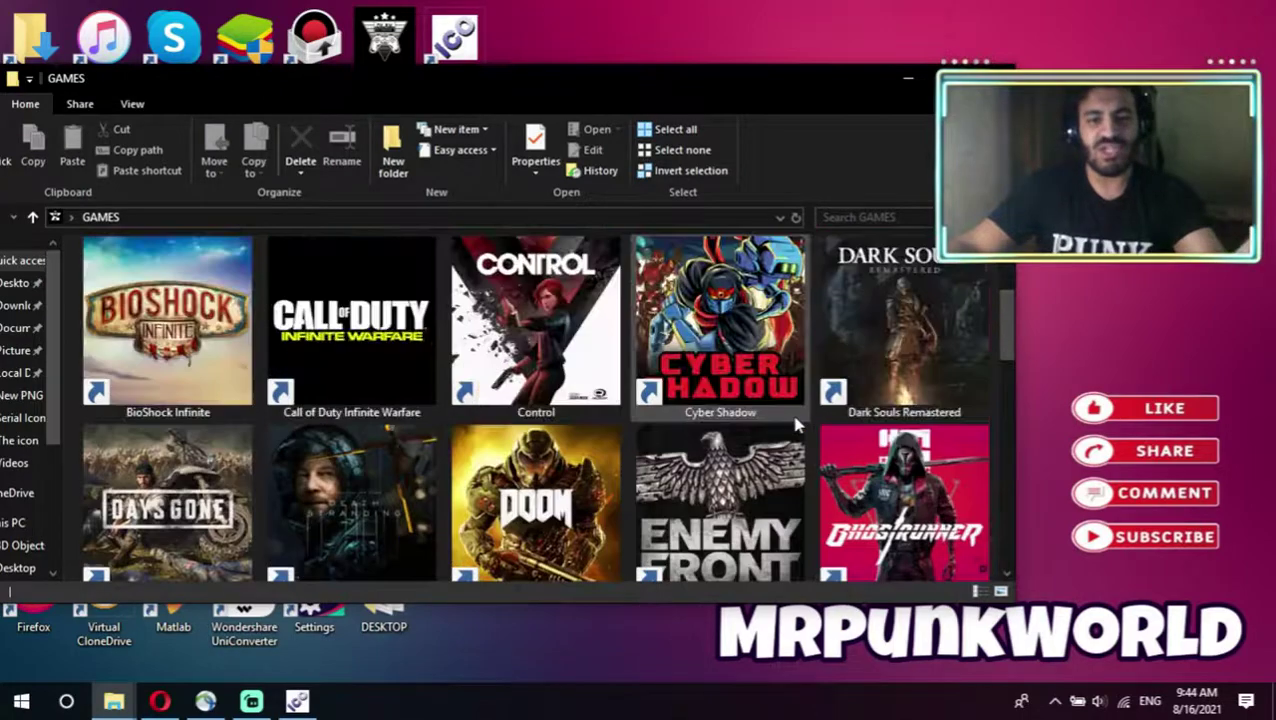
pyautogui.scroll(-6, 795, 425)
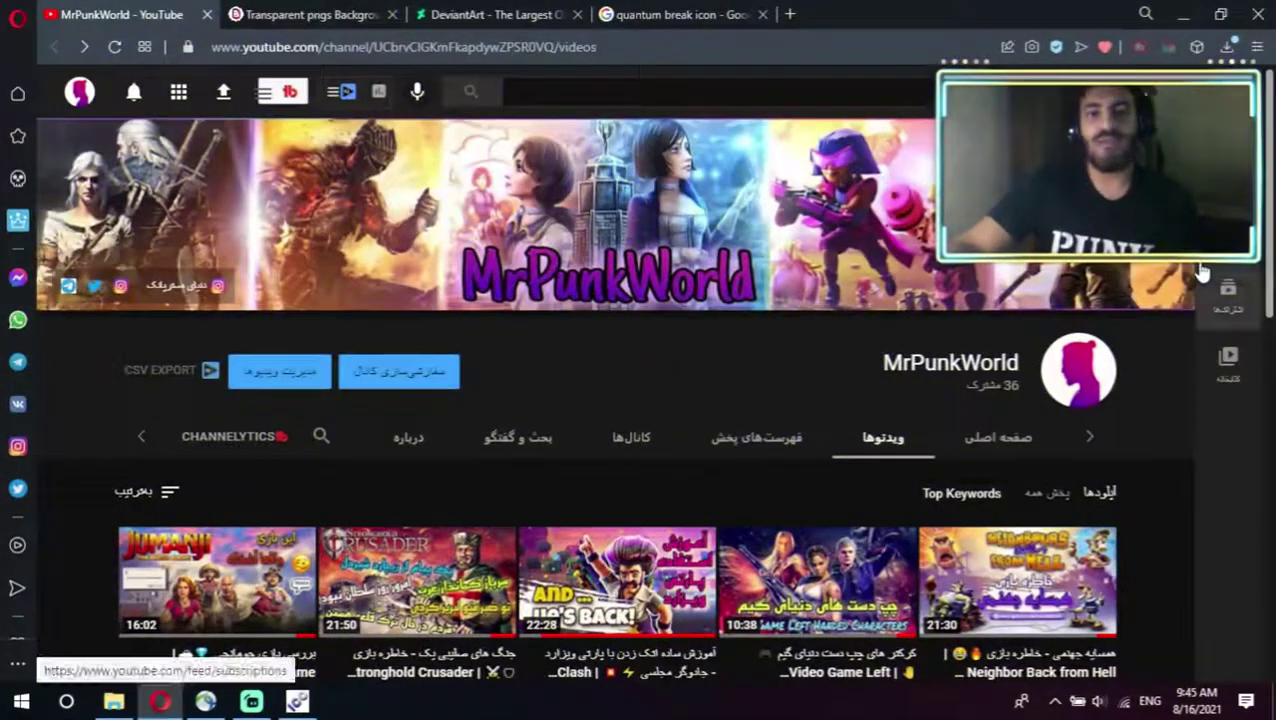
# Switch to the browser's "quantum break icon" image search and look through the results for suitable icon artwork.
pyautogui.click(670, 14)
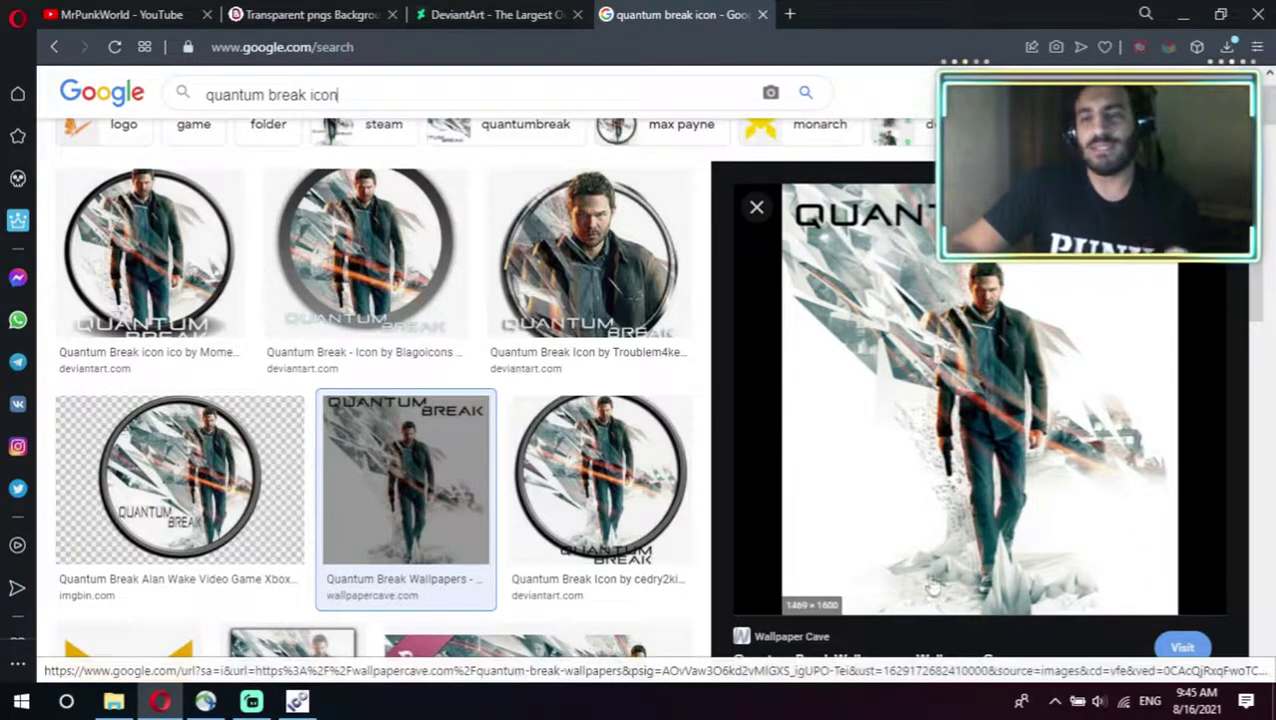
pyautogui.scroll(1, 725, 320)
pyautogui.scroll(-5, 580, 438)
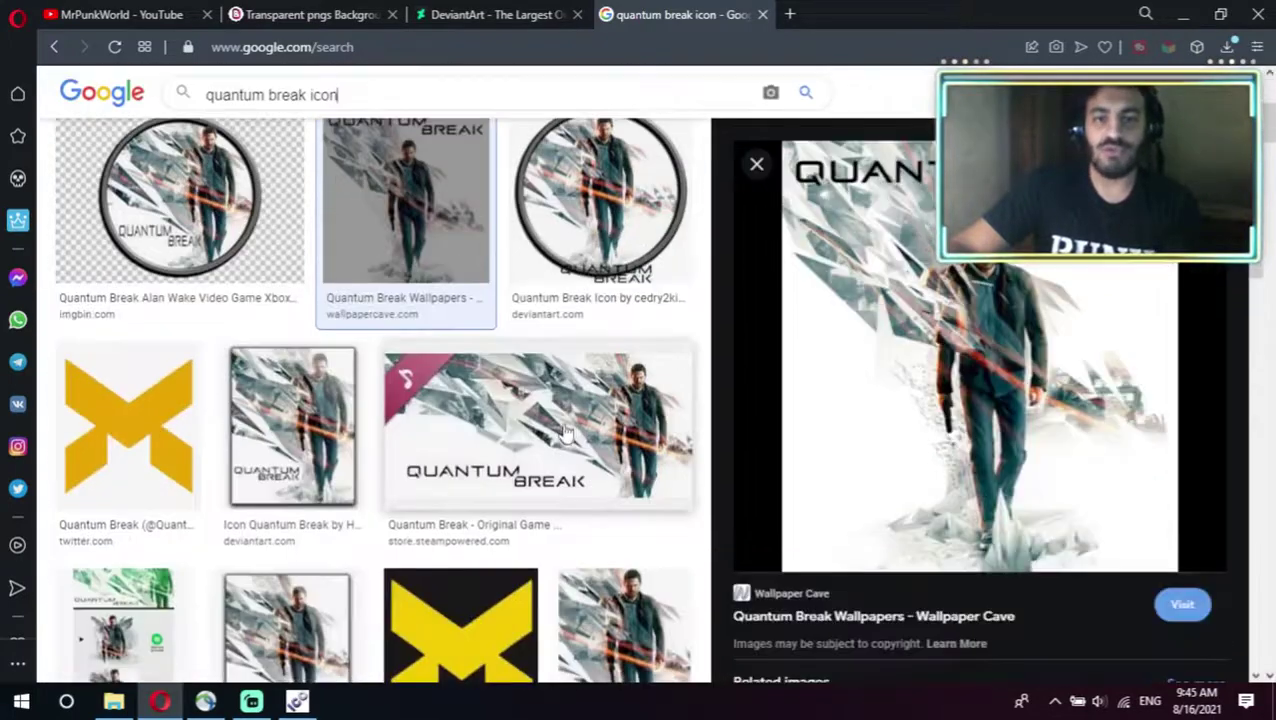
pyautogui.scroll(10, 580, 438)
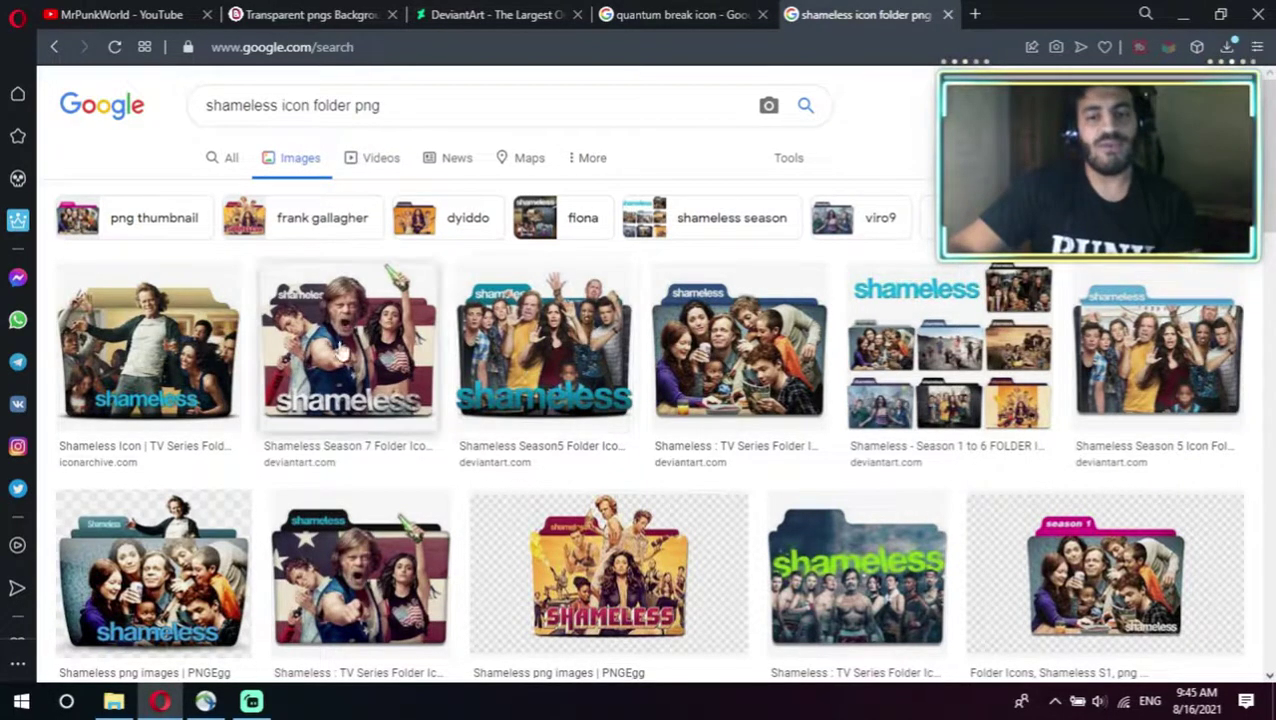
# Look through the "shameless icon folder png" image results for folder icon artwork, and minimize the browser.
pyautogui.scroll(-3, 685, 493)
pyautogui.scroll(-4, 685, 493)
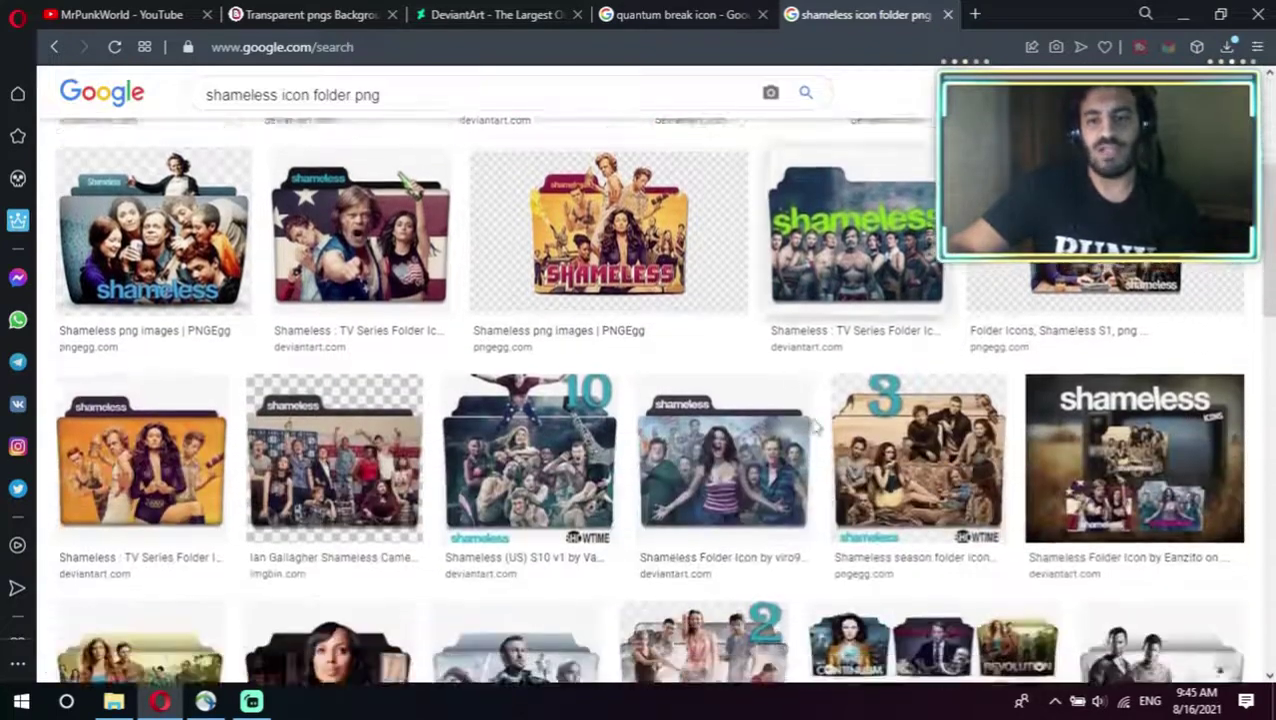
pyautogui.scroll(4, 773, 477)
pyautogui.scroll(3, 773, 477)
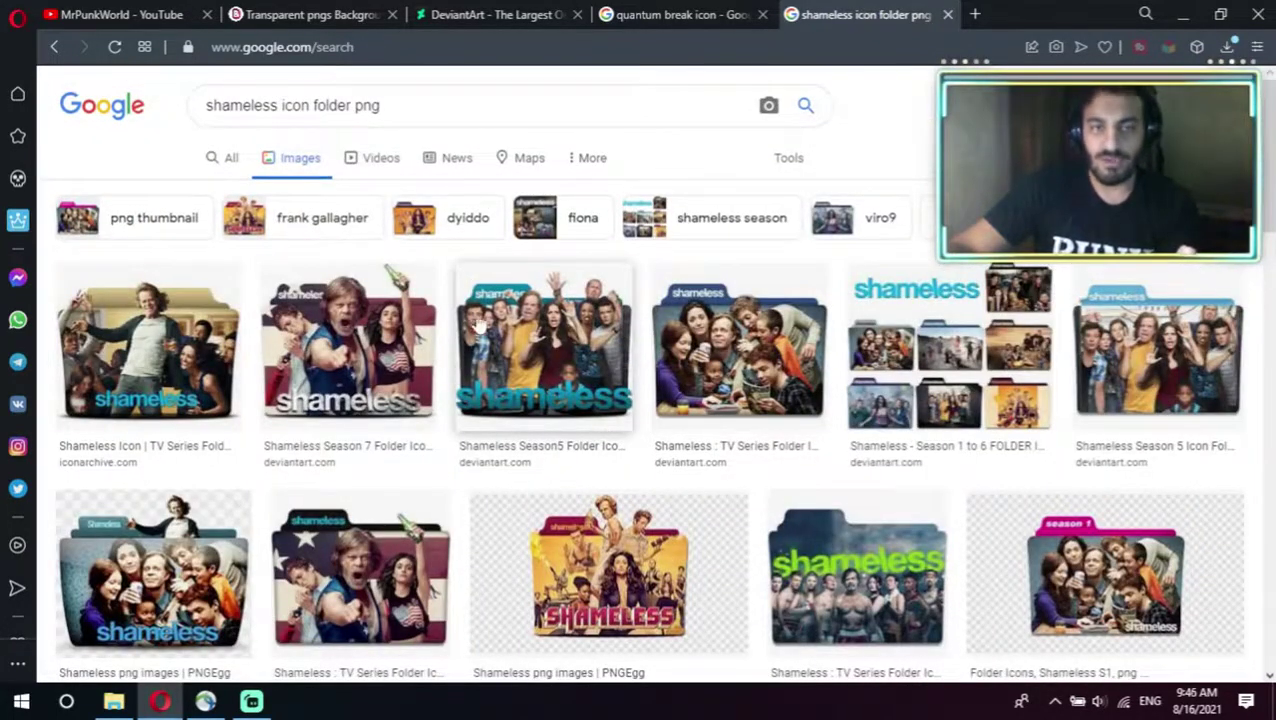
pyautogui.click(1182, 14)
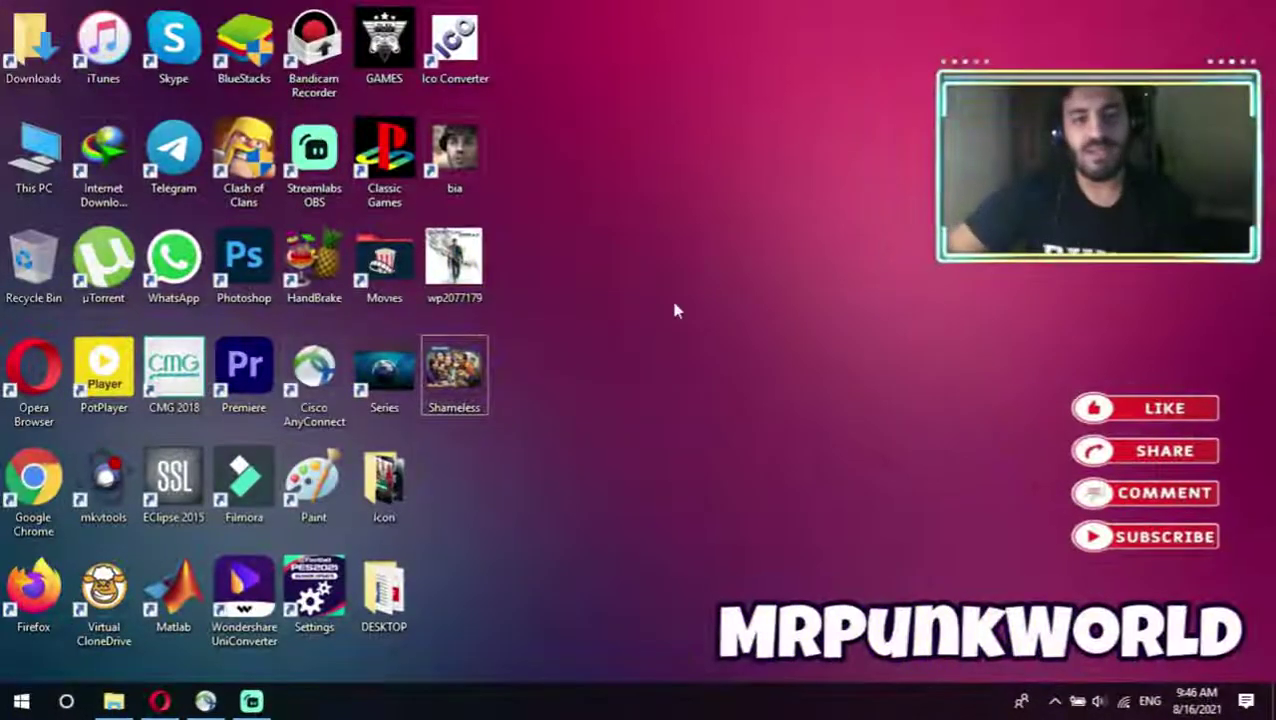
# Point out the downloaded wp2077179 and Shameless images on the desktop, selecting them individually and together.
pyautogui.click(462, 280)
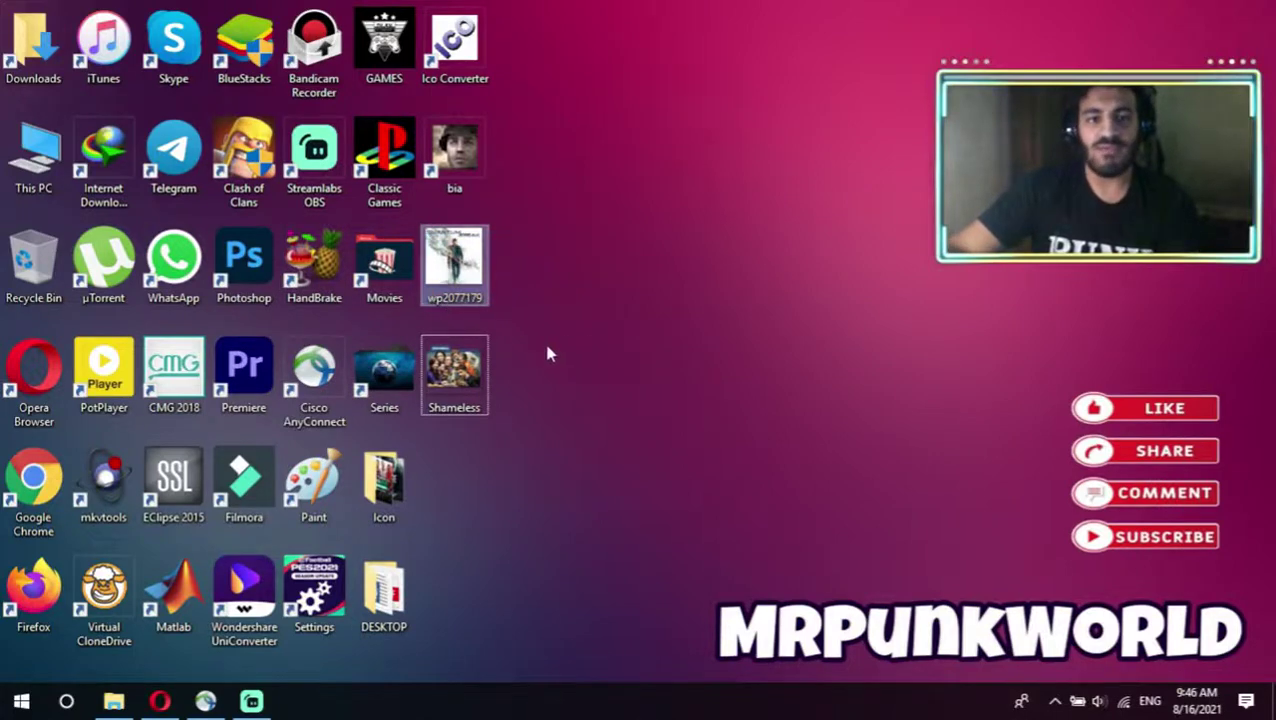
pyautogui.click(470, 378)
pyautogui.click(458, 408)
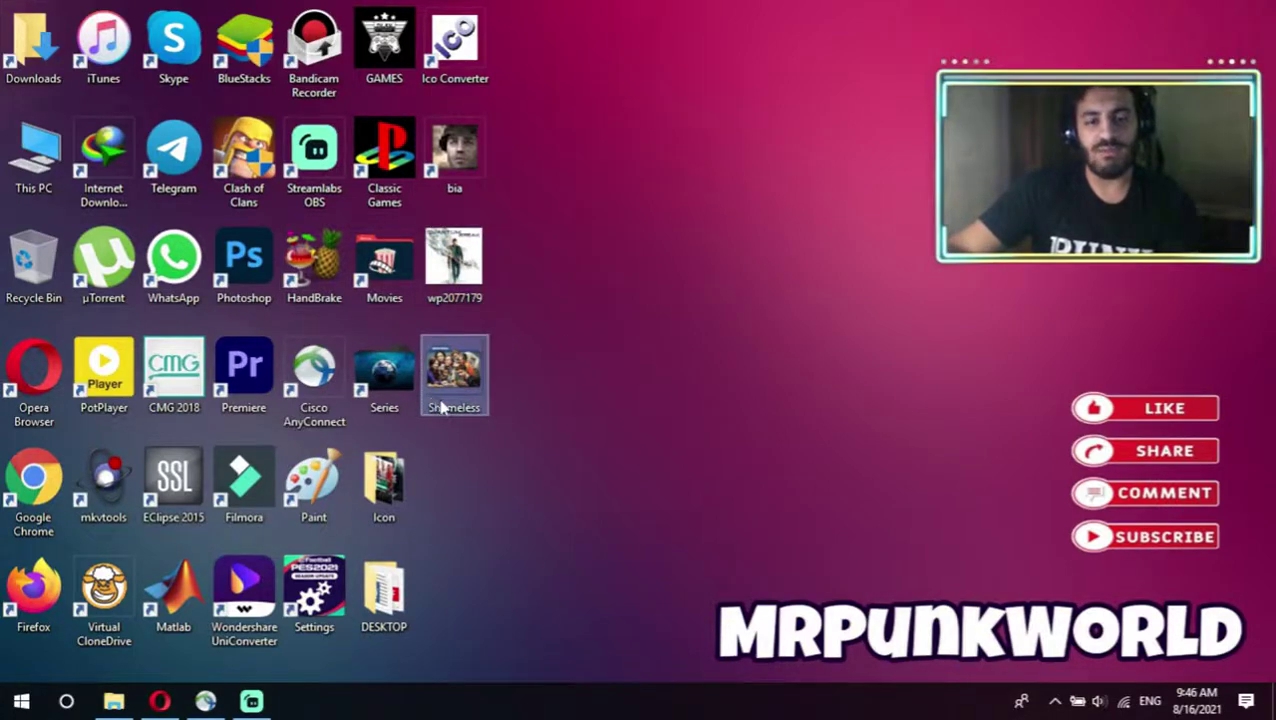
pyautogui.click(476, 455)
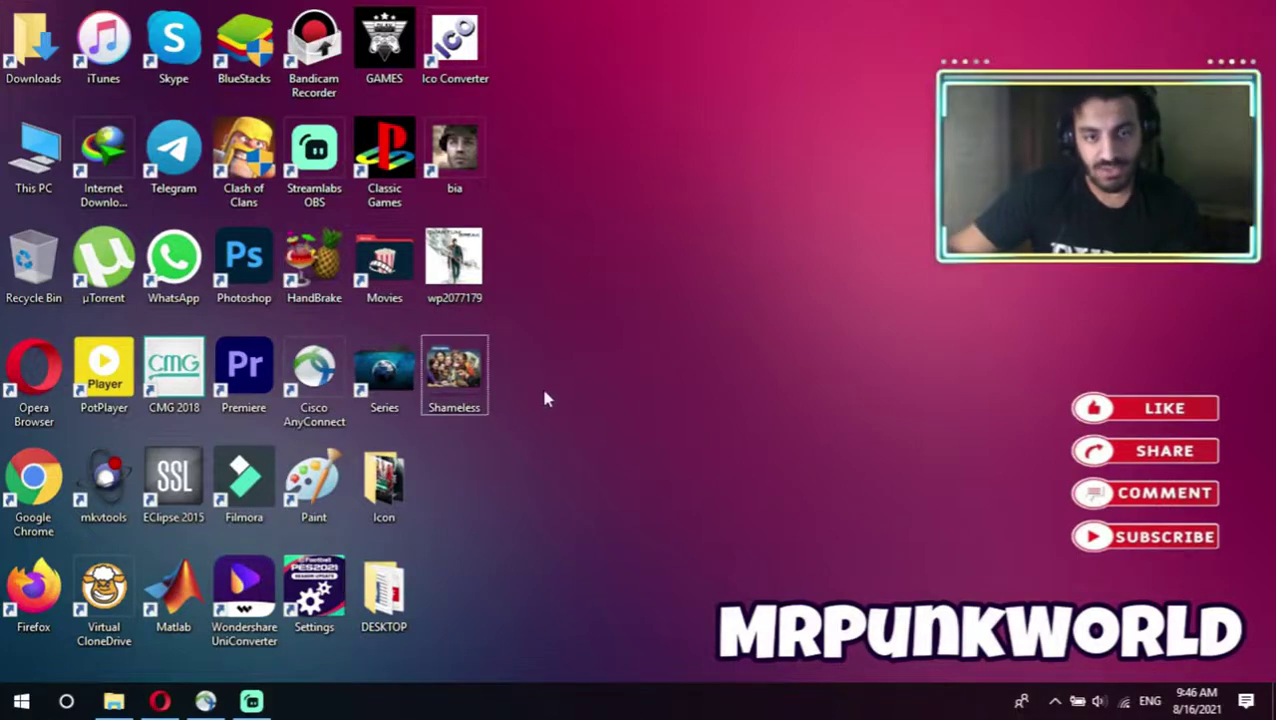
pyautogui.press('g')
pyautogui.moveTo(412, 415); pyautogui.dragTo(416, 414)
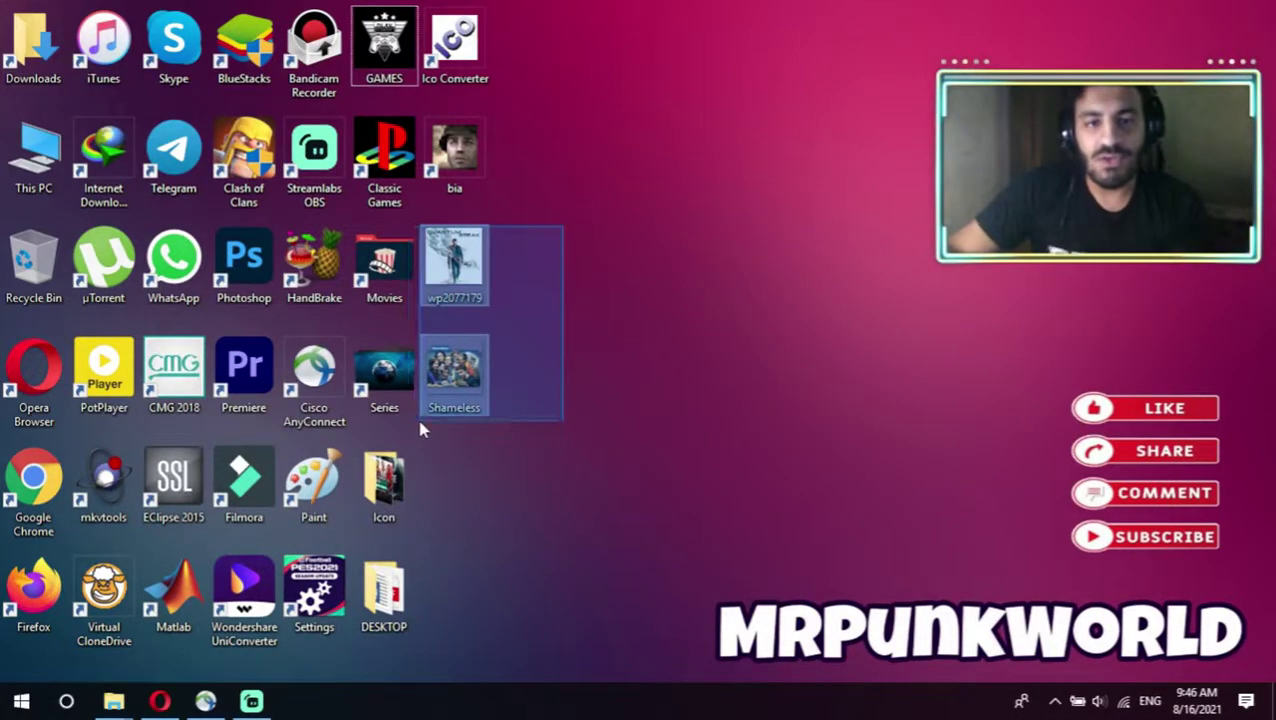
# Bring up the serial folder window to check the series folders, and return to the desktop.
pyautogui.click(133, 697)
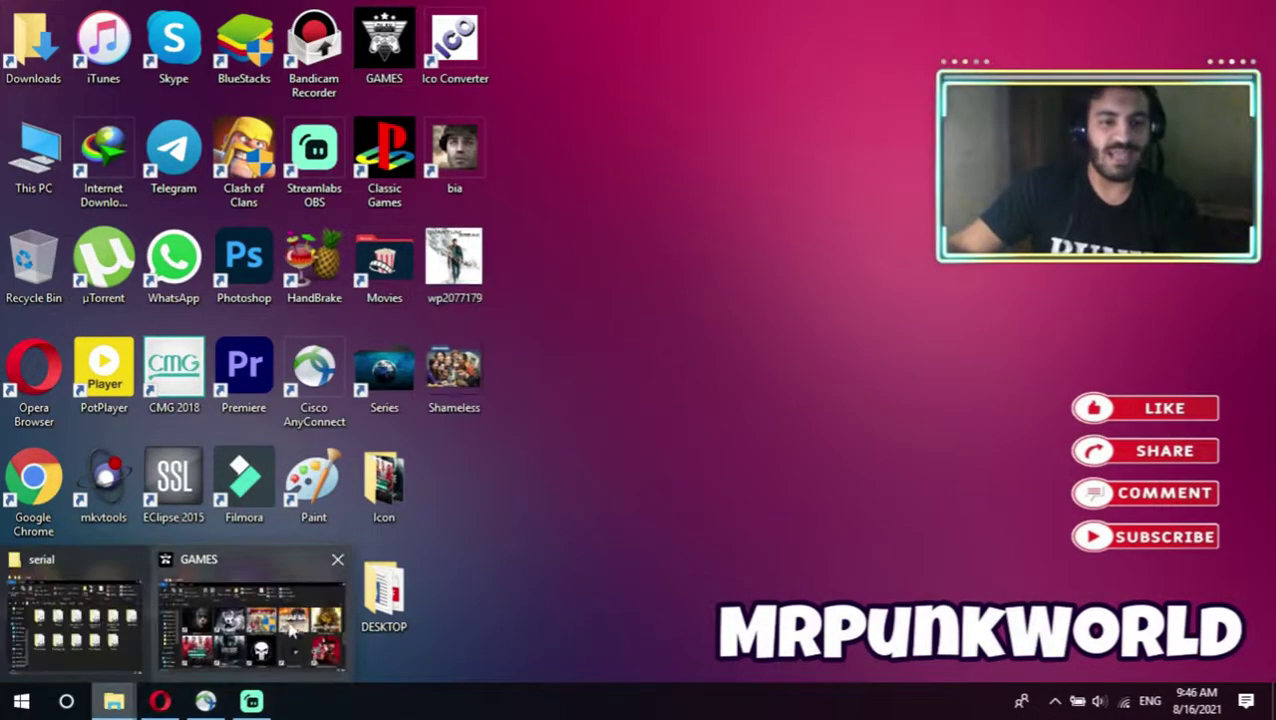
pyautogui.click(71, 612)
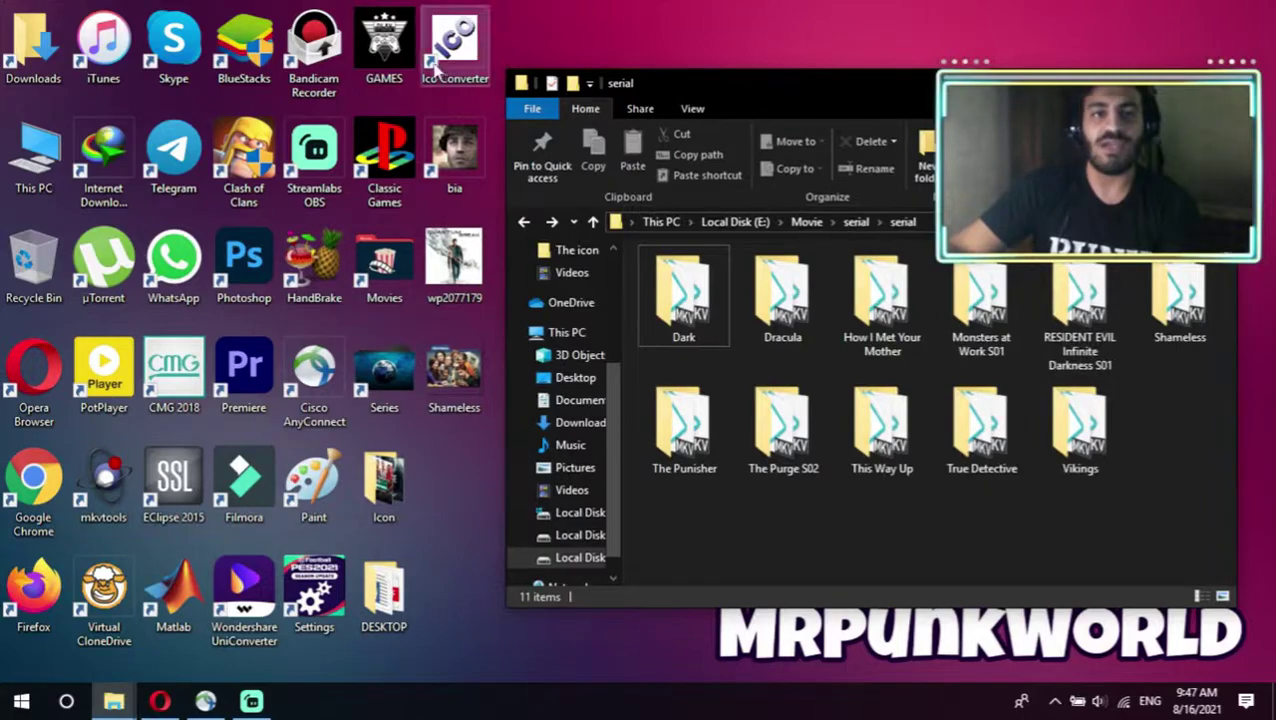
pyautogui.doubleClick(384, 45)
pyautogui.click(727, 479)
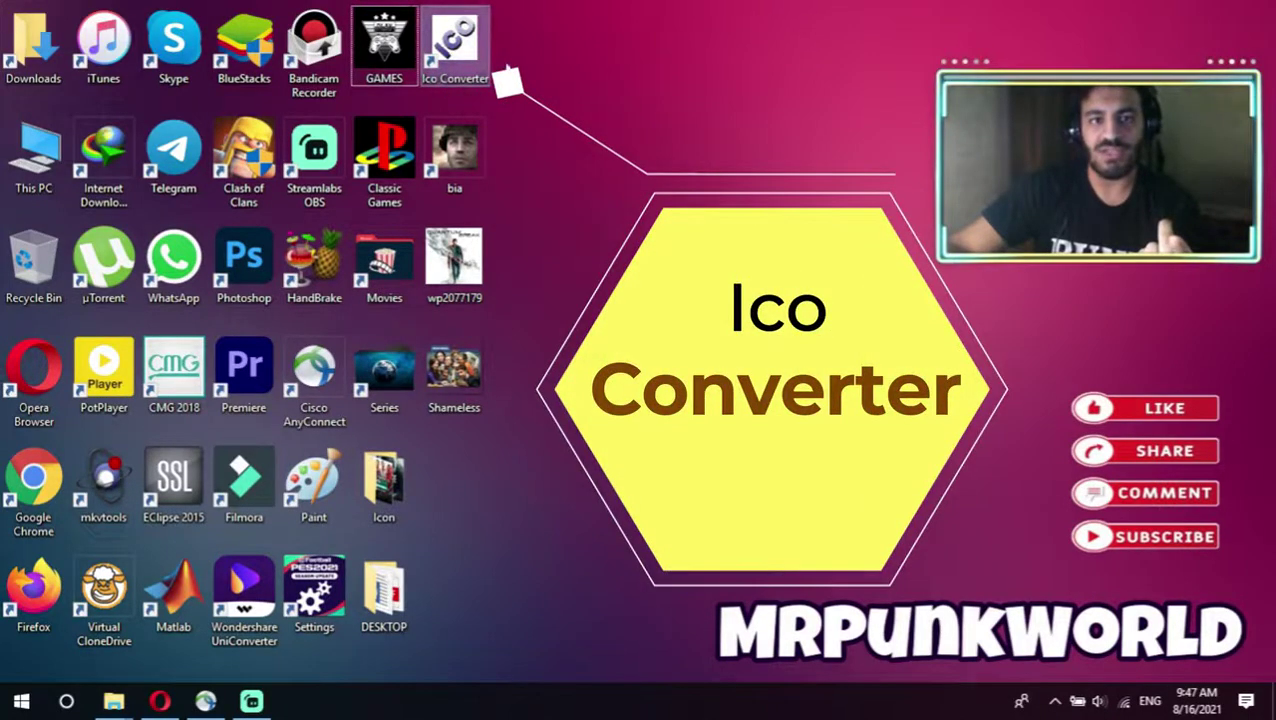
# Launch Ico Converter in batch mode and add wp2077179.jpg and Shameless.png from the desktop to its conversion list.
pyautogui.doubleClick(467, 60)
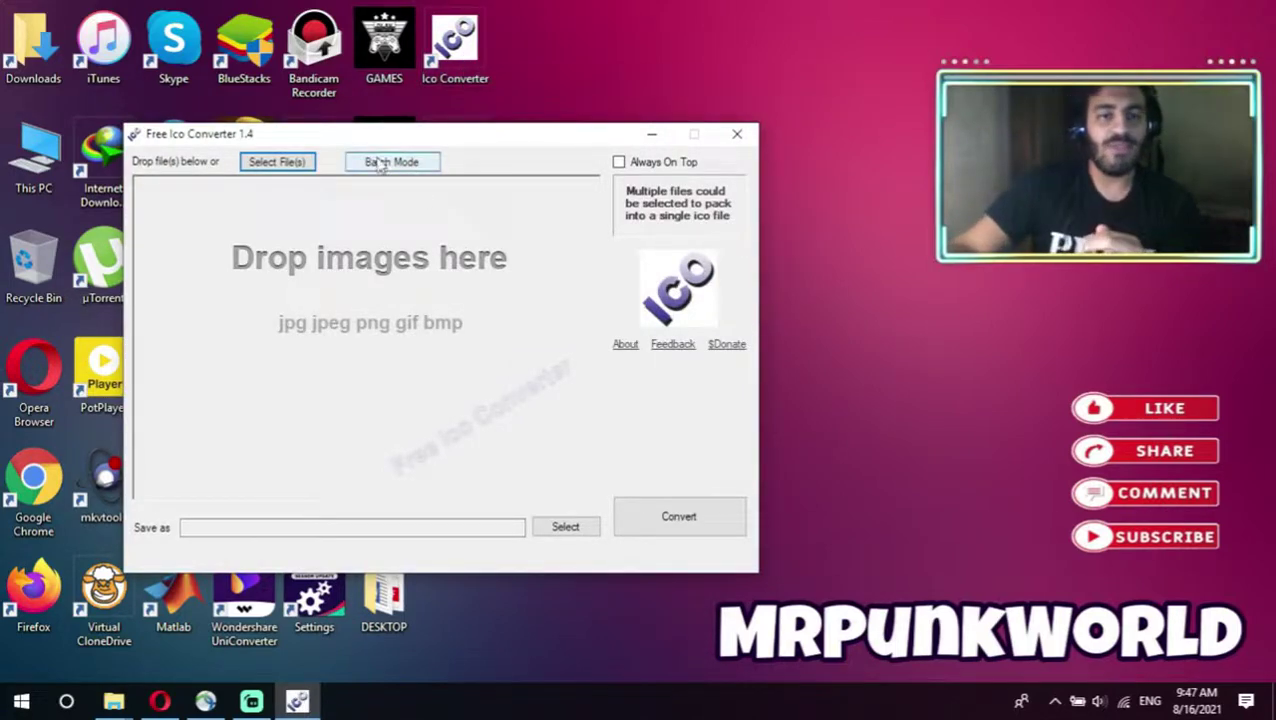
pyautogui.moveTo(368, 140); pyautogui.dragTo(731, 128)
pyautogui.click(607, 150)
pyautogui.moveTo(527, 397); pyautogui.dragTo(607, 287)
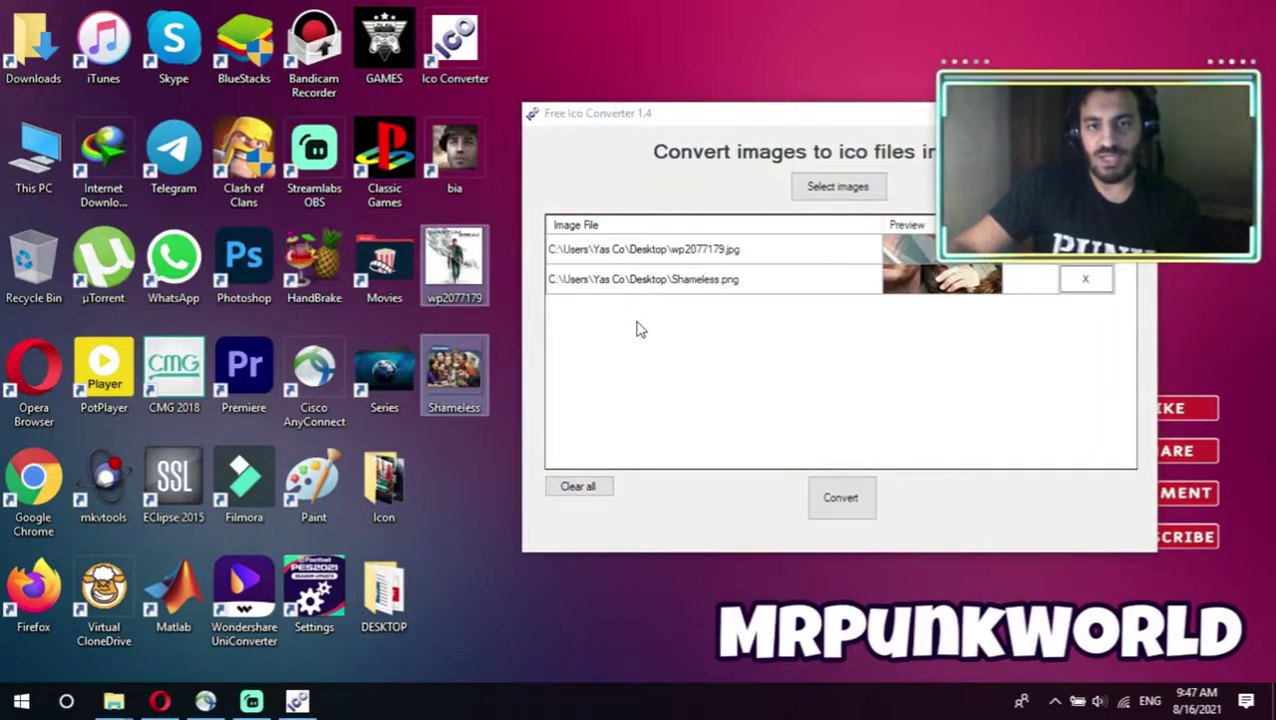
pyautogui.moveTo(649, 127); pyautogui.dragTo(635, 117)
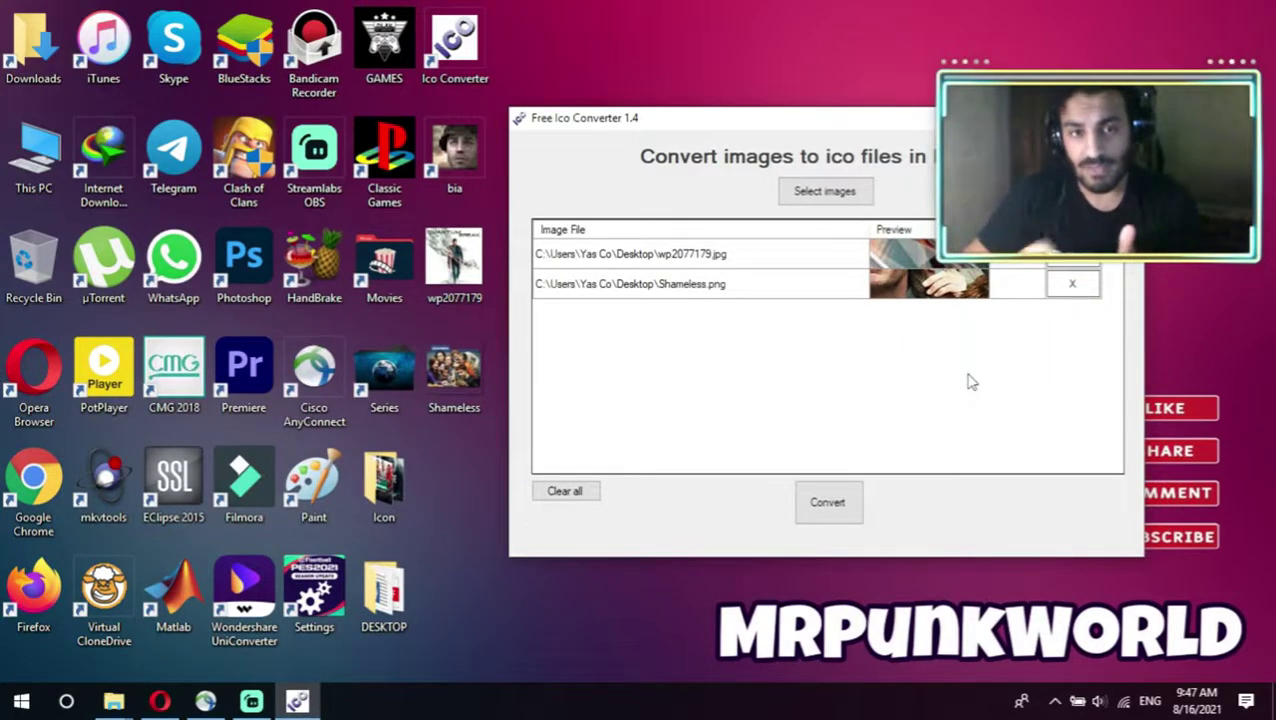
# Switch to the browser and look through the "quantum break icon" image results.
pyautogui.click(161, 702)
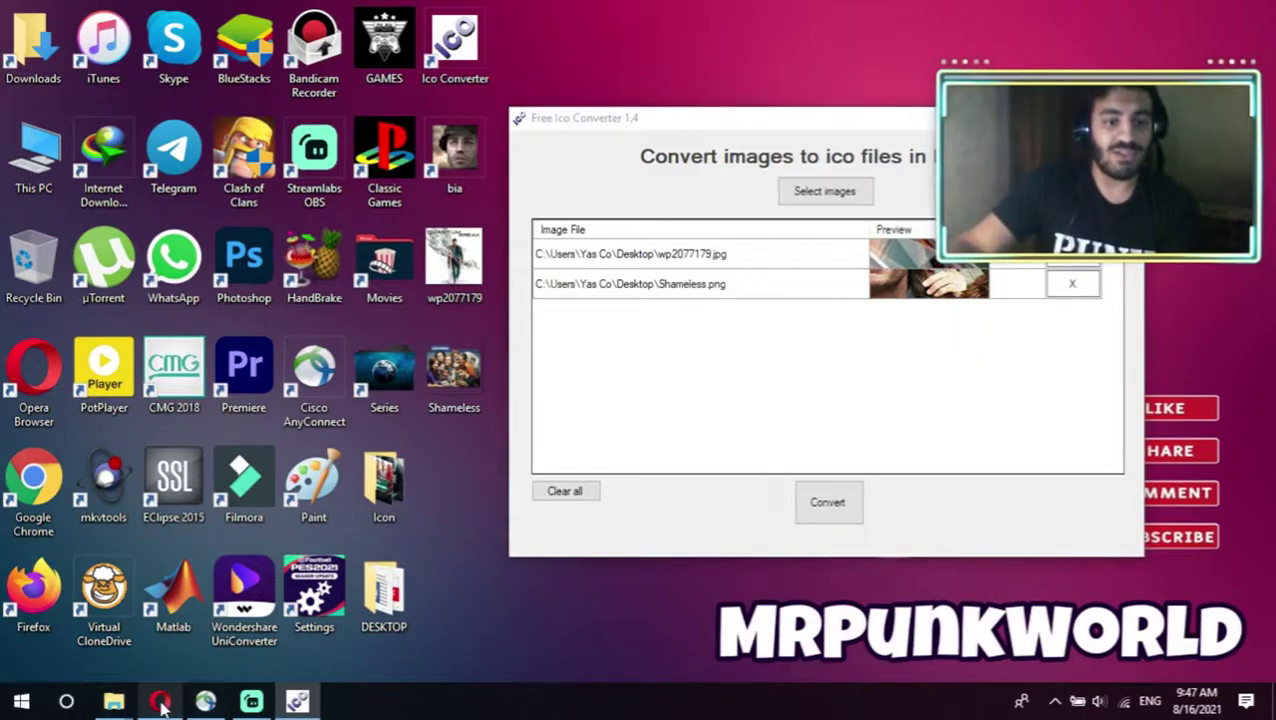
pyautogui.click(678, 12)
pyautogui.scroll(-3, 921, 410)
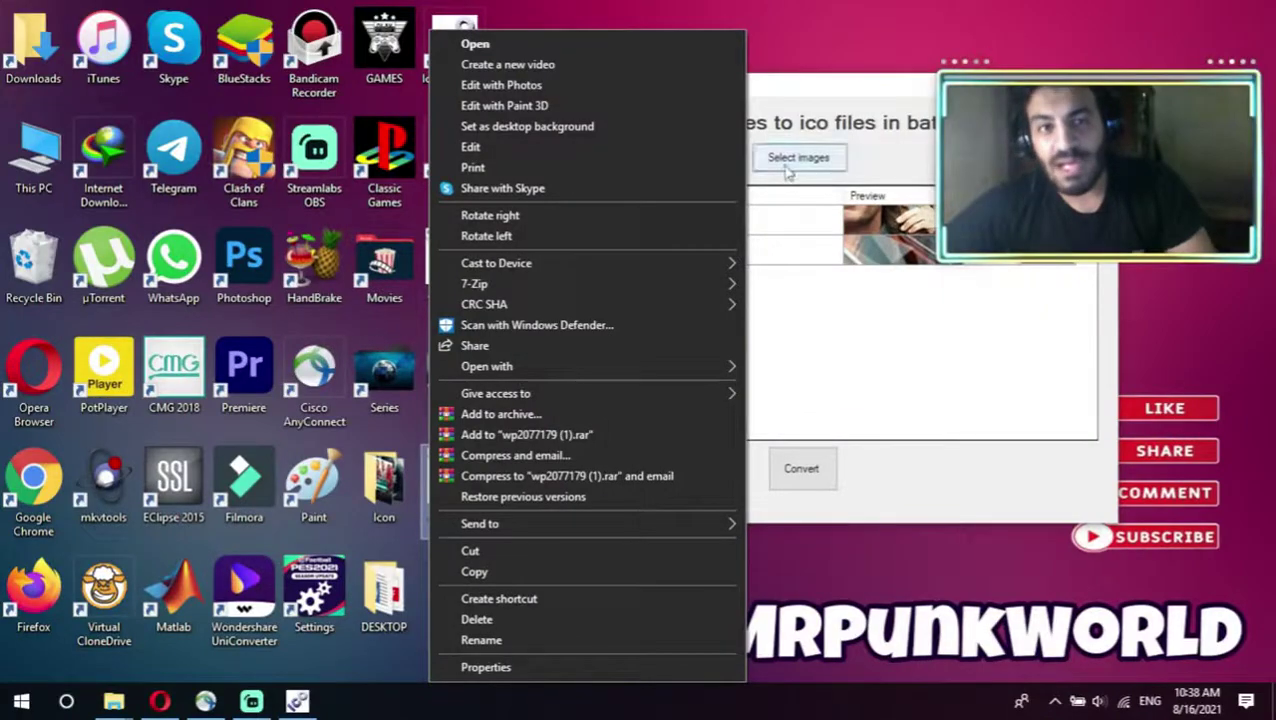
# Open the wp2077179 (1) image in Paint and shorten its canvas to a square of about 1468 × 1468 px.
pyautogui.click(473, 147)
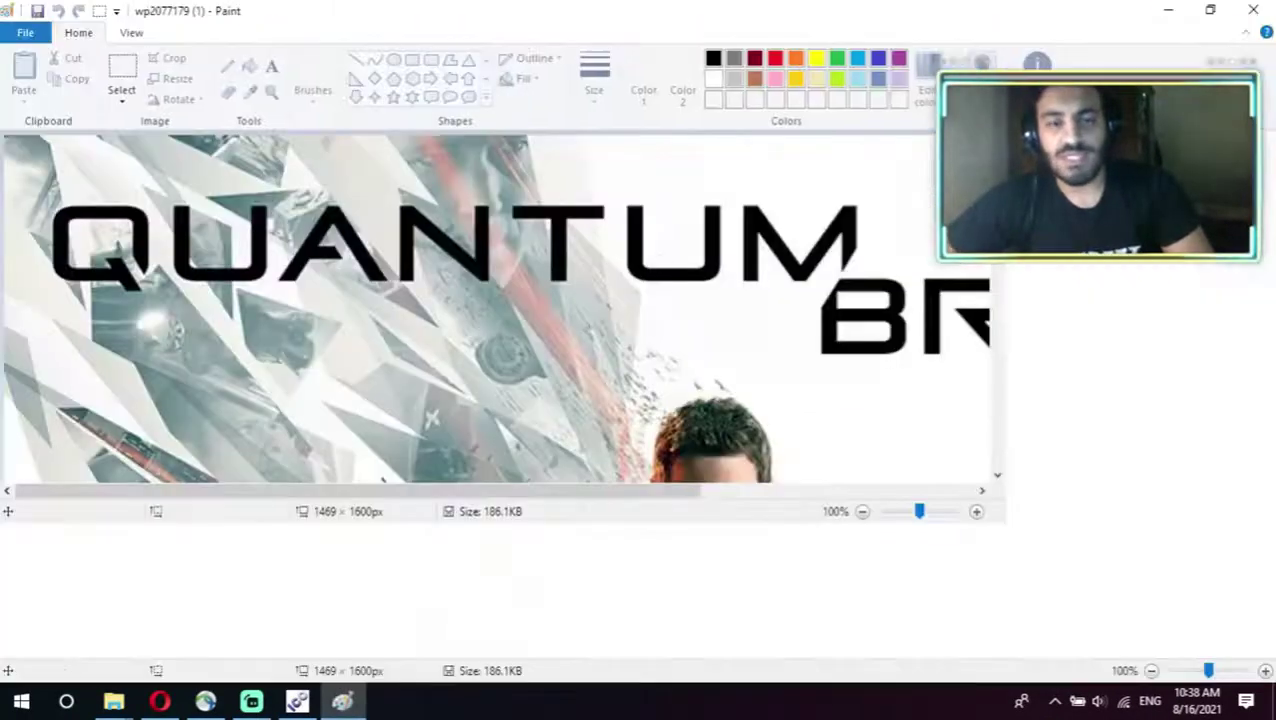
pyautogui.scroll(-1, 700, 320)
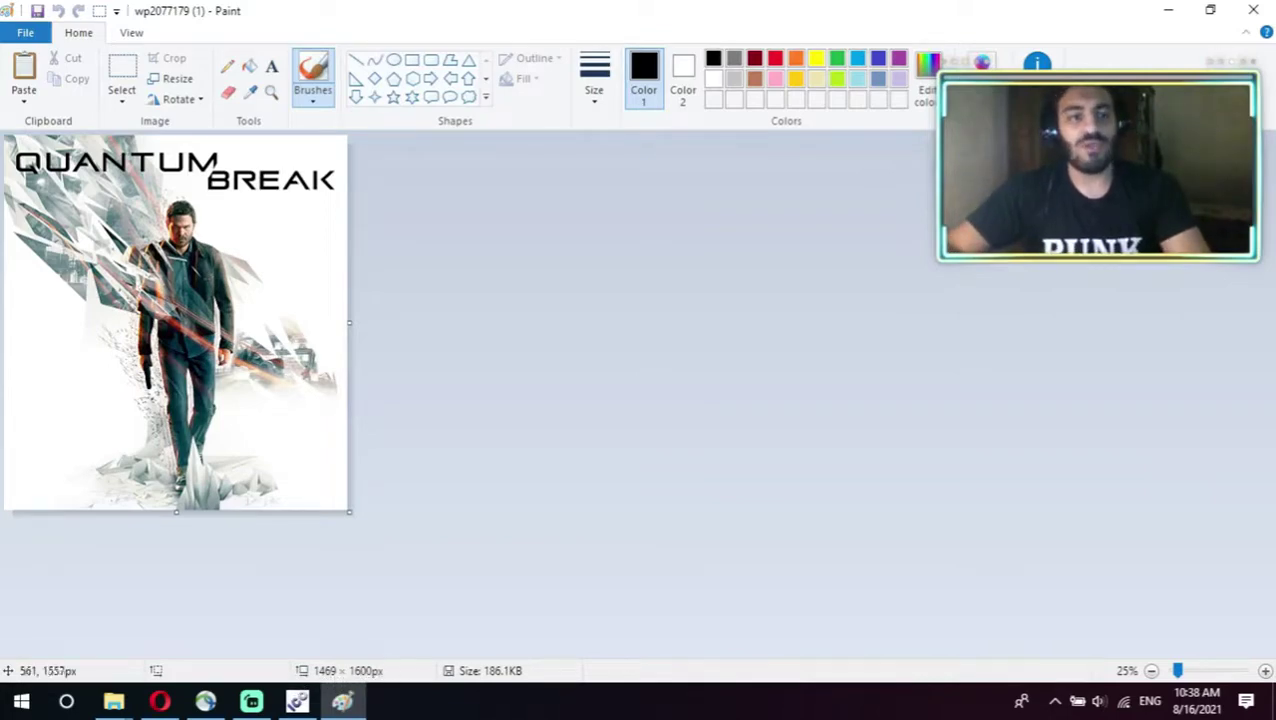
pyautogui.moveTo(178, 513); pyautogui.dragTo(180, 477)
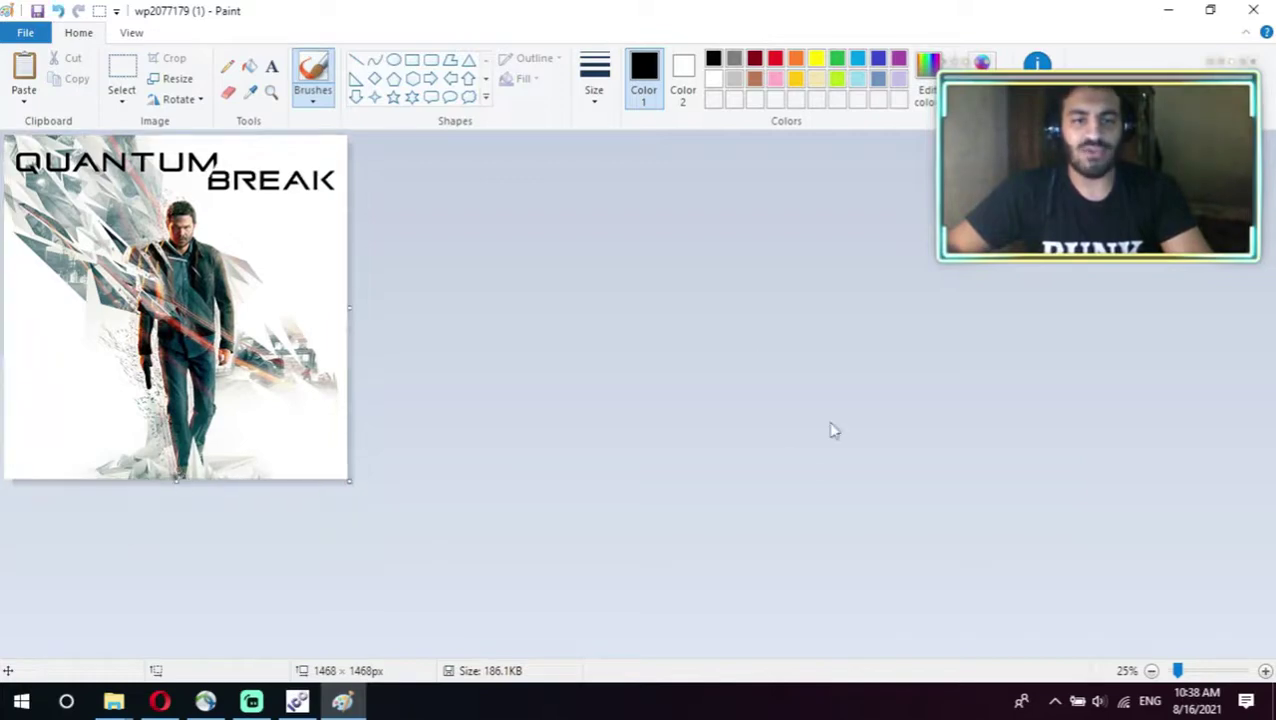
# Save the squared image to the desktop as wp2077179 (1) in JPEG format.
pyautogui.click(25, 32)
pyautogui.press('Escape')
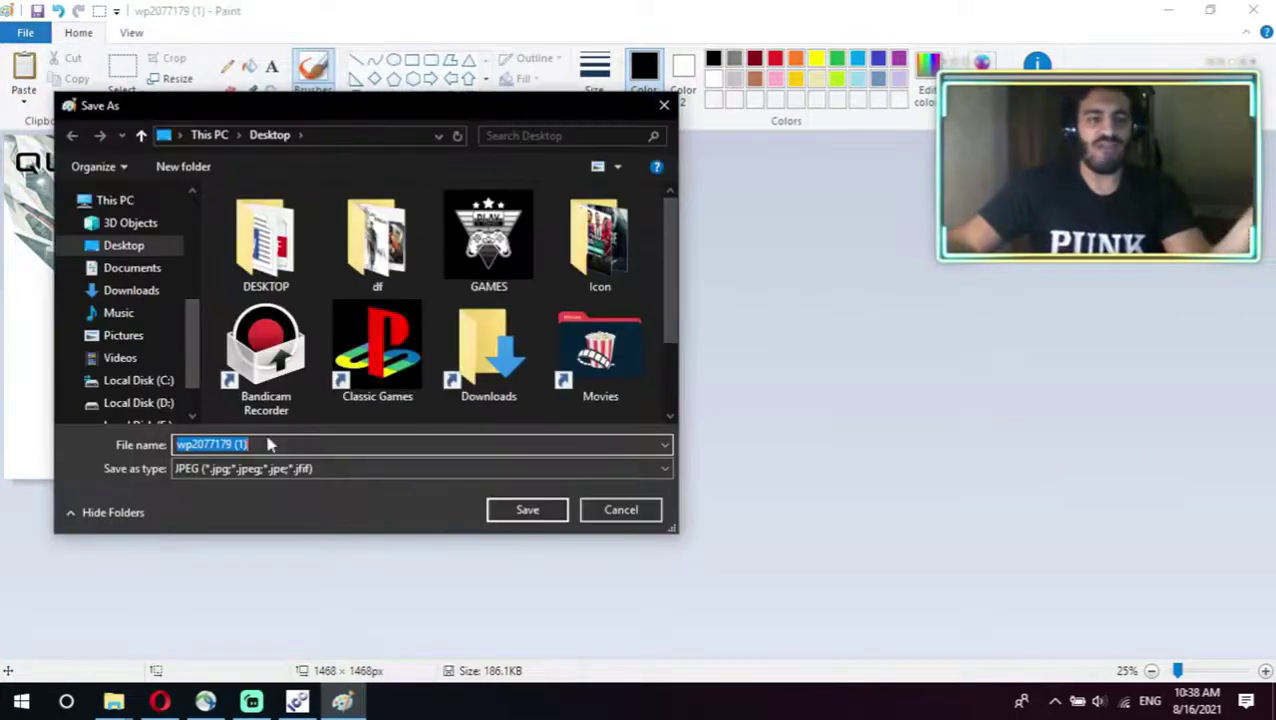
pyautogui.click(193, 473)
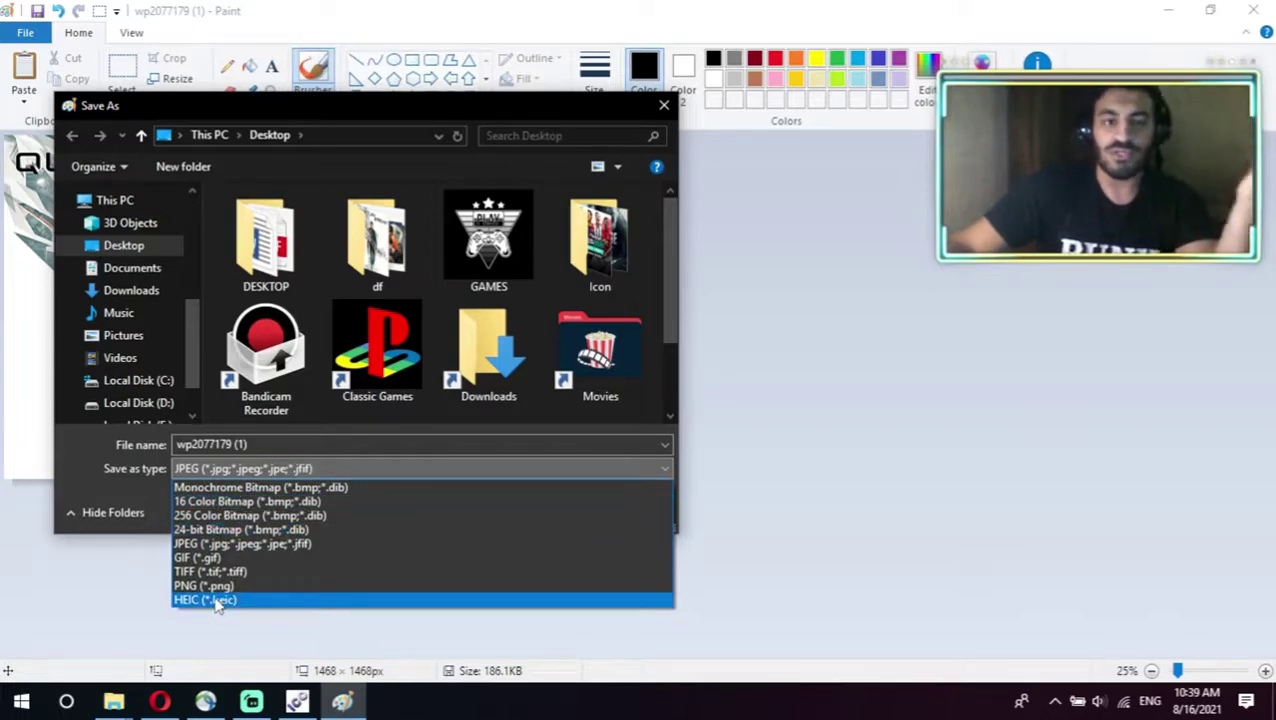
pyautogui.click(210, 545)
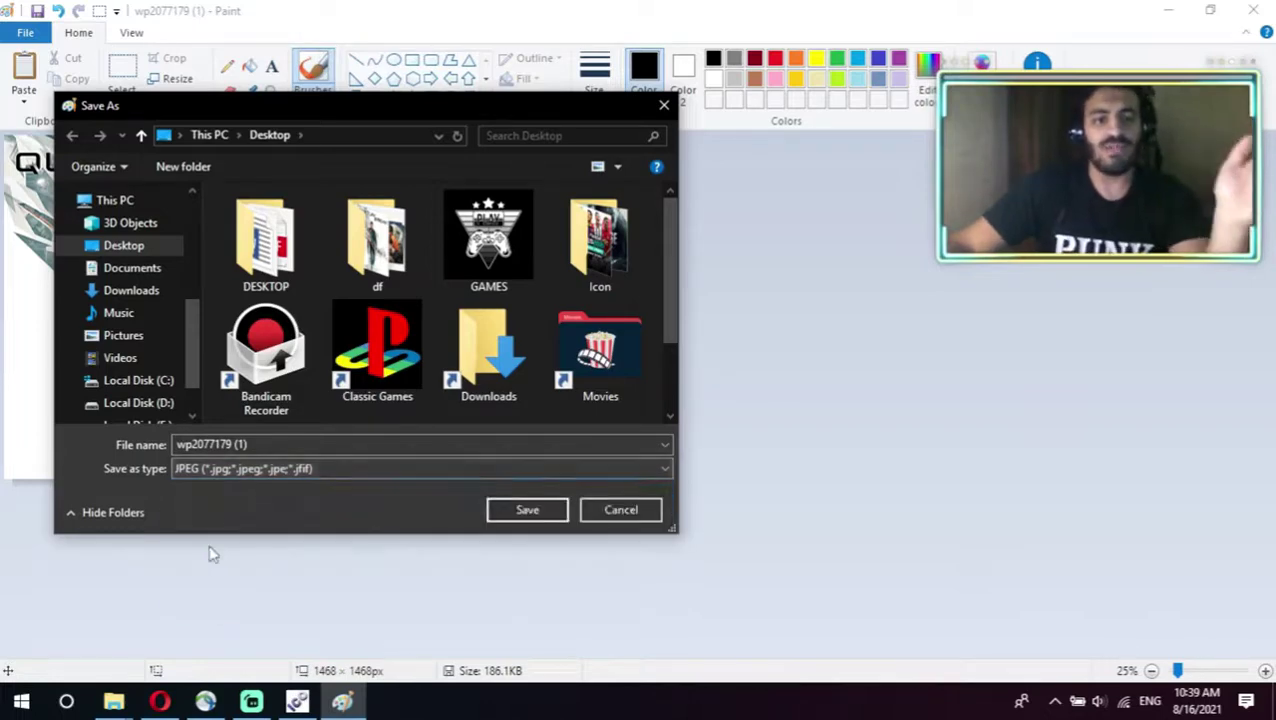
pyautogui.click(556, 512)
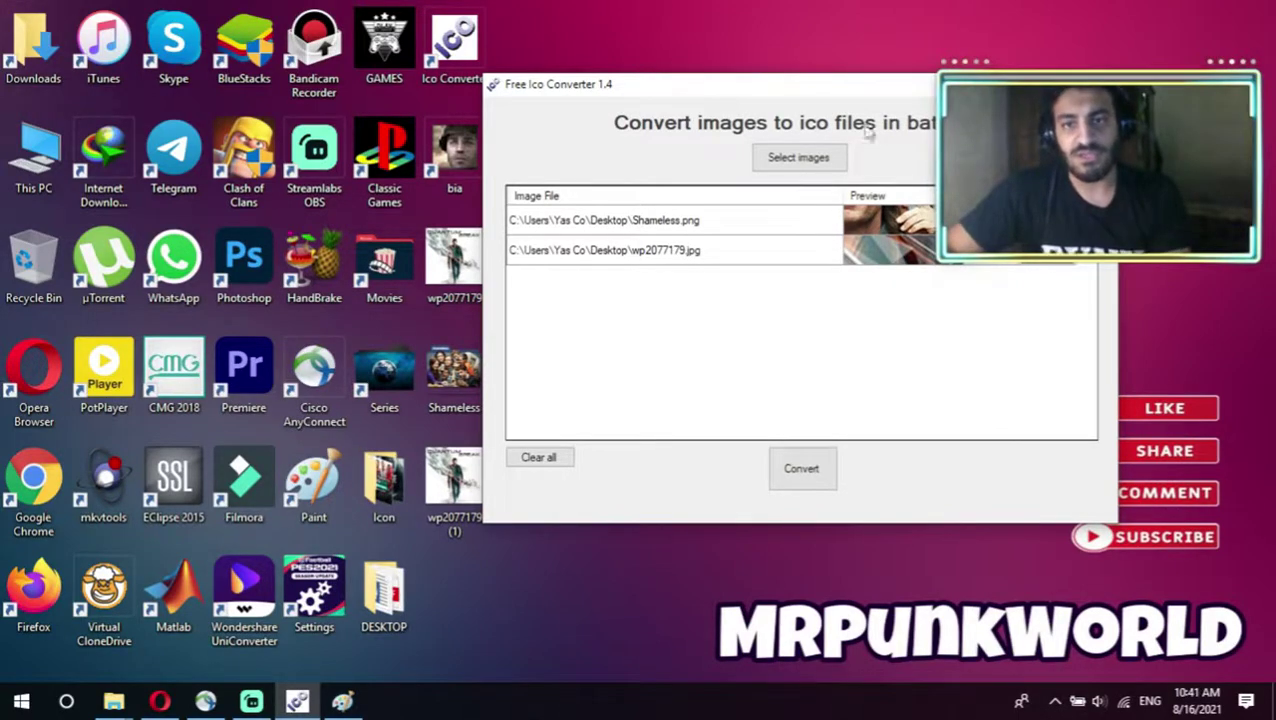
# Convert the two listed images to ICO files and set the new icons apart from the originals on the desktop.
pyautogui.click(805, 474)
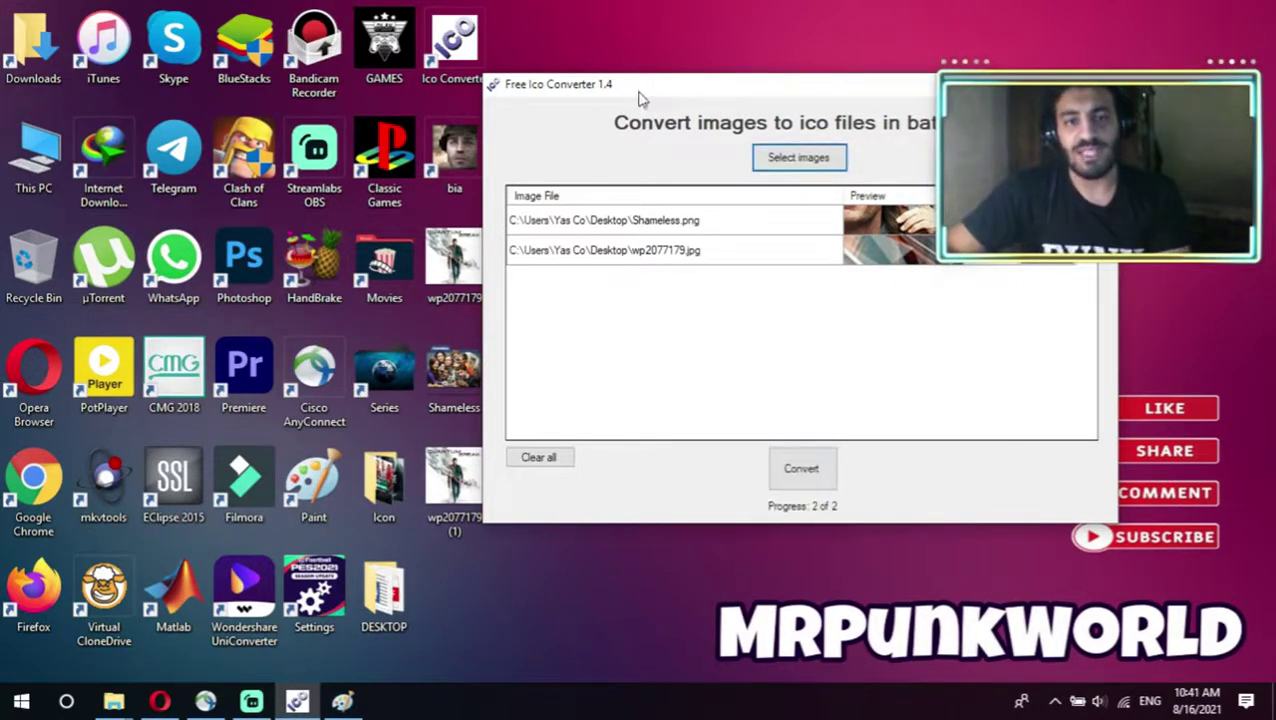
pyautogui.moveTo(640, 97); pyautogui.dragTo(852, 95)
pyautogui.moveTo(458, 592); pyautogui.dragTo(577, 155)
pyautogui.moveTo(590, 8); pyautogui.dragTo(500, 175)
pyautogui.moveTo(520, 39); pyautogui.dragTo(594, 50)
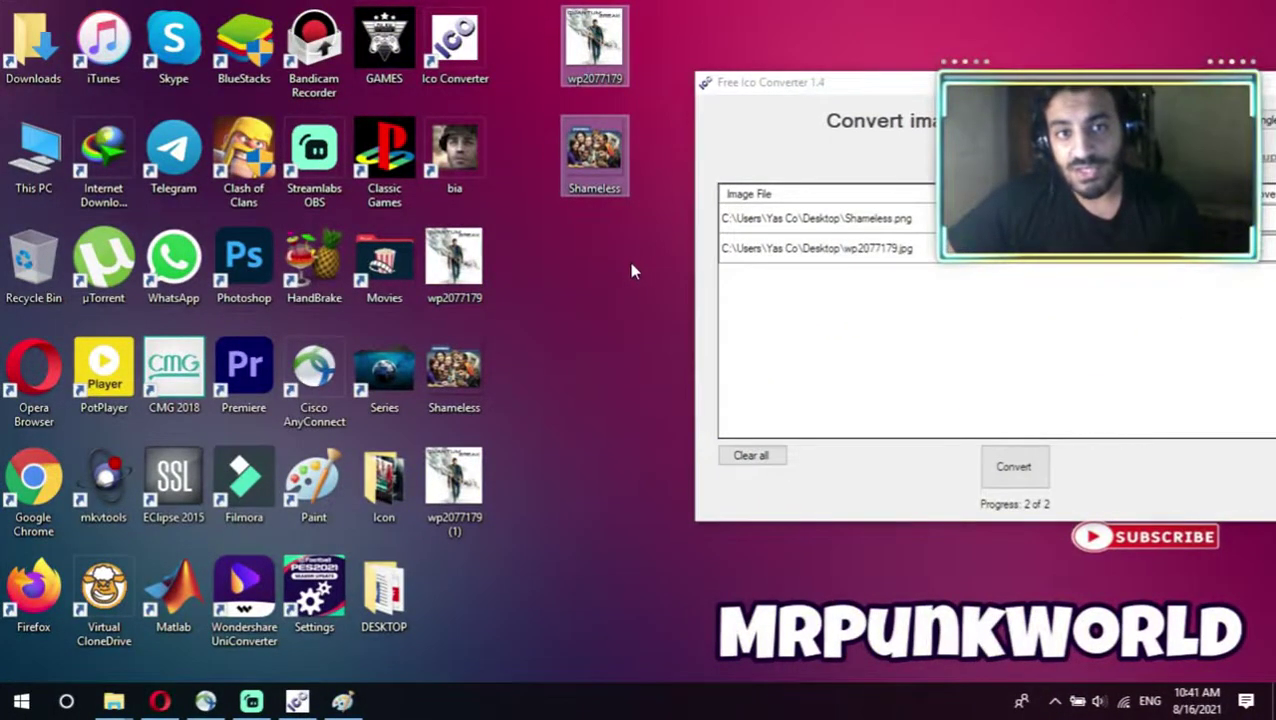
pyautogui.moveTo(677, 261); pyautogui.dragTo(577, 163)
pyautogui.click(507, 165)
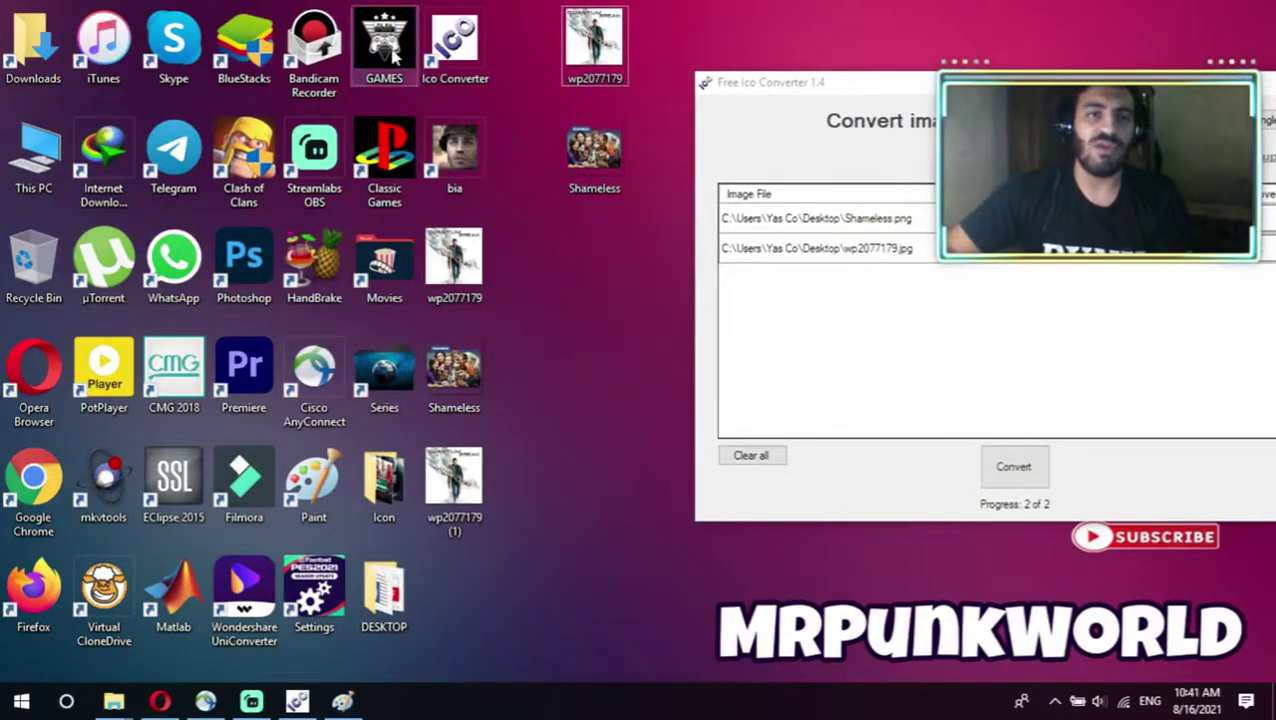
# Open the GAMES folder to review its shortcut icons, and bring up the serial folder for comparison.
pyautogui.doubleClick(393, 58)
pyautogui.scroll(-10, 888, 457)
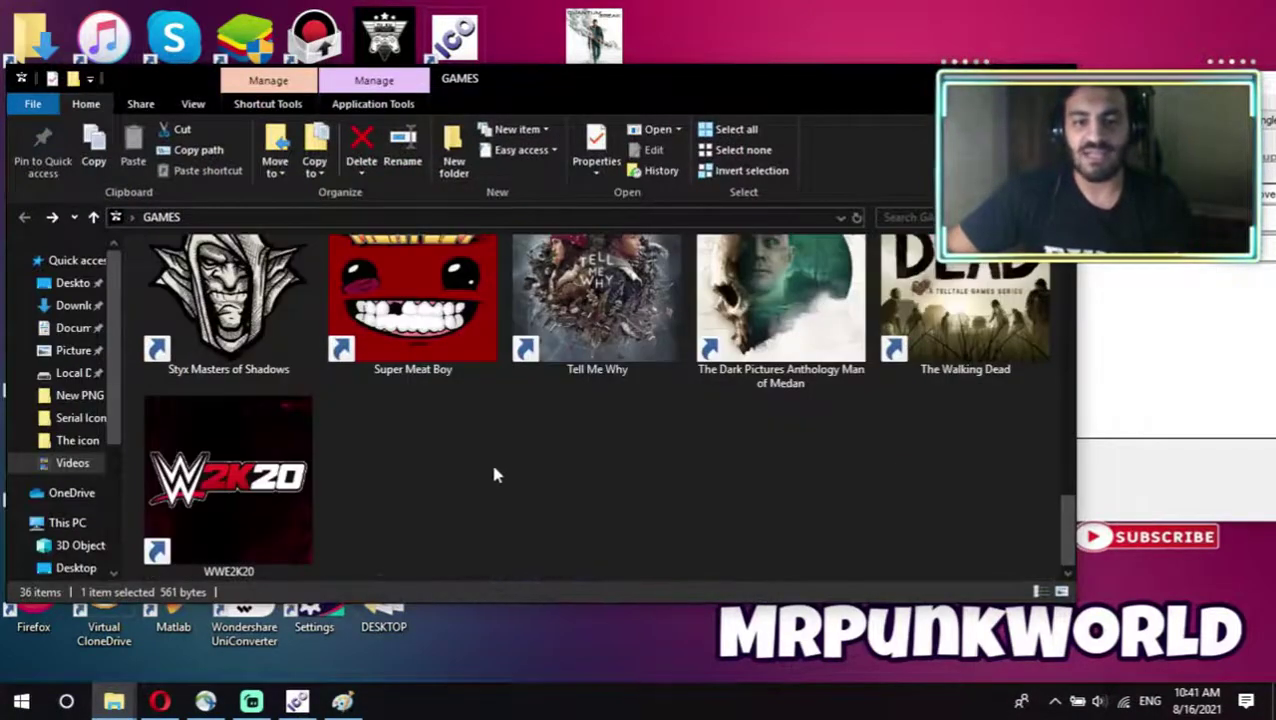
pyautogui.scroll(10, 493, 475)
pyautogui.moveTo(113, 702)
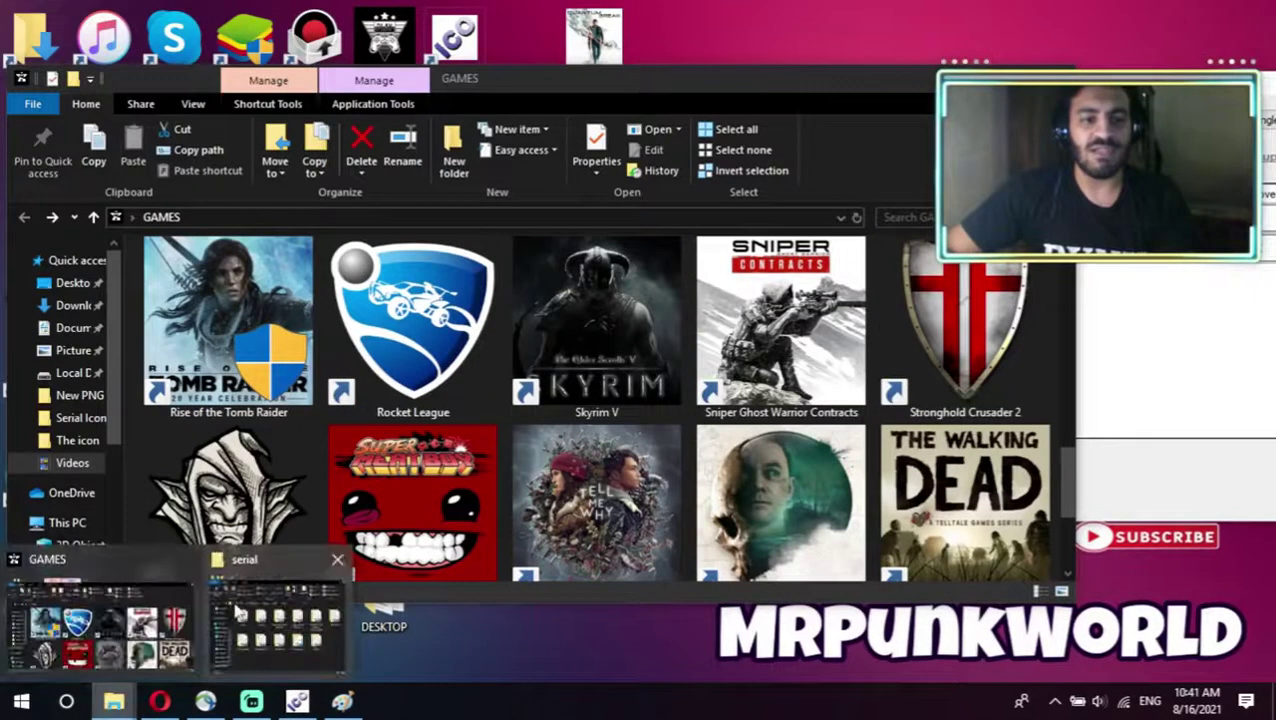
pyautogui.click(240, 612)
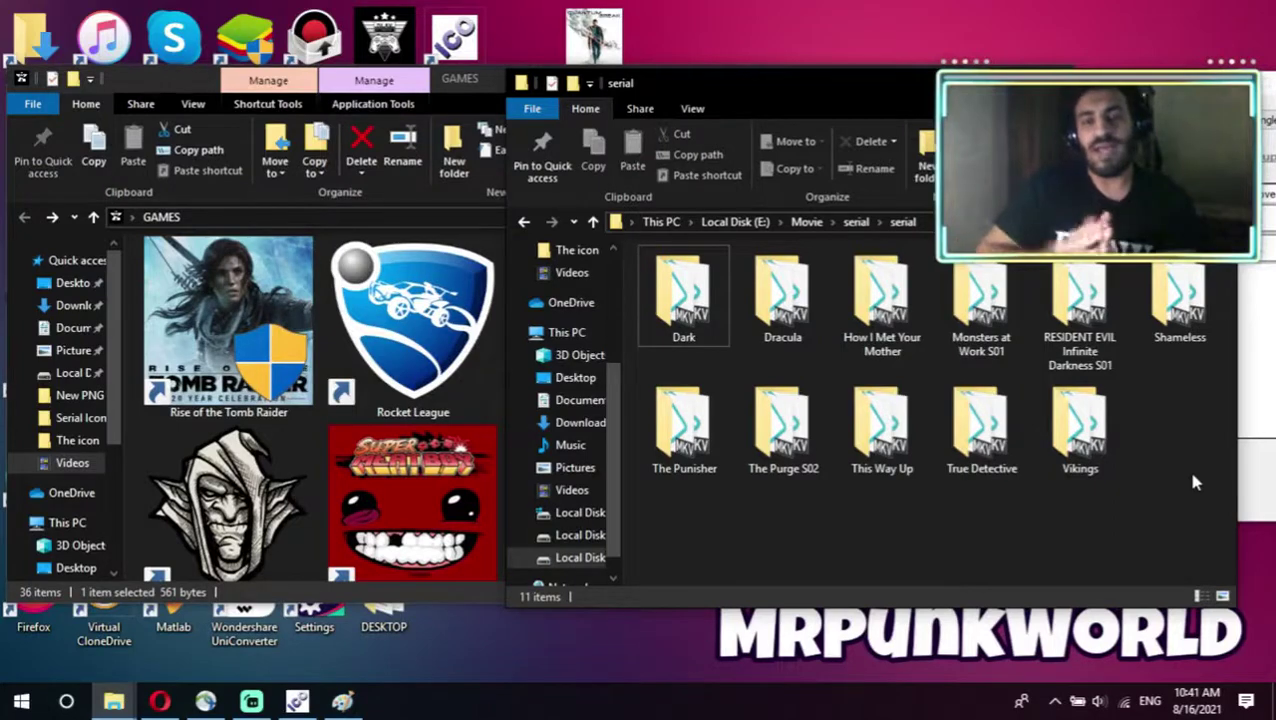
pyautogui.moveTo(752, 3); pyautogui.dragTo(550, 358)
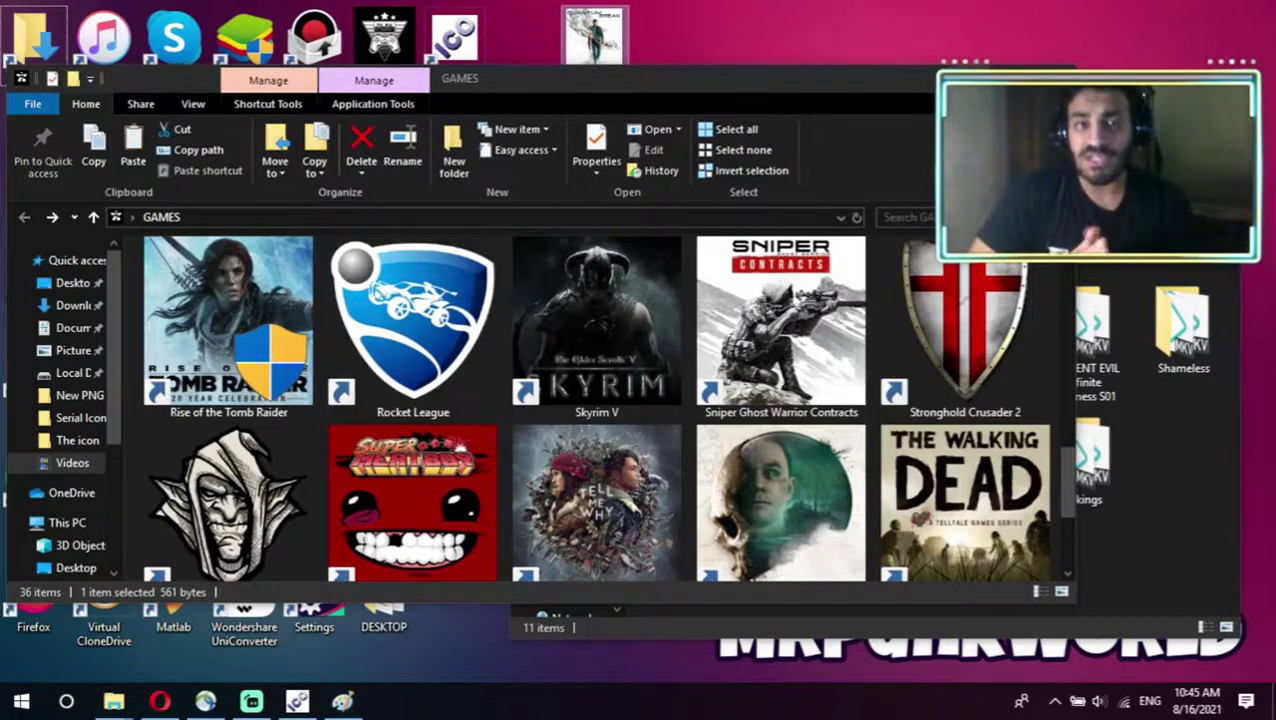
# Open the Icon folder on the desktop, look through its stored icon files, and return to the GAMES folder.
pyautogui.click(1218, 78)
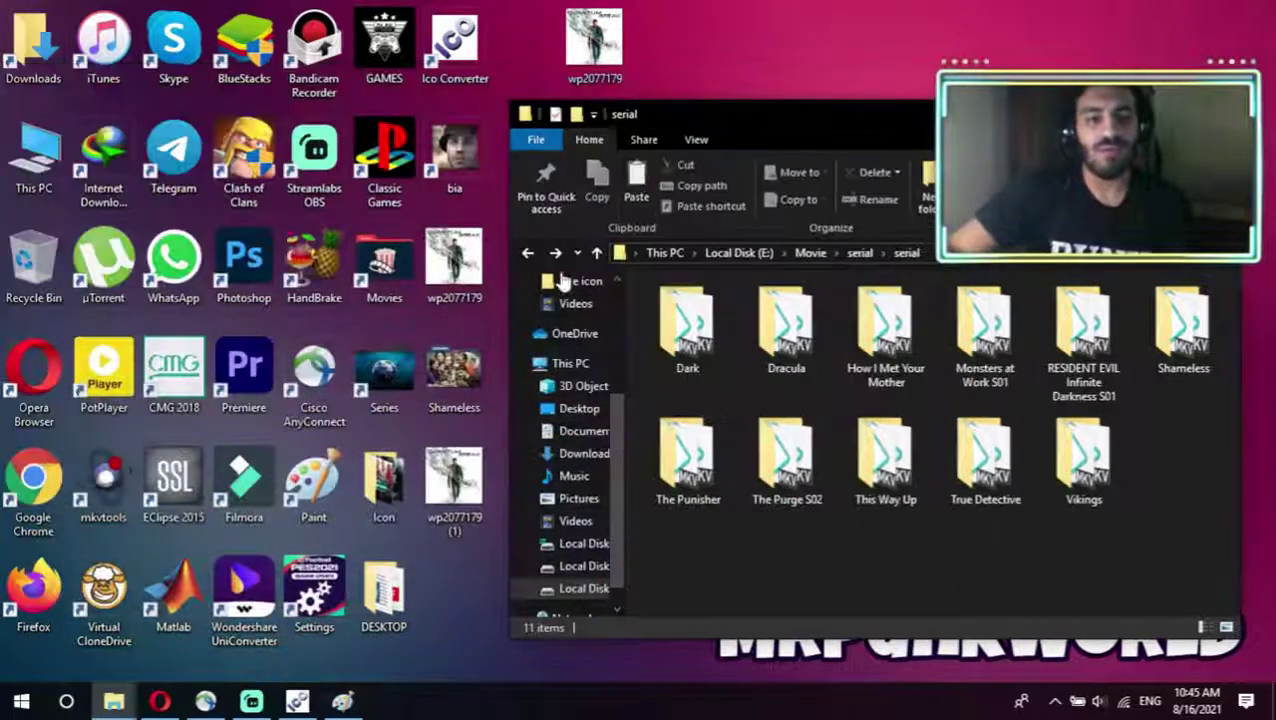
pyautogui.doubleClick(383, 515)
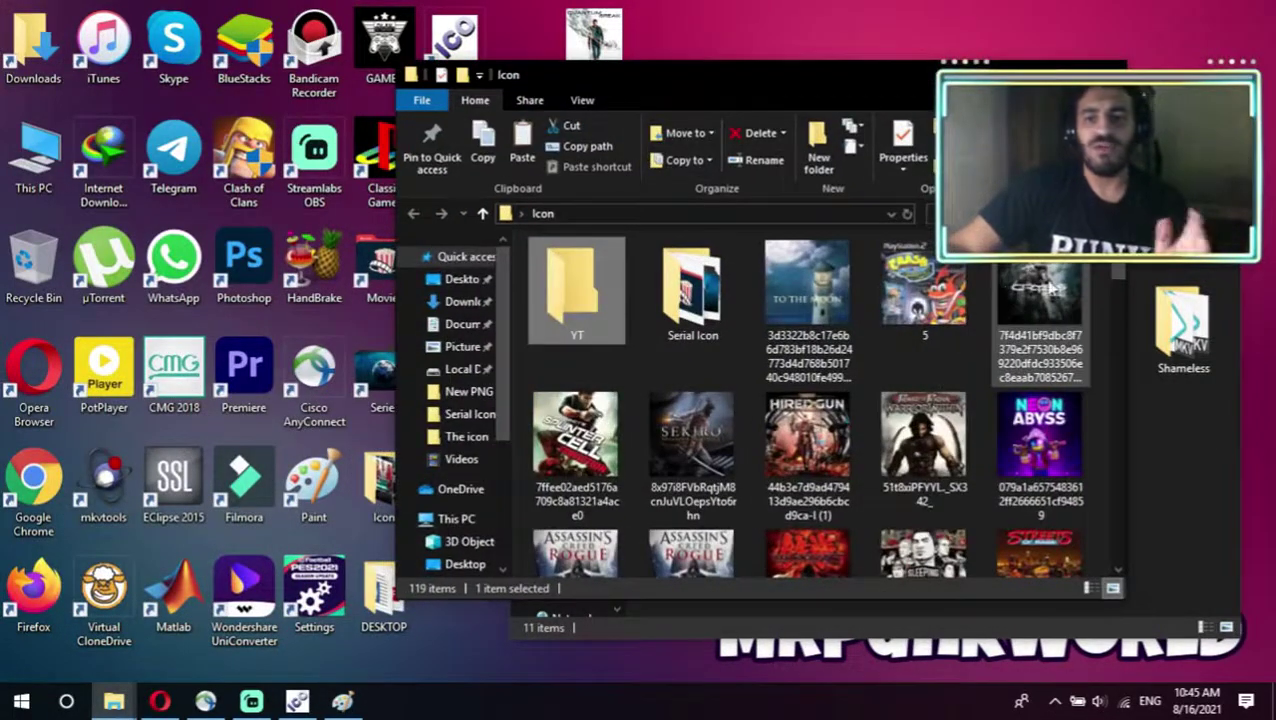
pyautogui.scroll(-5, 1050, 295)
pyautogui.scroll(-2, 1108, 336)
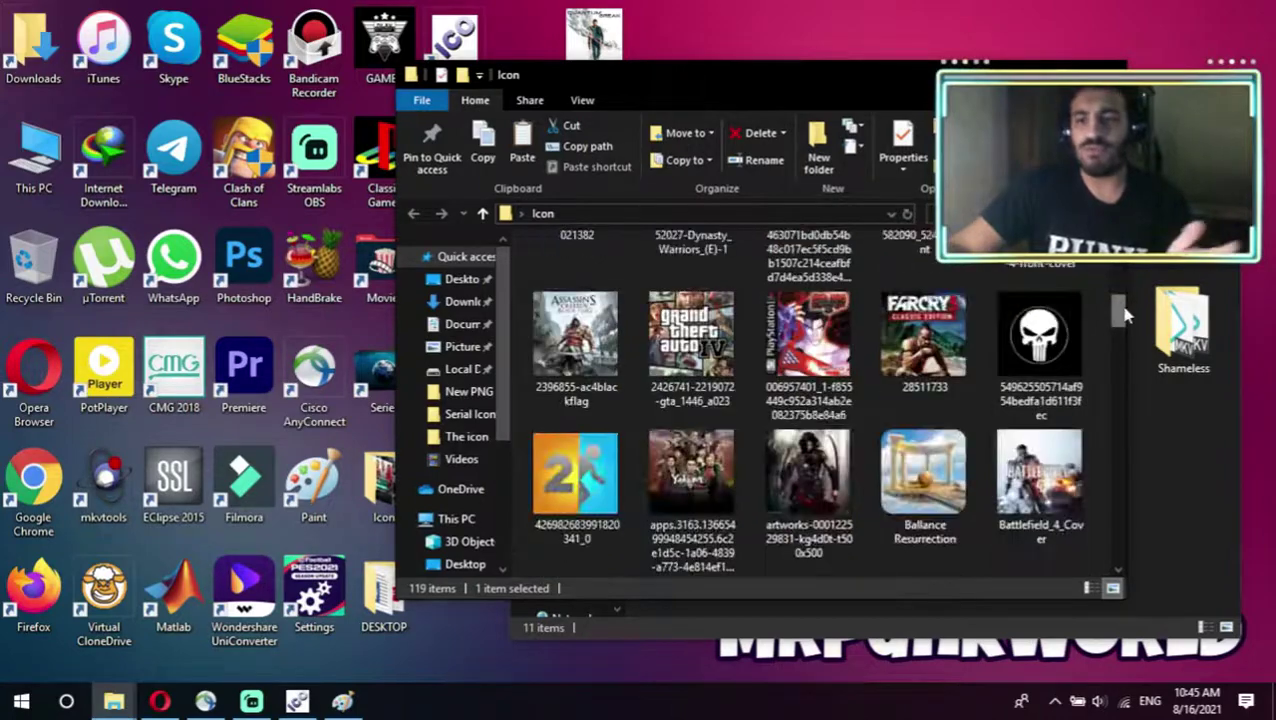
pyautogui.moveTo(1124, 316); pyautogui.dragTo(1124, 444)
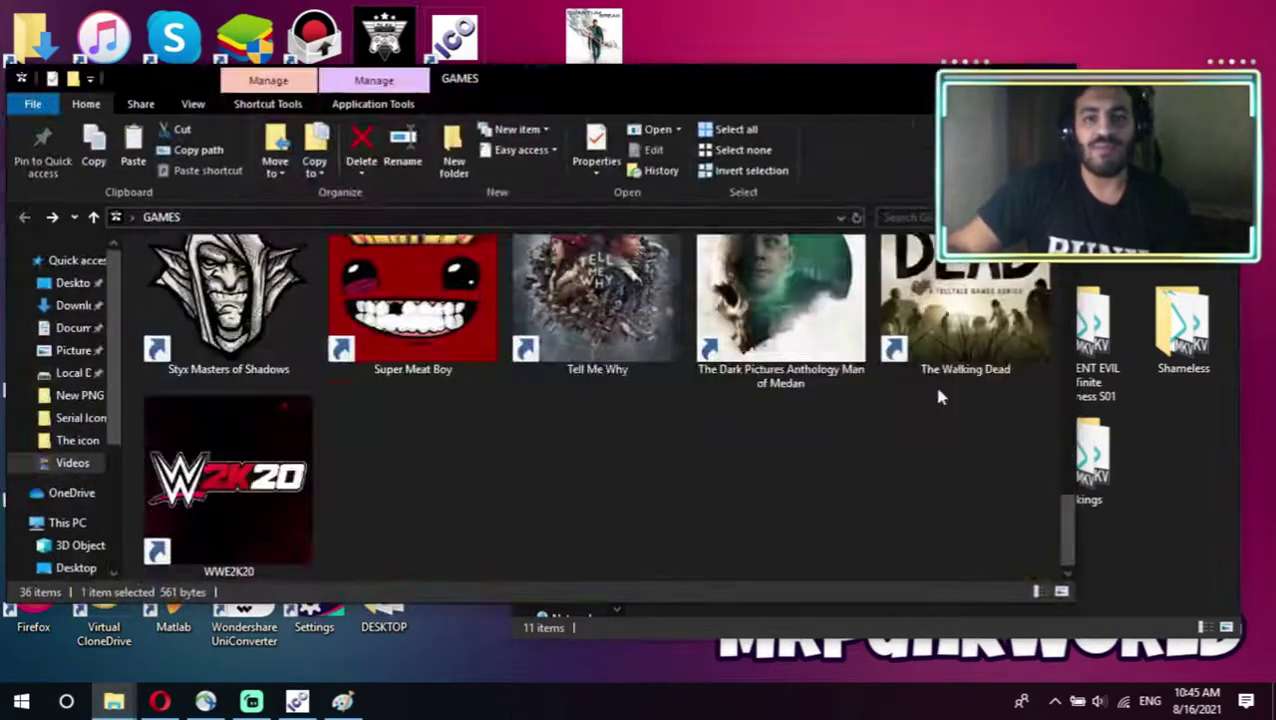
pyautogui.scroll(2, 938, 397)
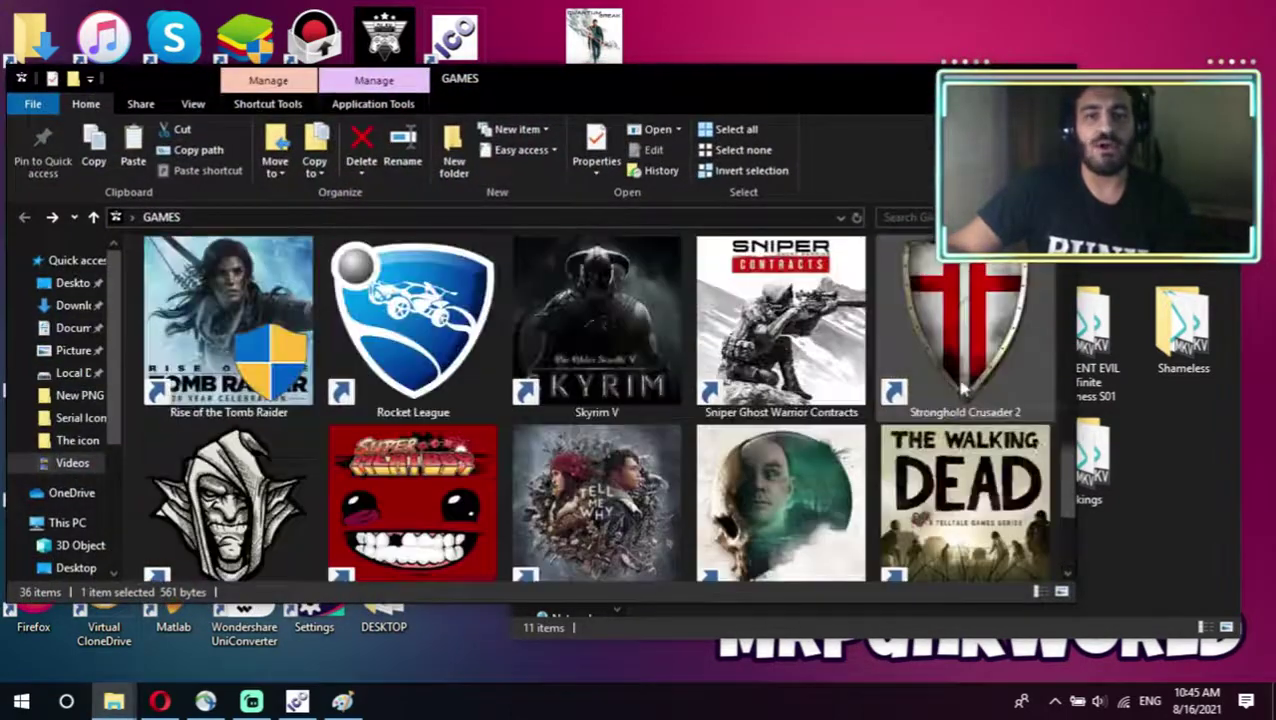
pyautogui.moveTo(113, 700)
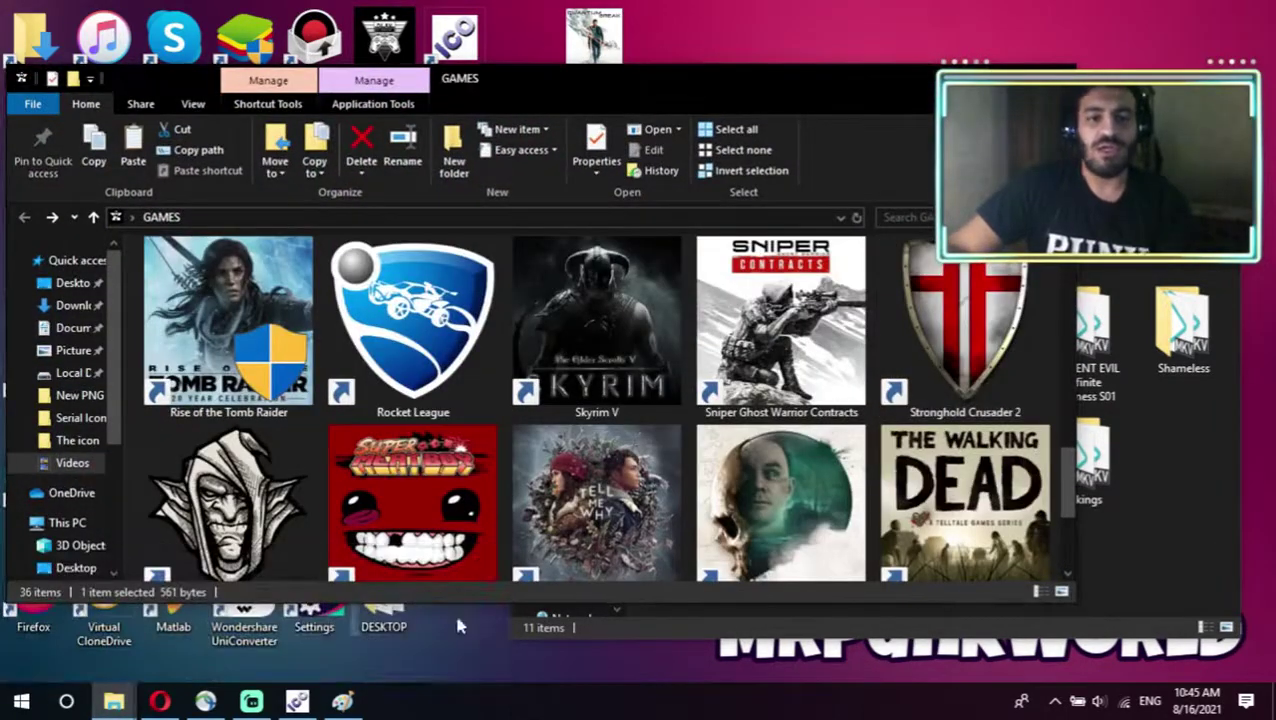
# Return to the main serial folder to look through its custom folder icons, and compare them with the shortcut icons in the GAMES folder.
pyautogui.click(1150, 412)
pyautogui.scroll(-5, 1117, 440)
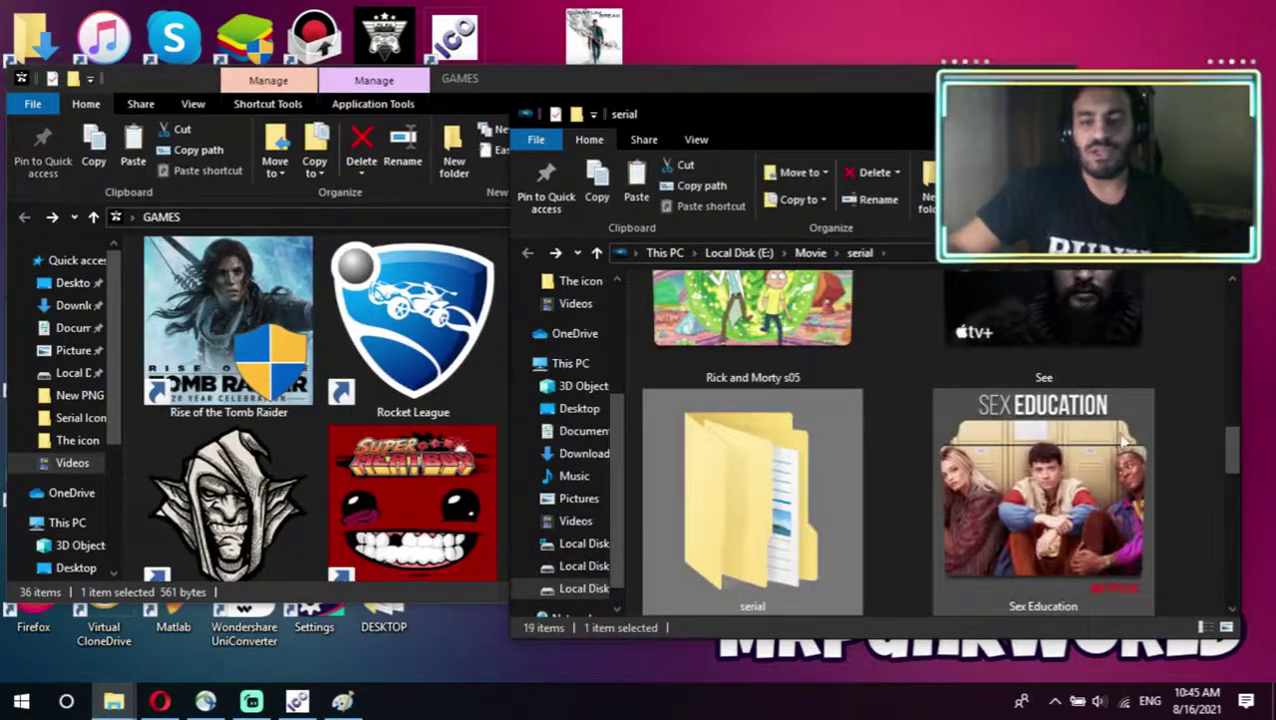
pyautogui.scroll(10, 1110, 440)
pyautogui.scroll(-3, 1000, 400)
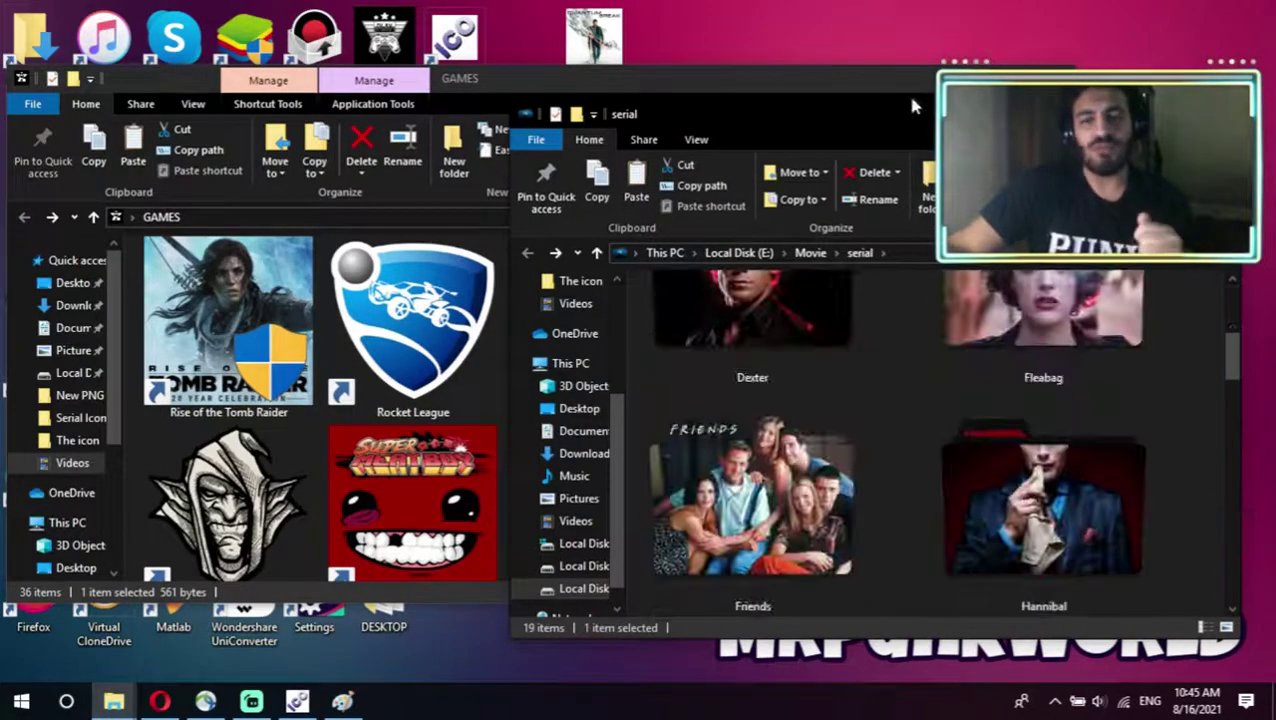
pyautogui.click(609, 82)
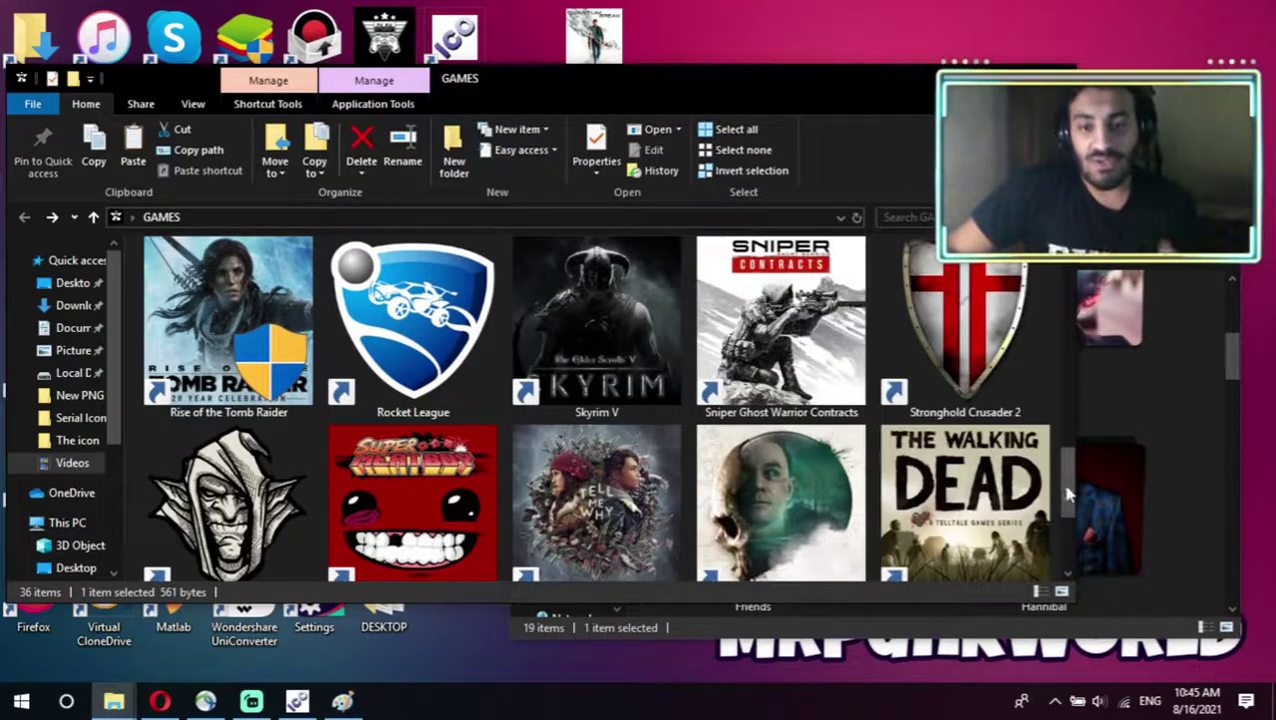
pyautogui.scroll(-2, 676, 409)
pyautogui.scroll(6, 585, 480)
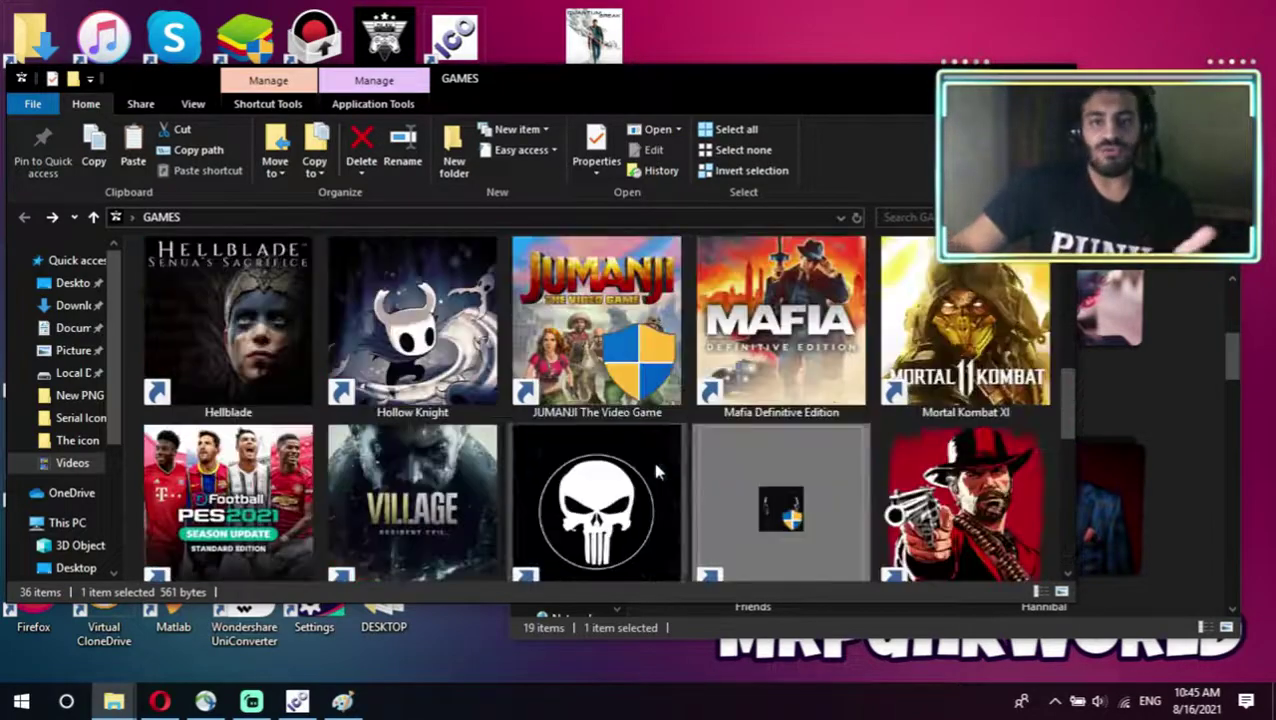
# Open the Quantum Break shortcut's icon settings from its properties and browse for a replacement icon file.
pyautogui.doubleClick(790, 568)
pyautogui.rightClick(790, 563)
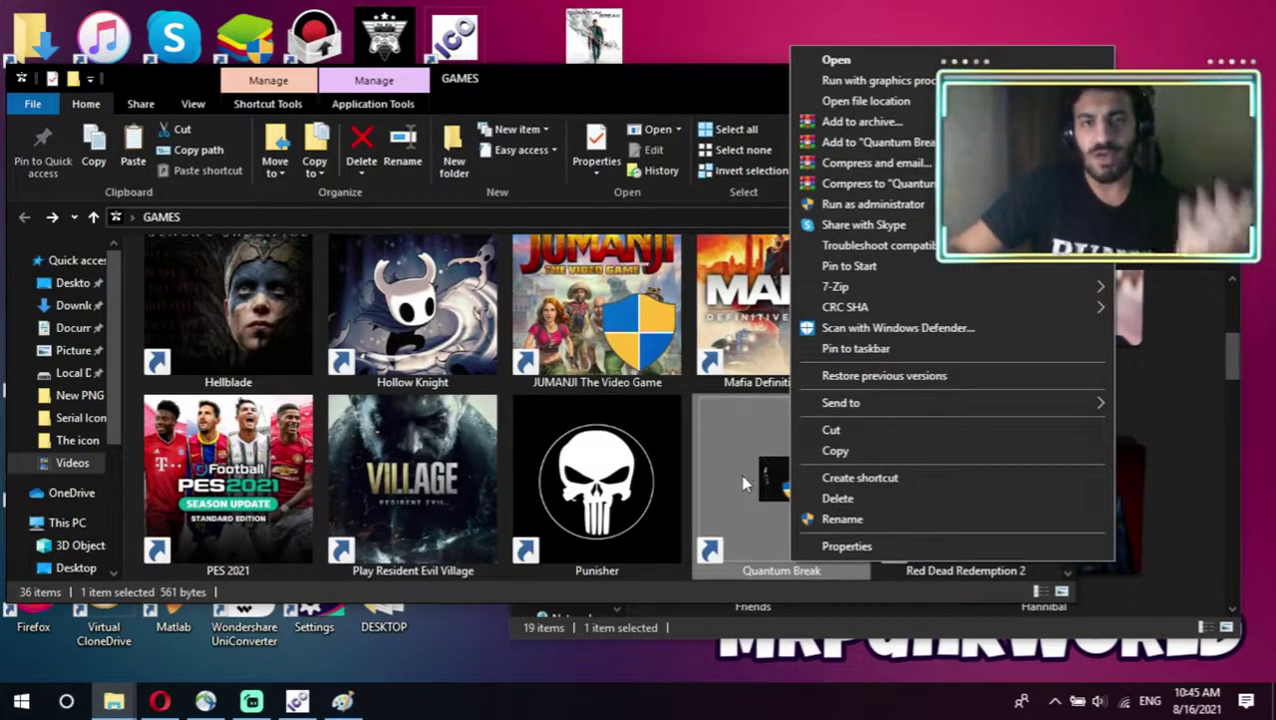
pyautogui.click(815, 550)
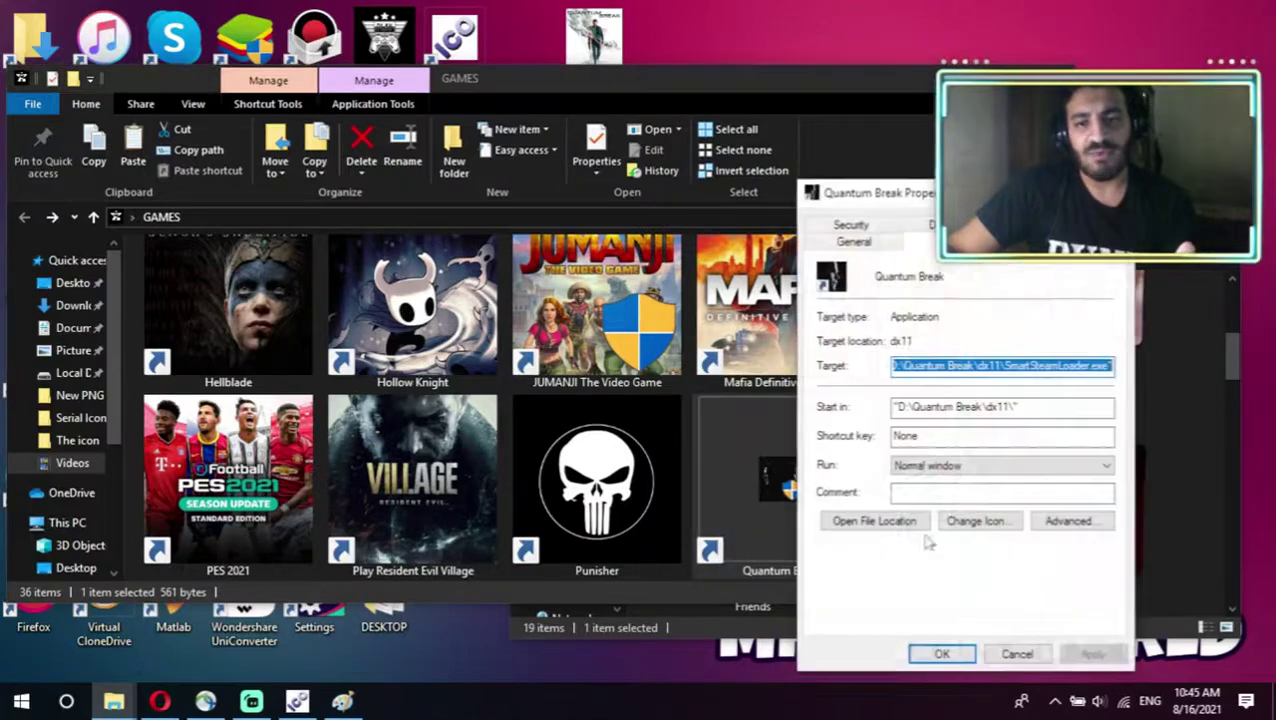
pyautogui.click(978, 521)
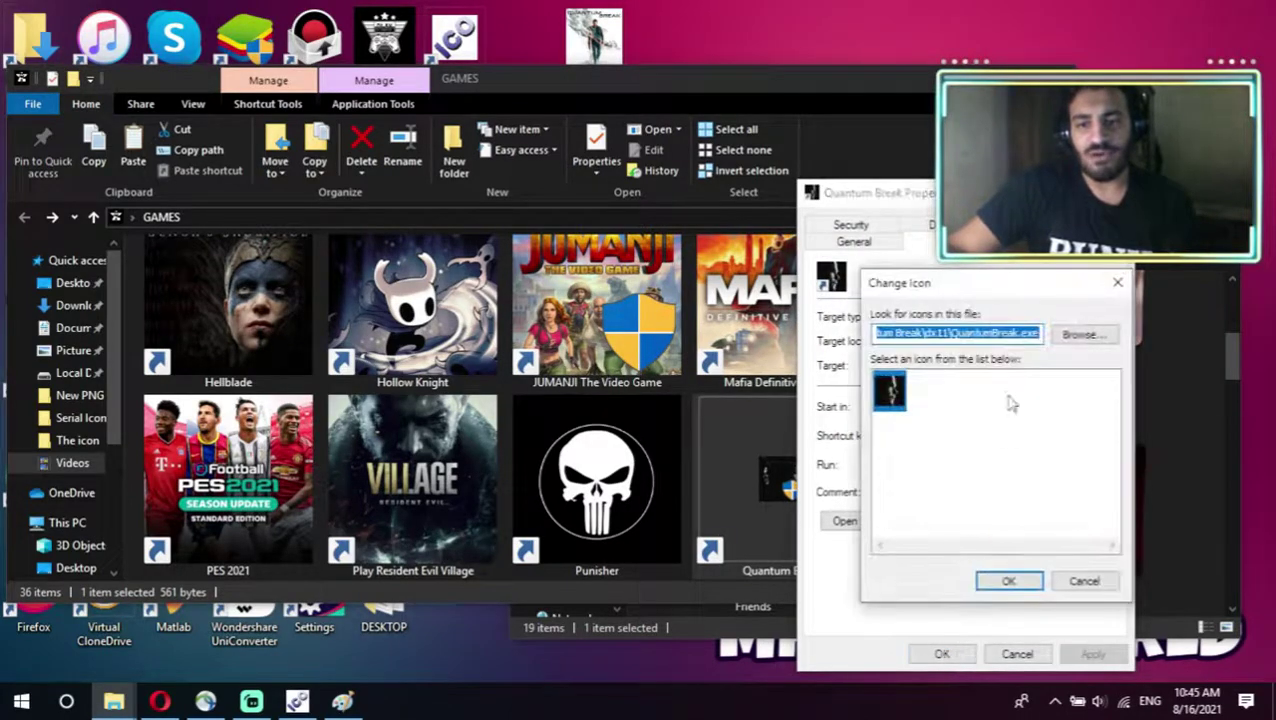
pyautogui.click(1085, 335)
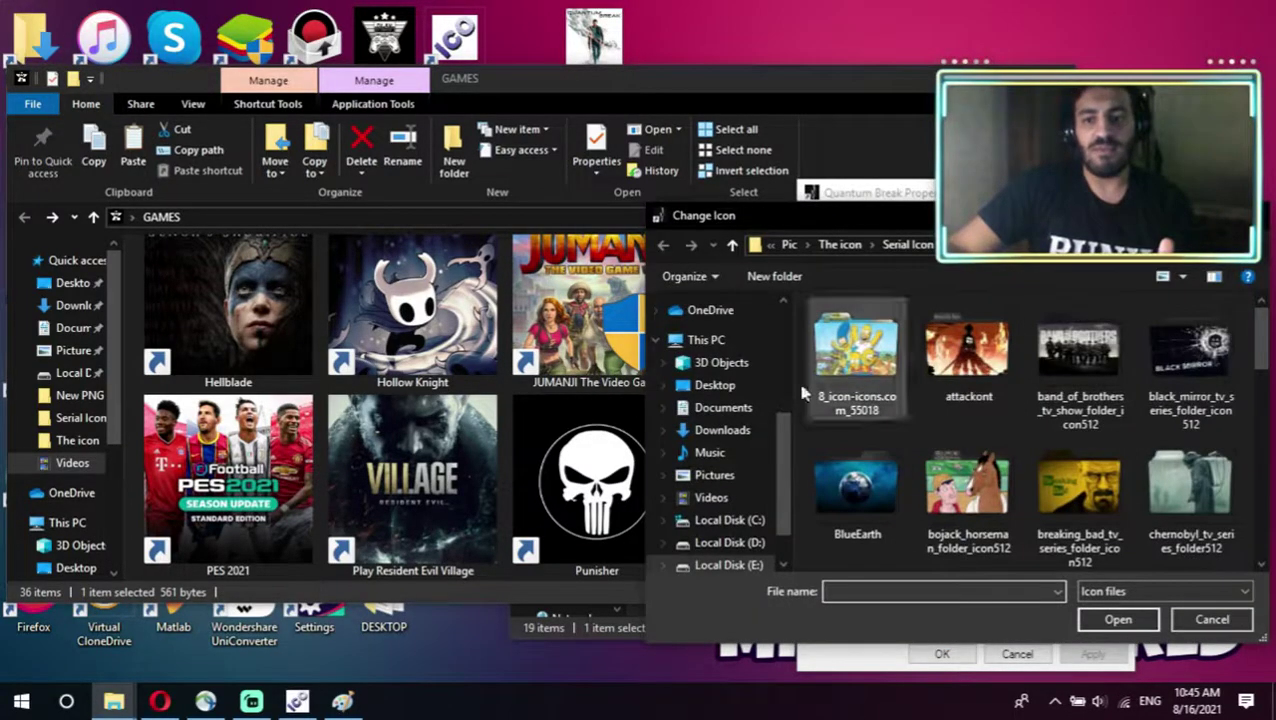
# Choose the wp2077179 icon file on the Desktop as the Quantum Break shortcut's icon.
pyautogui.click(712, 385)
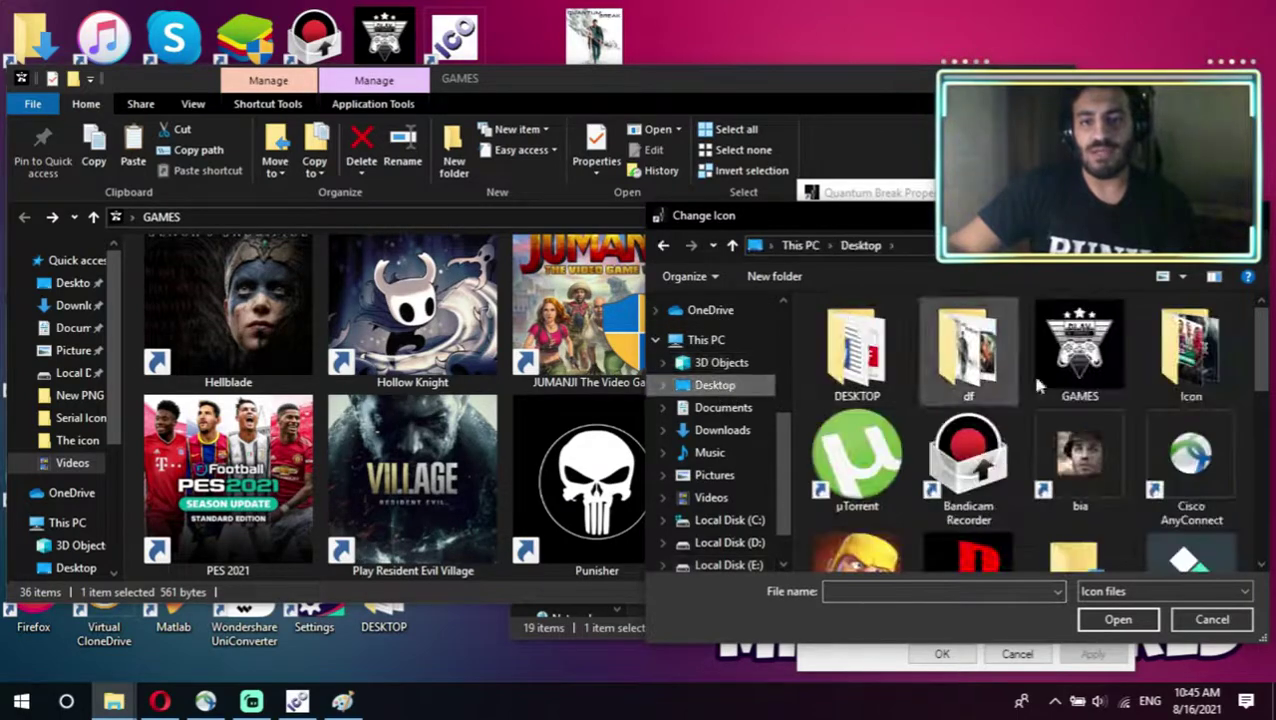
pyautogui.scroll(-5, 1068, 440)
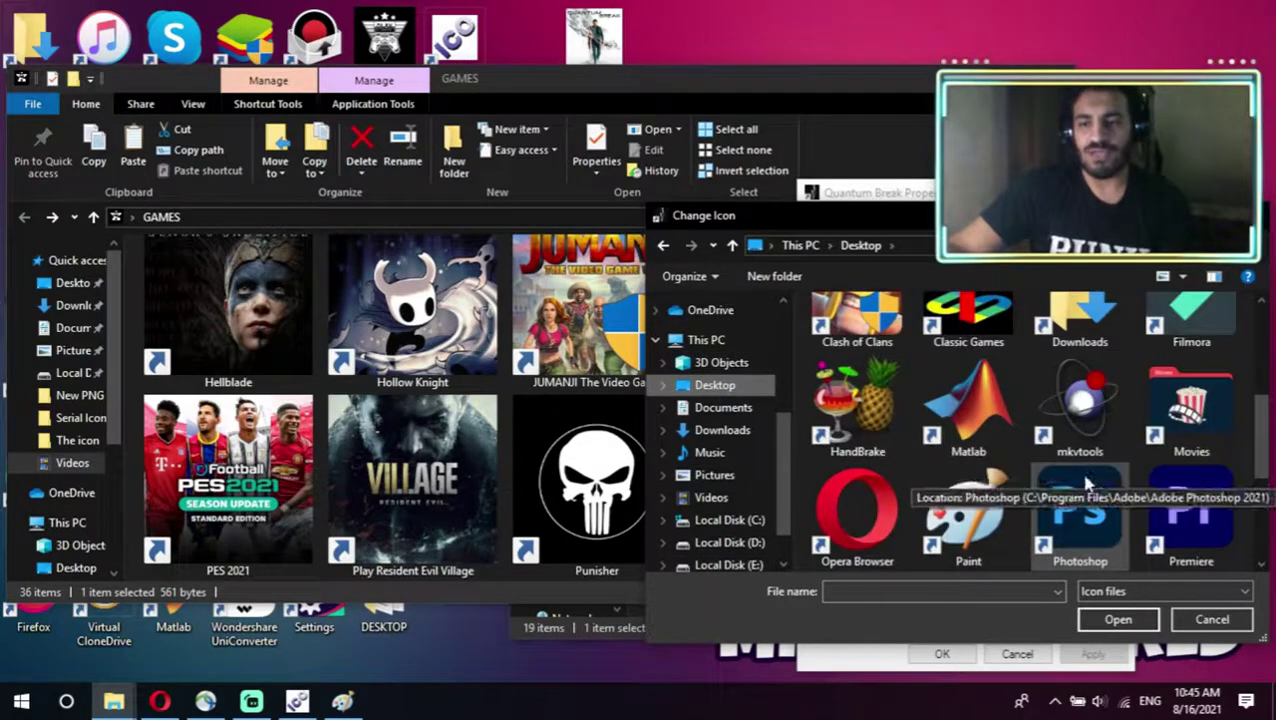
pyautogui.scroll(2, 1070, 461)
pyautogui.scroll(-4, 1070, 461)
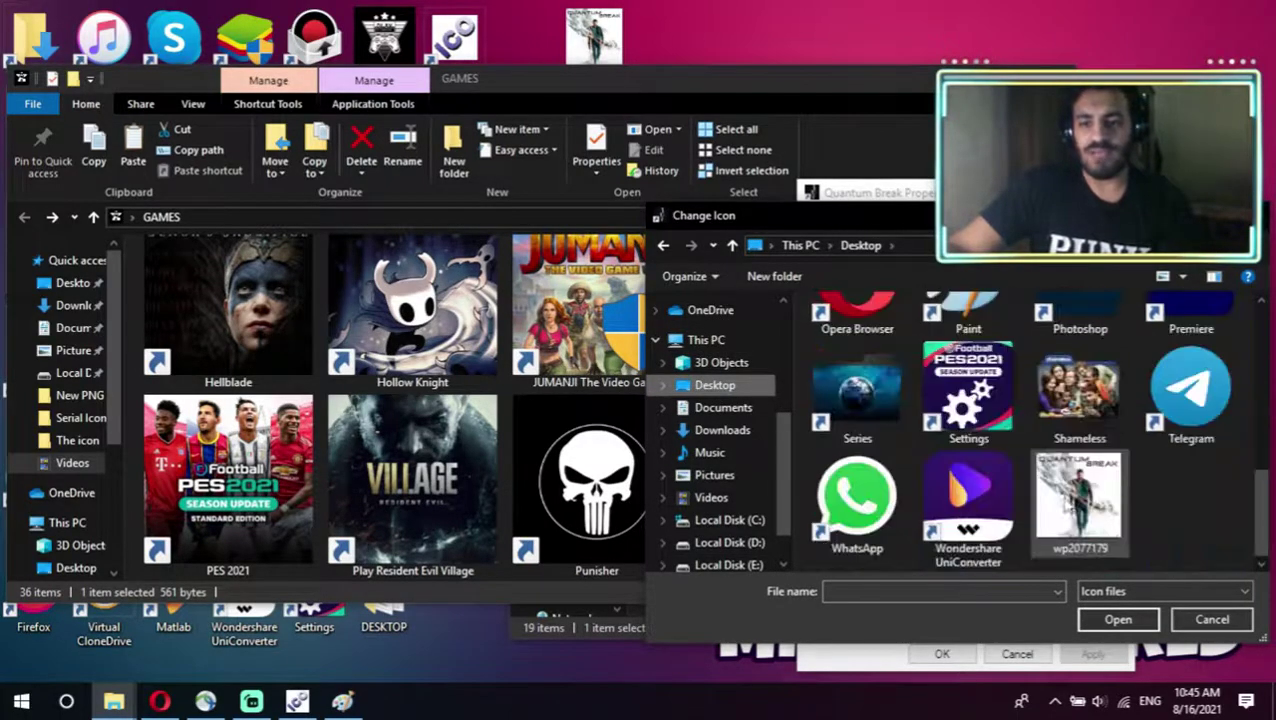
pyautogui.doubleClick(1076, 505)
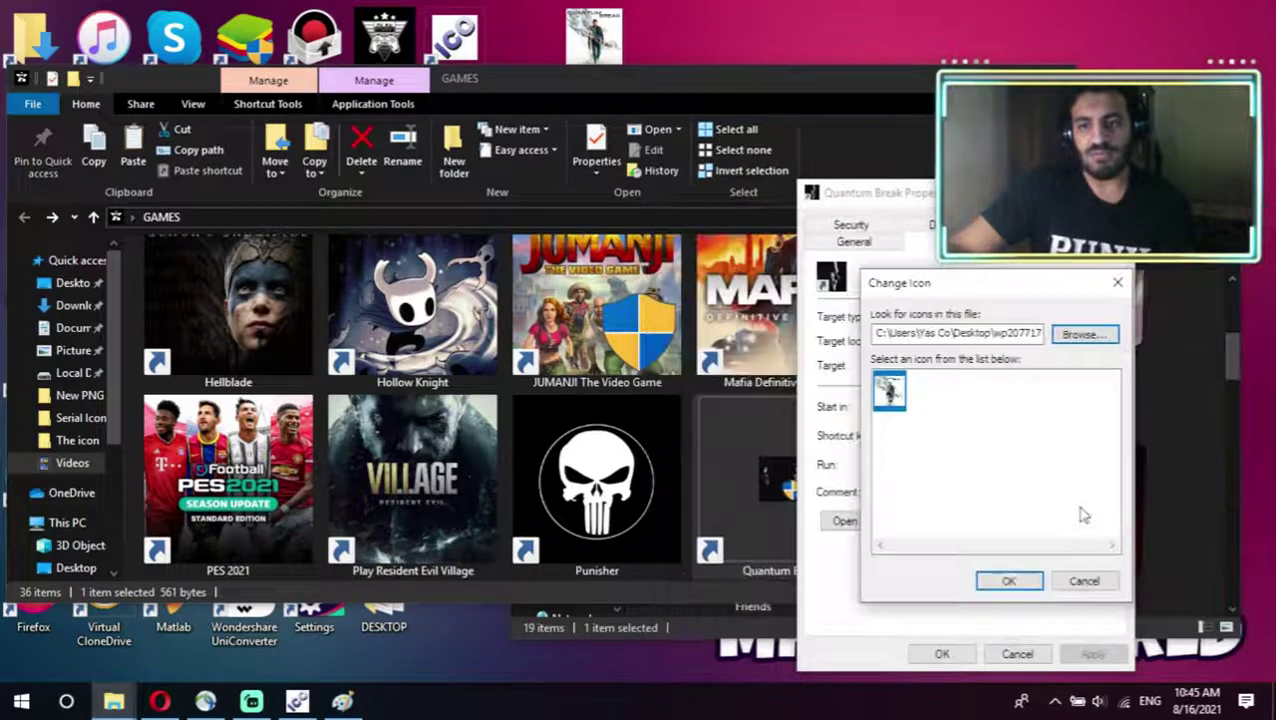
# Apply the chosen icon to the Quantum Break shortcut, granting administrator permission, and close its properties.
pyautogui.click(1002, 581)
pyautogui.click(1092, 653)
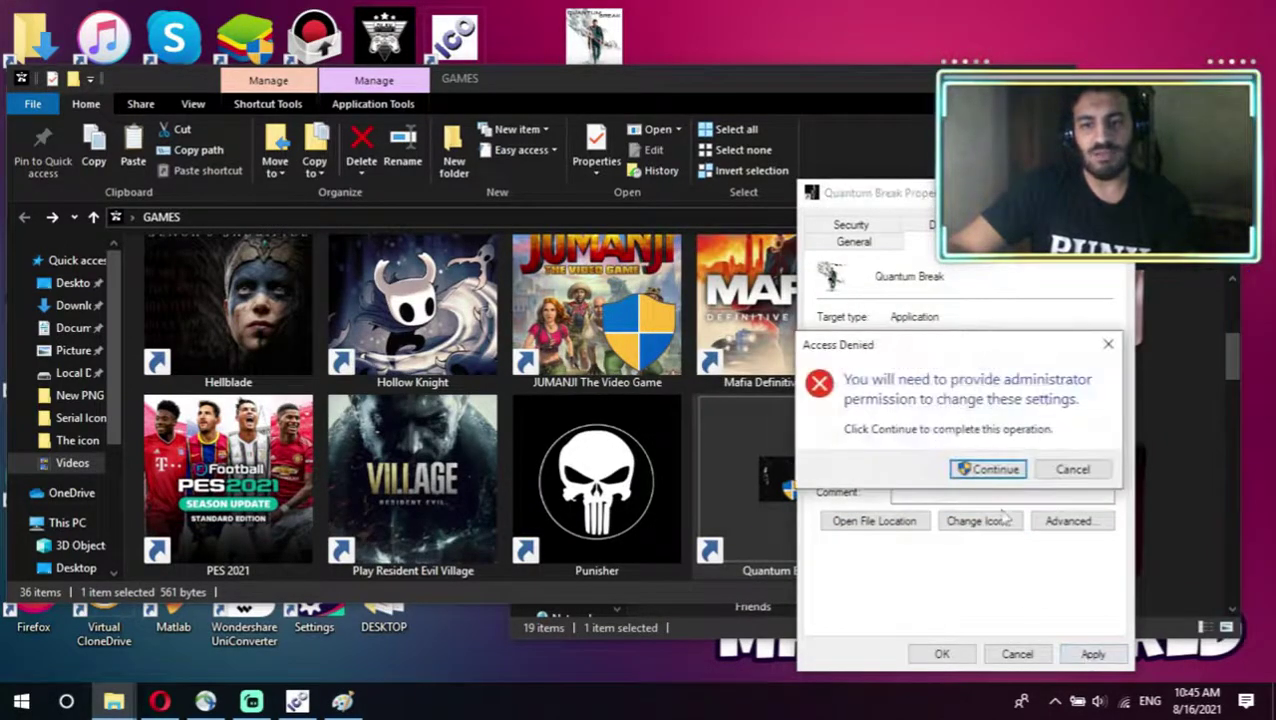
pyautogui.click(990, 469)
pyautogui.click(942, 653)
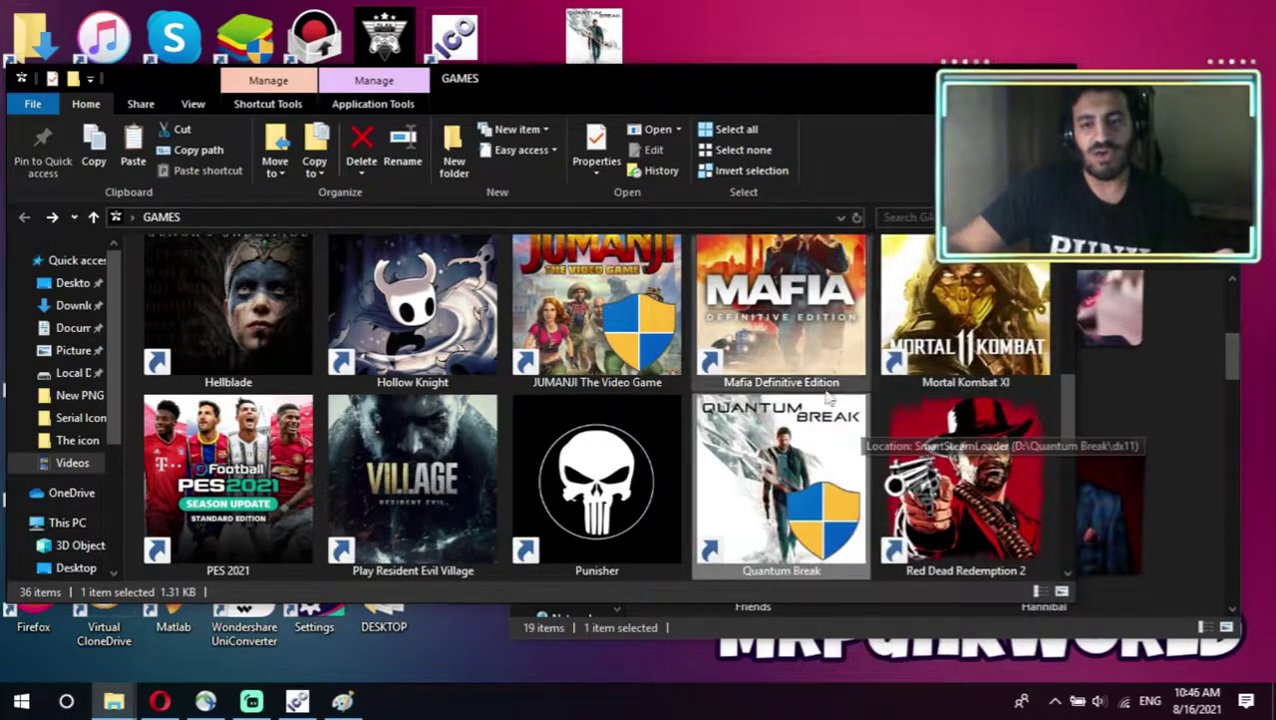
# Maximize the GAMES folder window to review the Quantum Break icon among the other shortcuts, and minimize it.
pyautogui.doubleClick(713, 80)
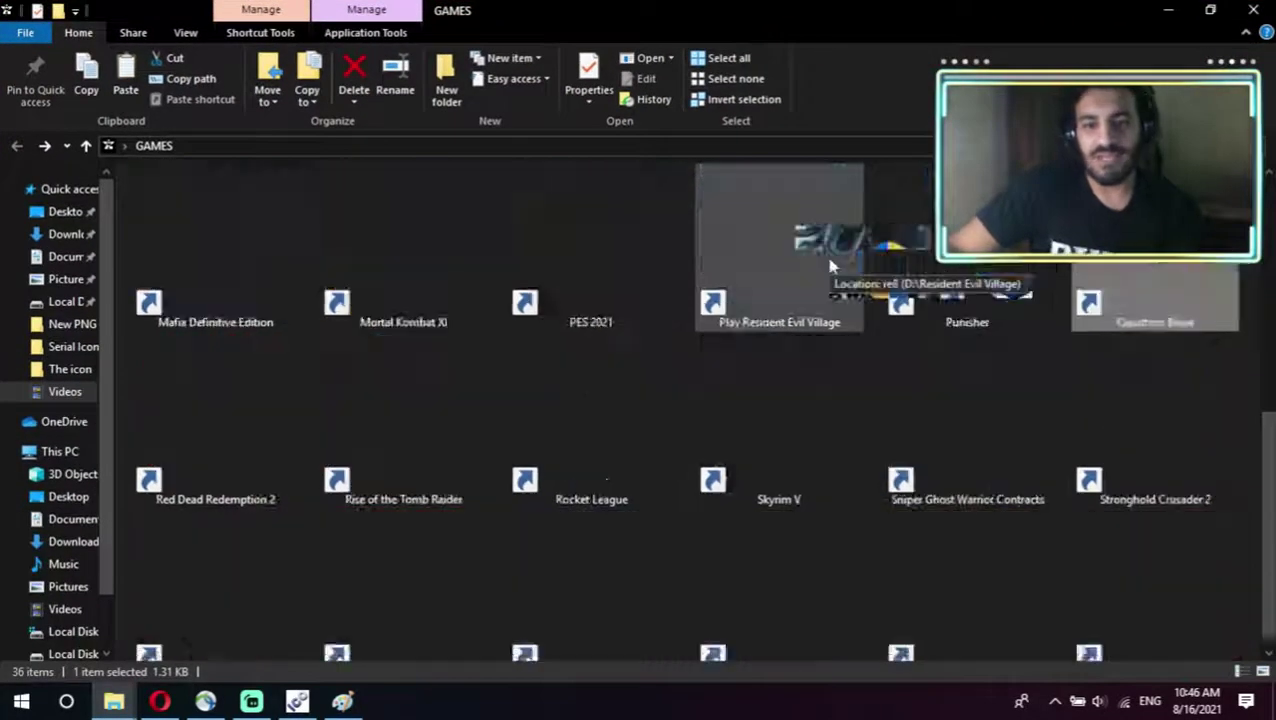
pyautogui.scroll(5, 826, 324)
pyautogui.scroll(-3, 826, 324)
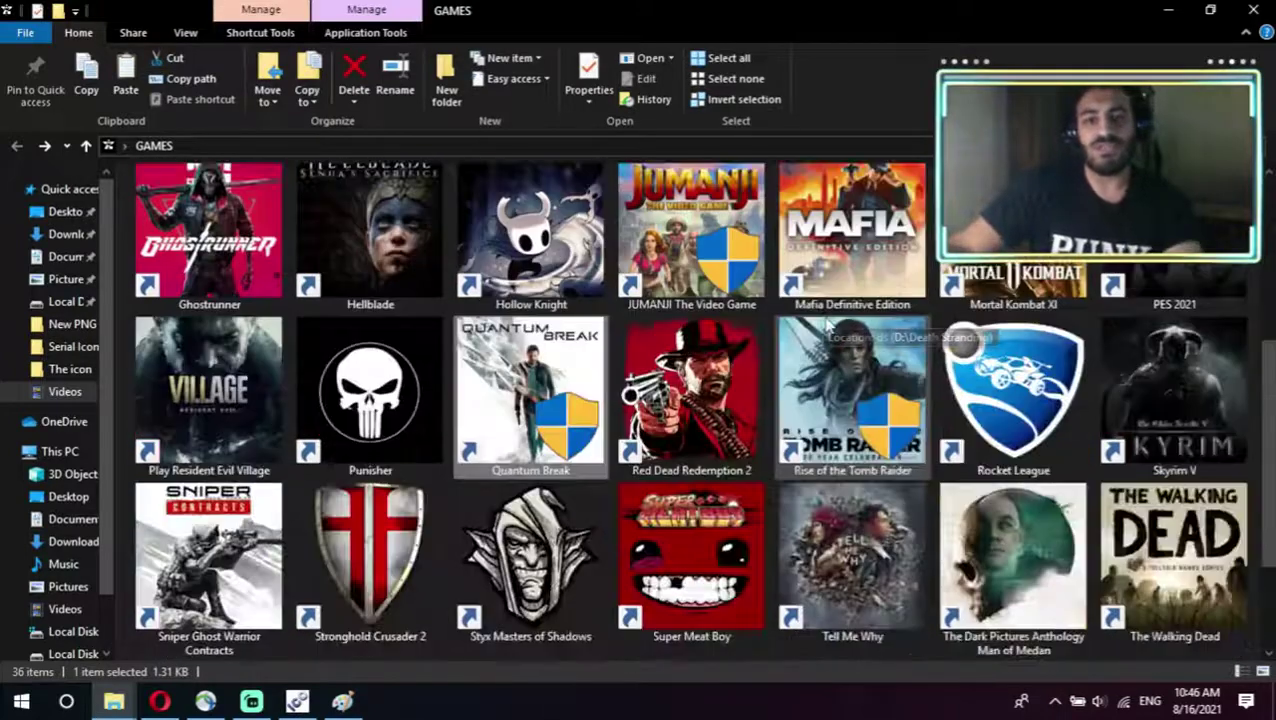
pyautogui.click(1168, 10)
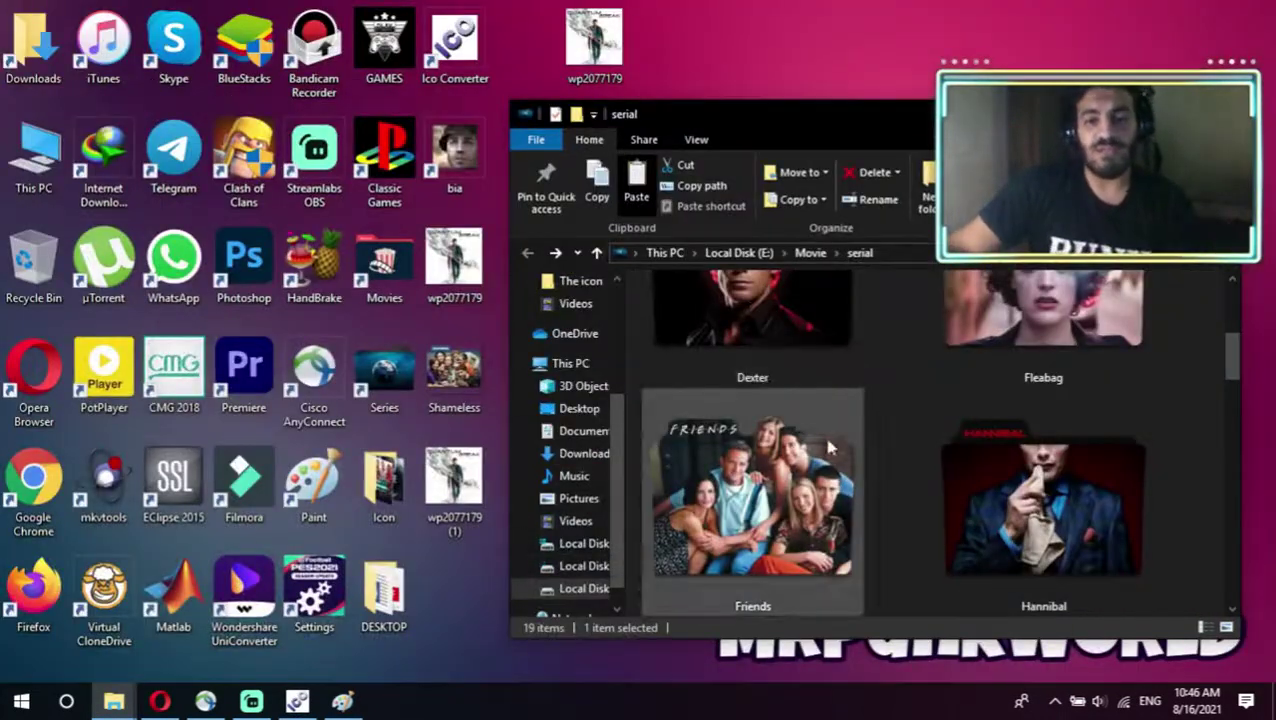
# Open the nested serial folder and browse for a custom icon file in the Shameless folder's customization properties.
pyautogui.scroll(-6, 887, 446)
pyautogui.doubleClick(758, 375)
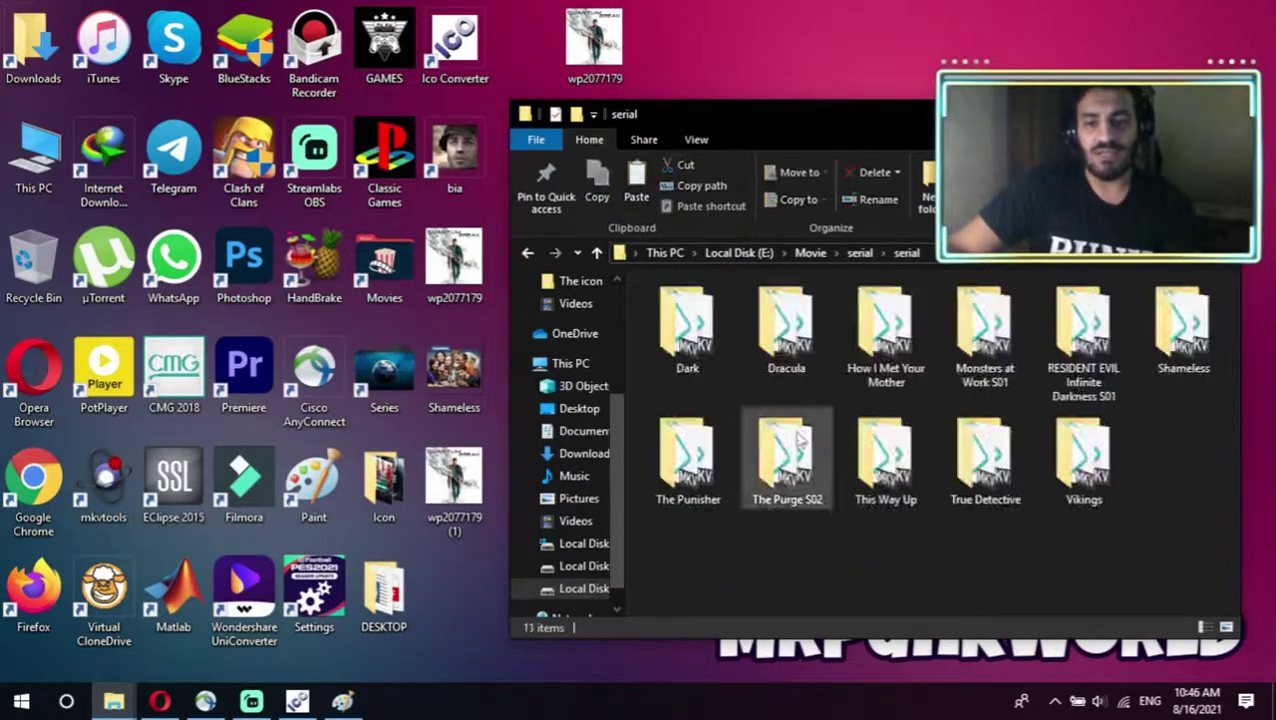
pyautogui.click(1187, 368)
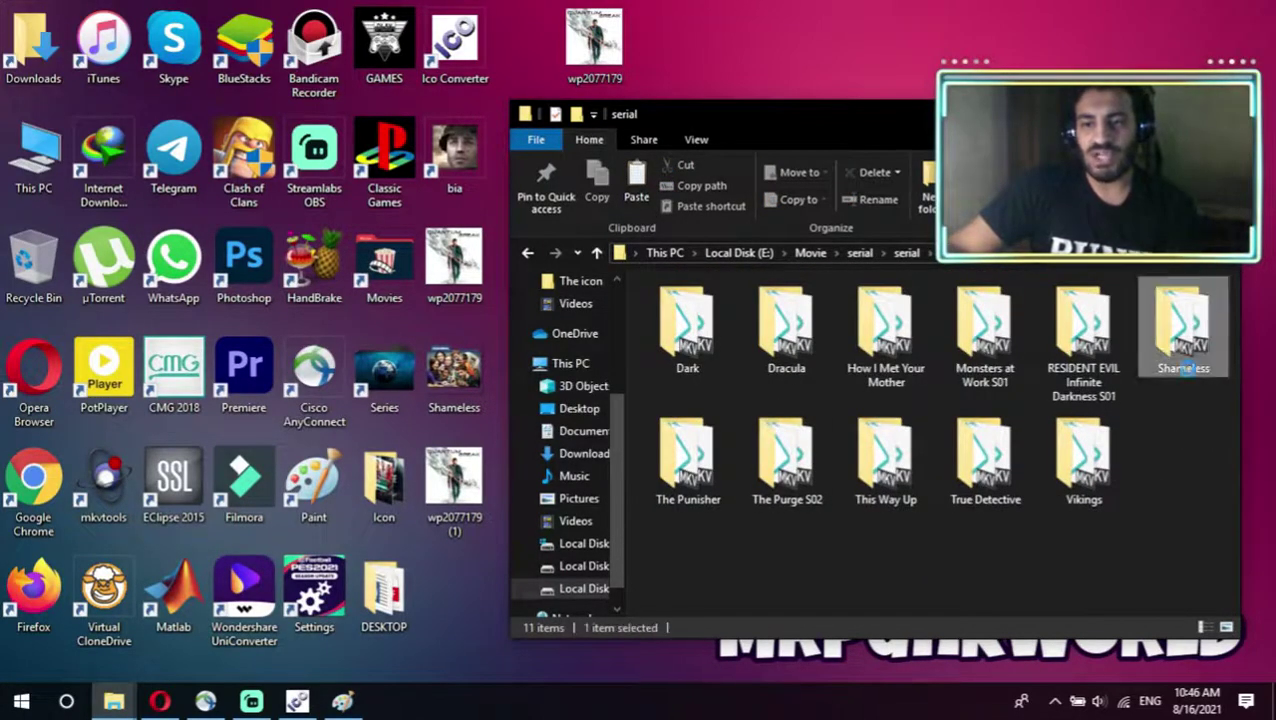
pyautogui.rightClick(1187, 368)
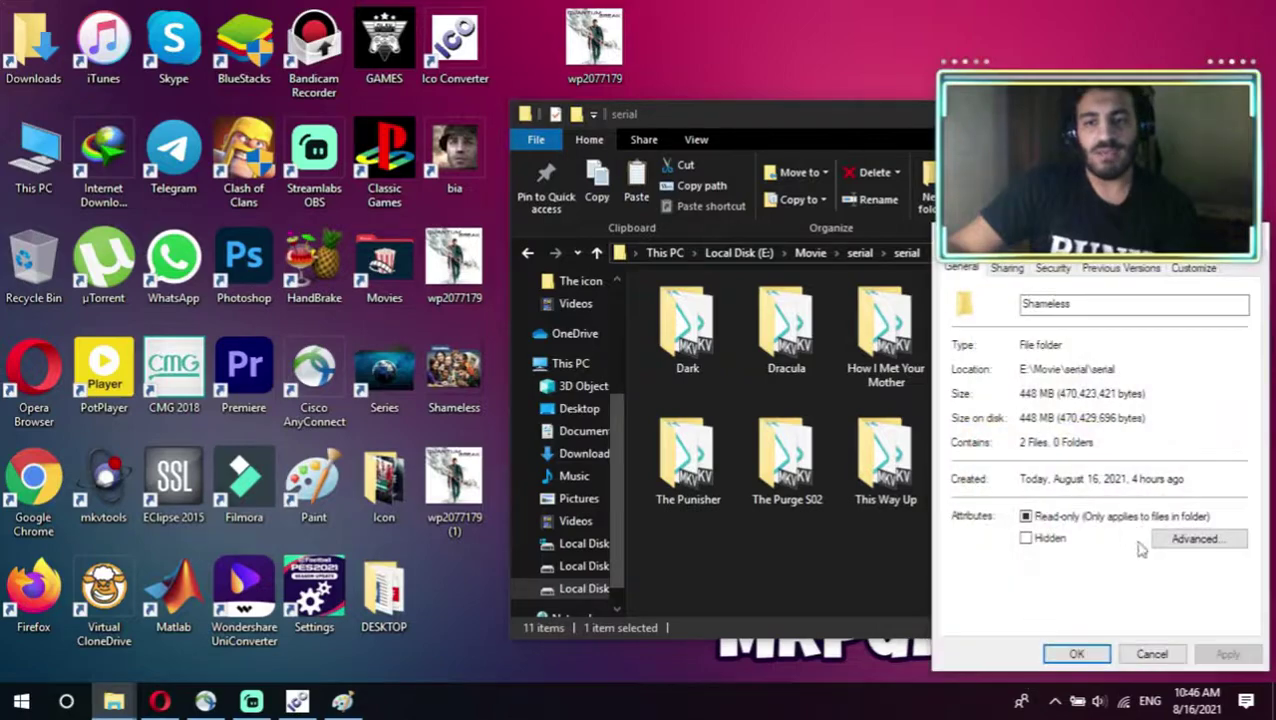
pyautogui.click(1195, 270)
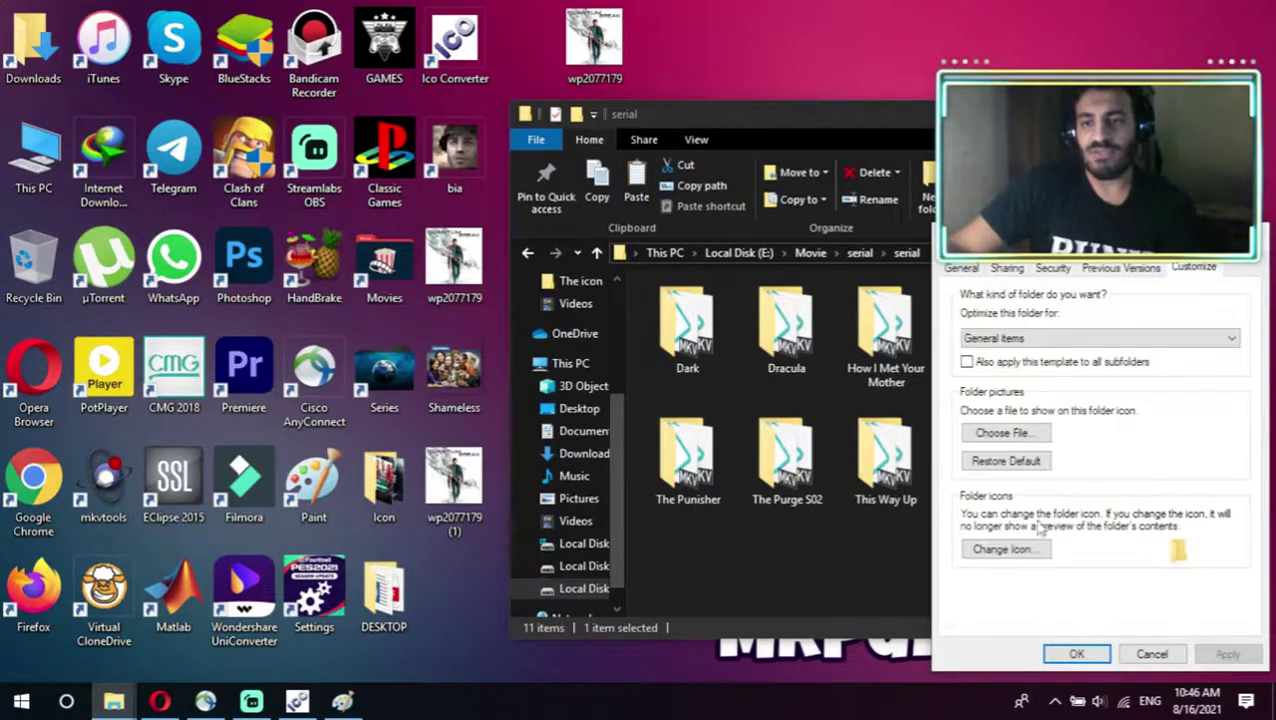
pyautogui.click(1030, 550)
pyautogui.click(1205, 377)
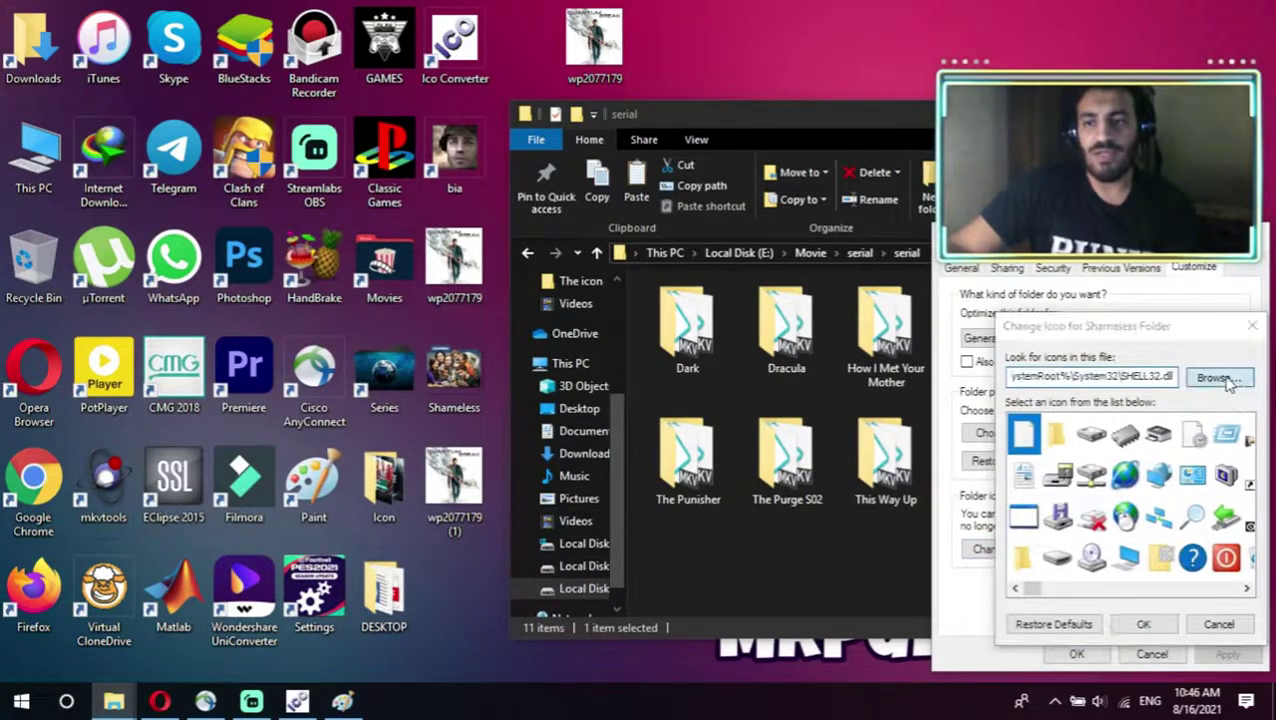
# Assign the Shameless icon file from the Desktop to the Shameless folder, apply it and refresh the folder view.
pyautogui.scroll(-1, 1040, 420)
pyautogui.scroll(-4, 1047, 430)
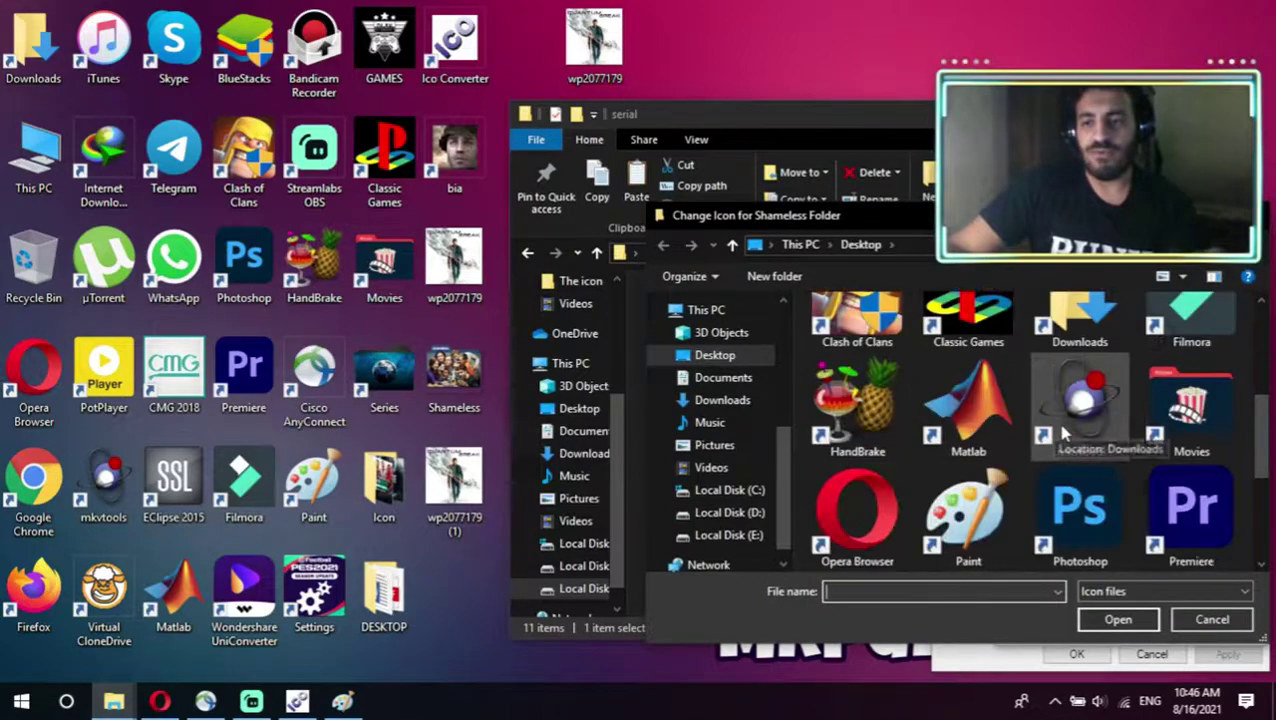
pyautogui.scroll(-1, 1058, 452)
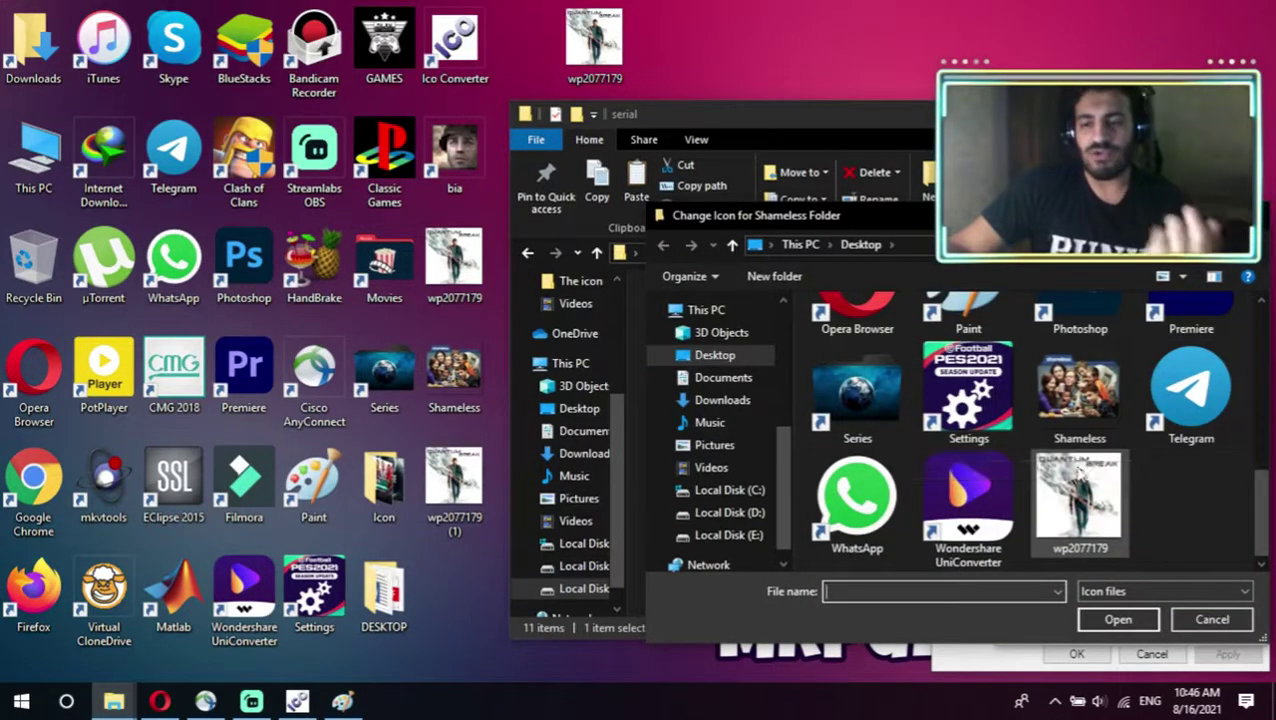
pyautogui.click(1072, 440)
pyautogui.click(1118, 619)
pyautogui.click(1143, 624)
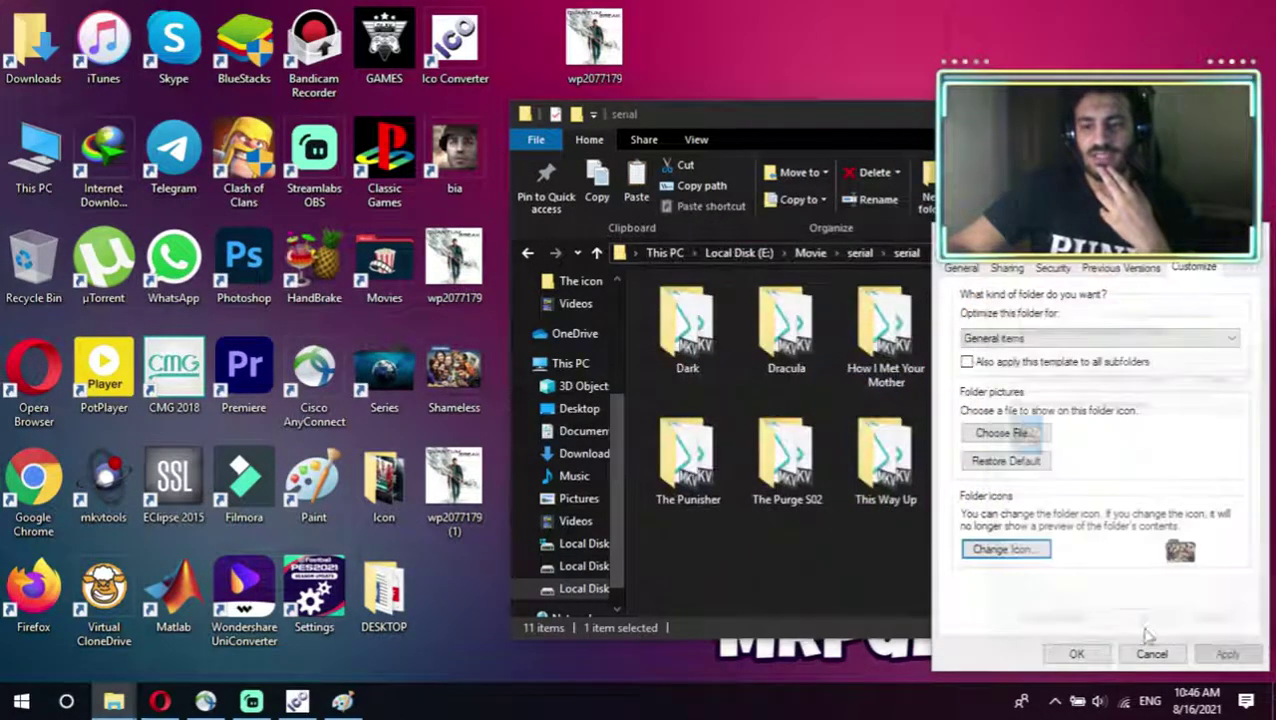
pyautogui.click(1076, 653)
pyautogui.rightClick(1054, 464)
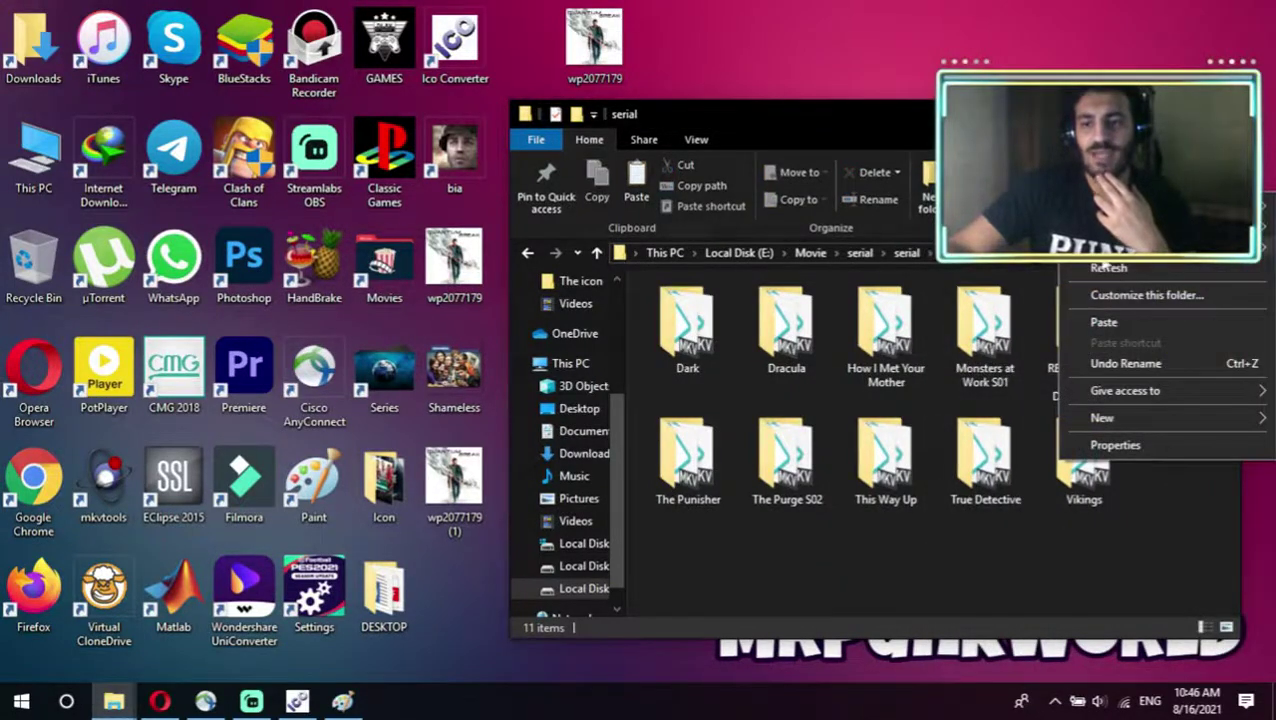
pyautogui.click(1075, 268)
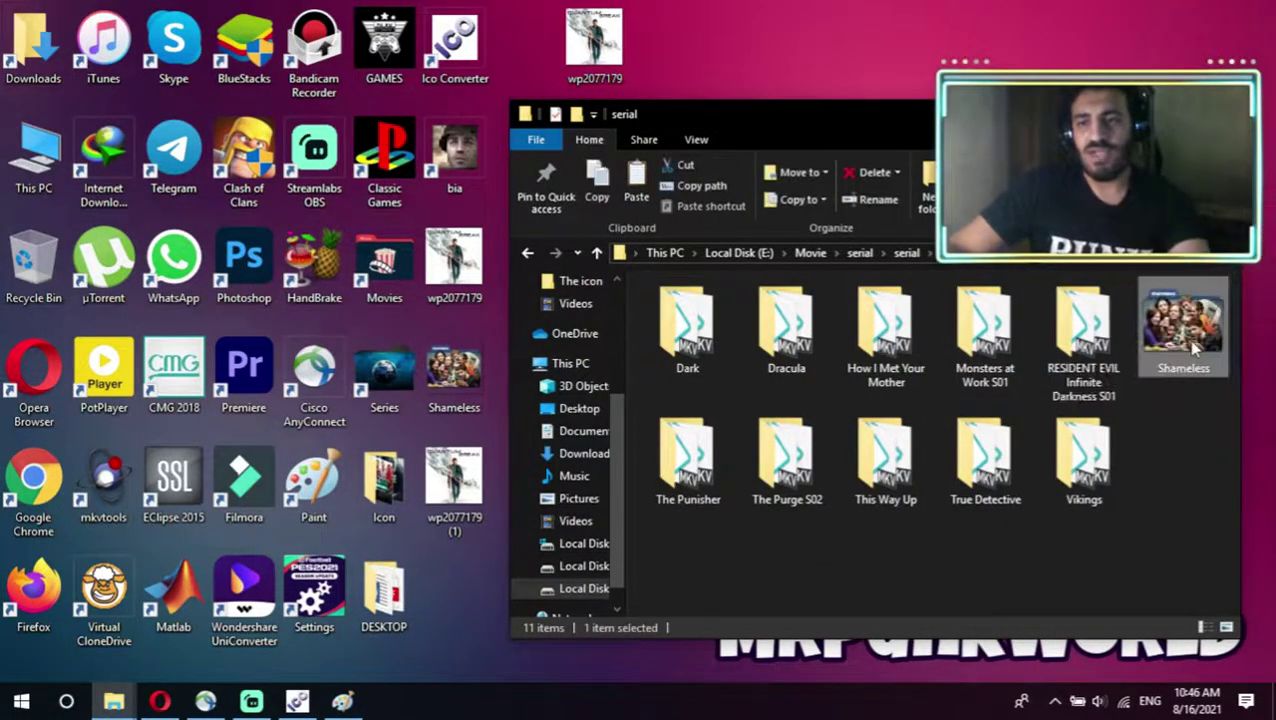
# Move the Shameless folder up into the main serial folder and review it among the other custom folder icons in a maximized window.
pyautogui.hotkey('alt', 'Left')
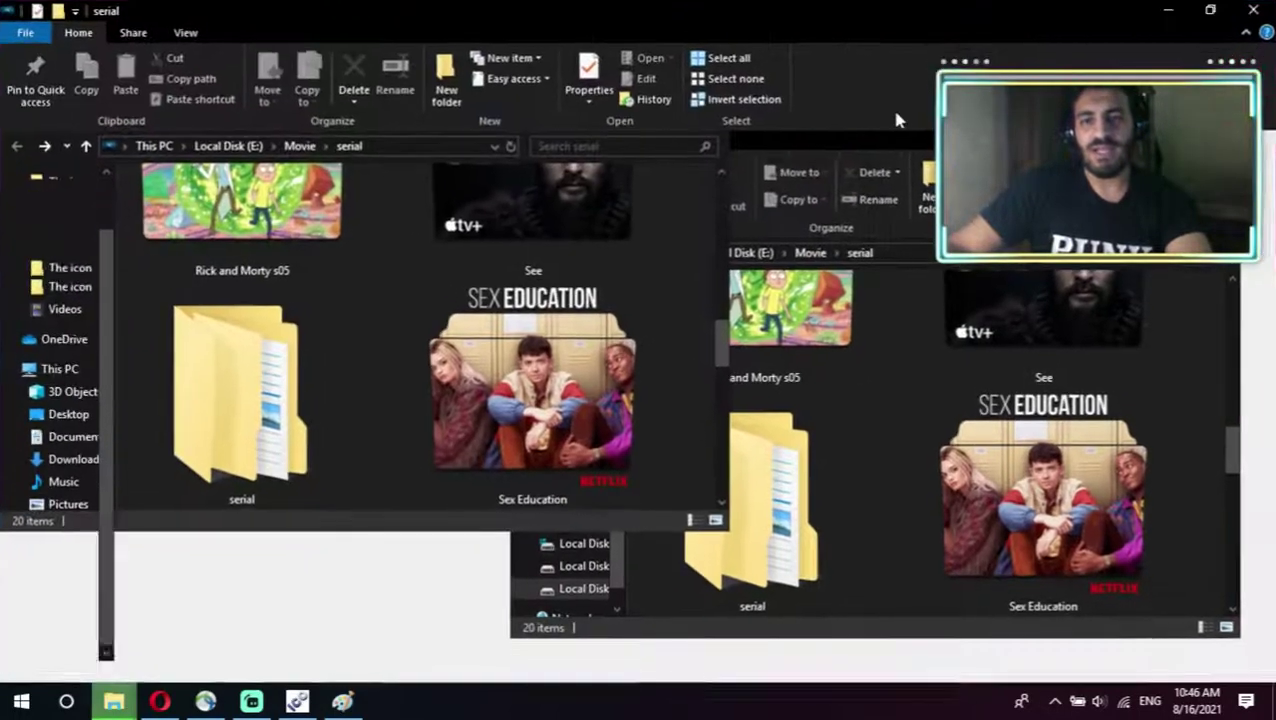
pyautogui.click(735, 393)
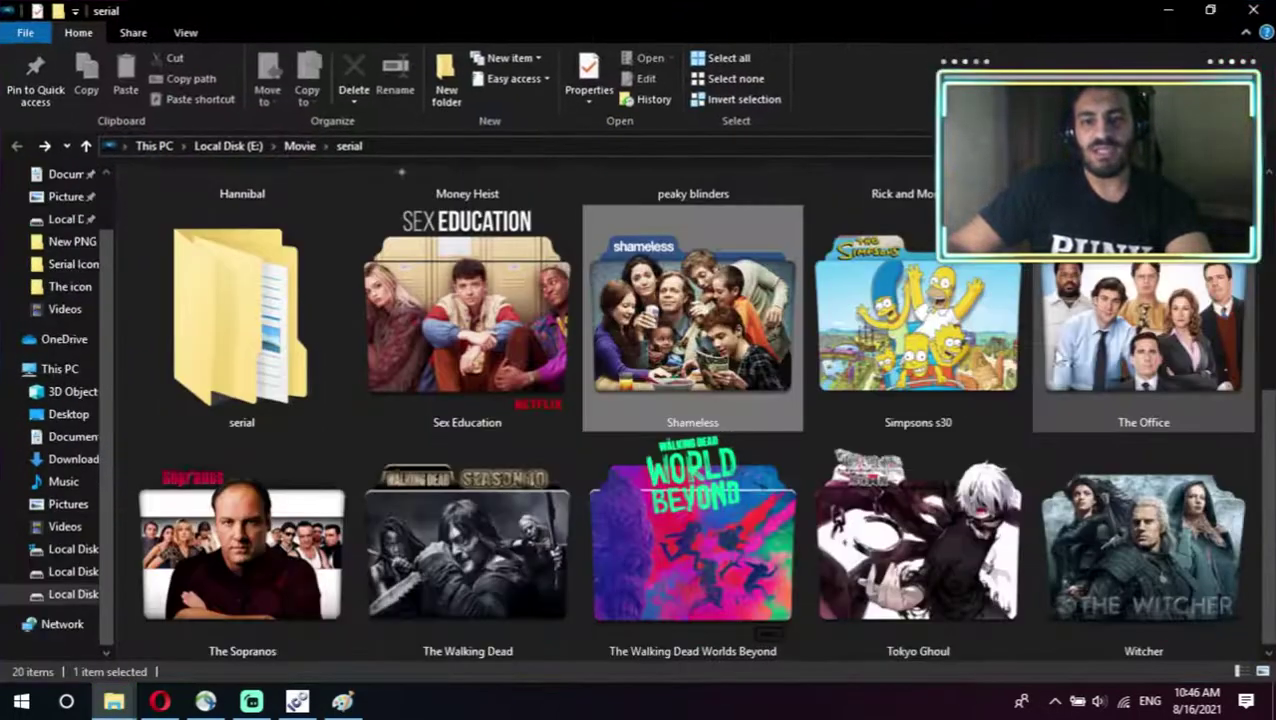
pyautogui.click(808, 432)
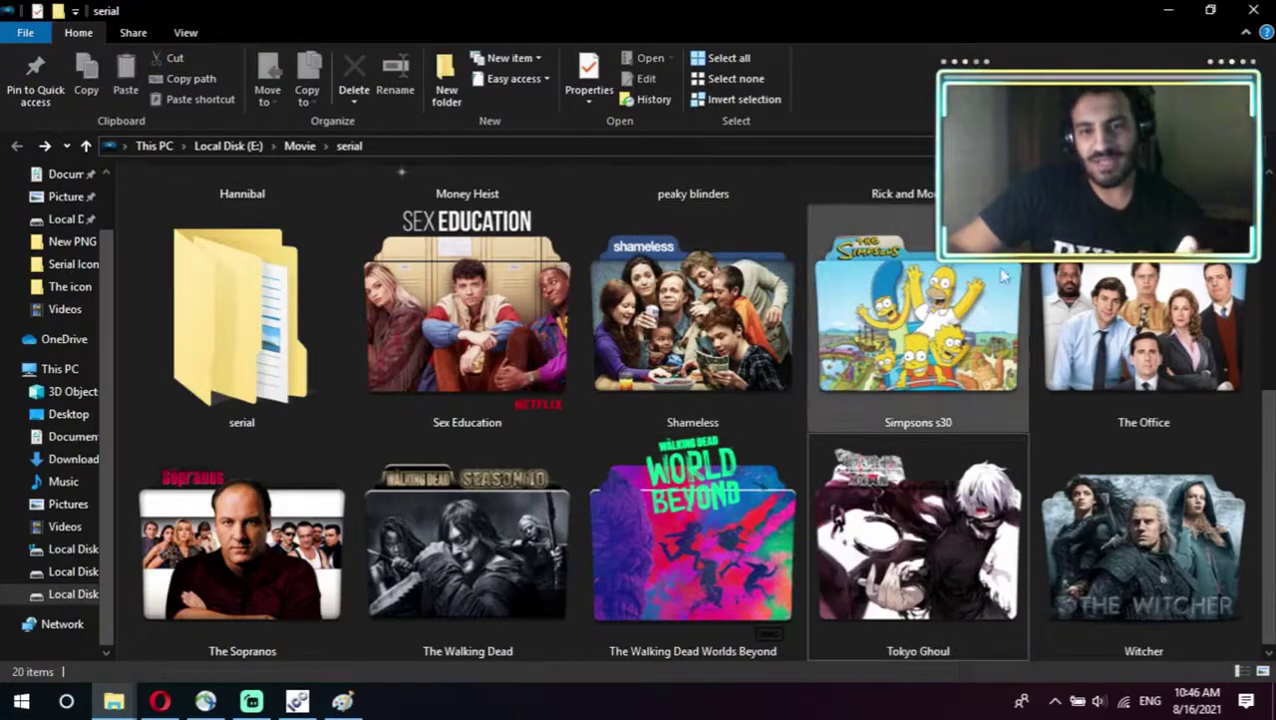
pyautogui.keyDown('ctrl'); pyautogui.scroll(2, 917, 381); pyautogui.keyUp('ctrl')
pyautogui.scroll(-2, 945, 428)
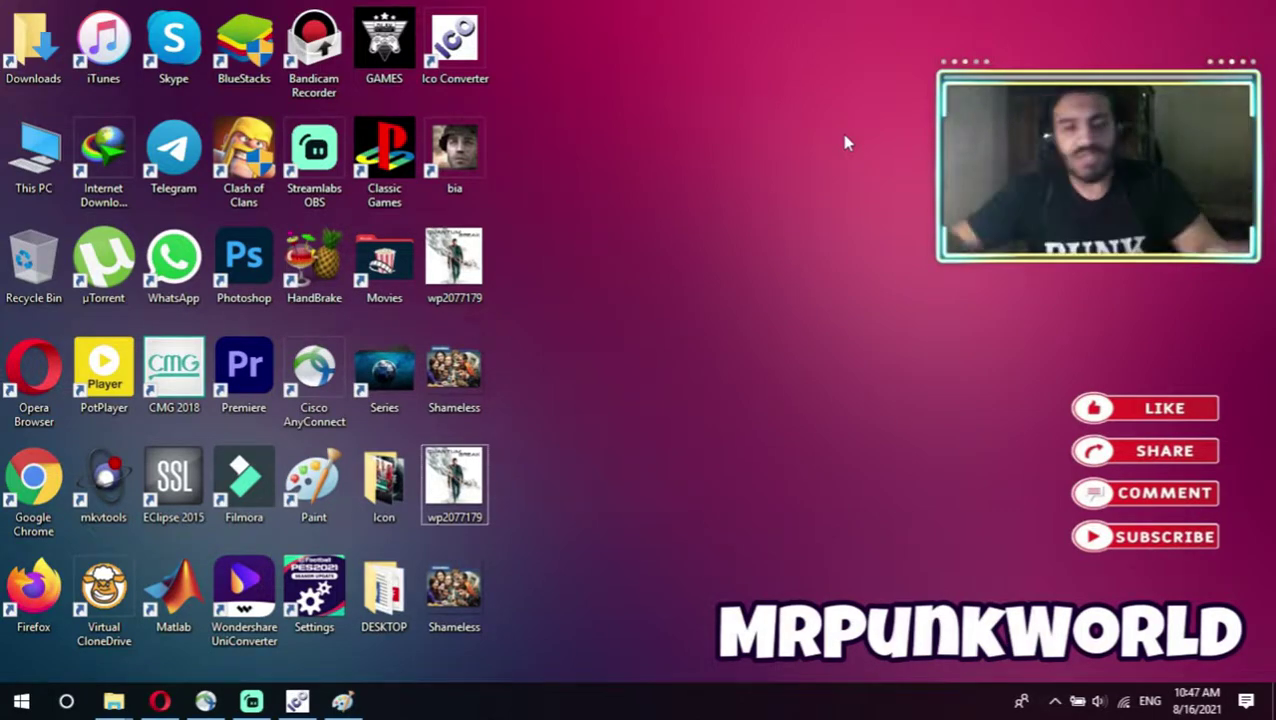
# Switch to the Opera browser and revisit the image results for the Quantum Break icon and the Shameless folder icon.
pyautogui.click(160, 700)
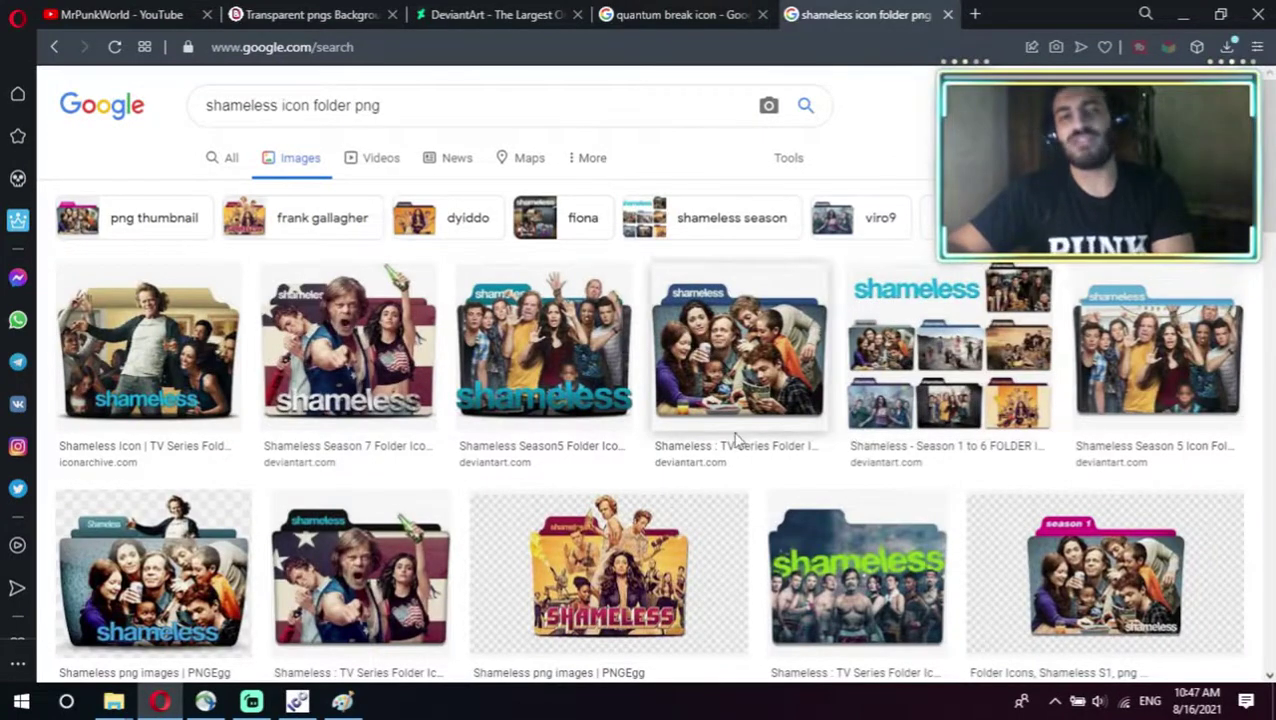
pyautogui.click(703, 12)
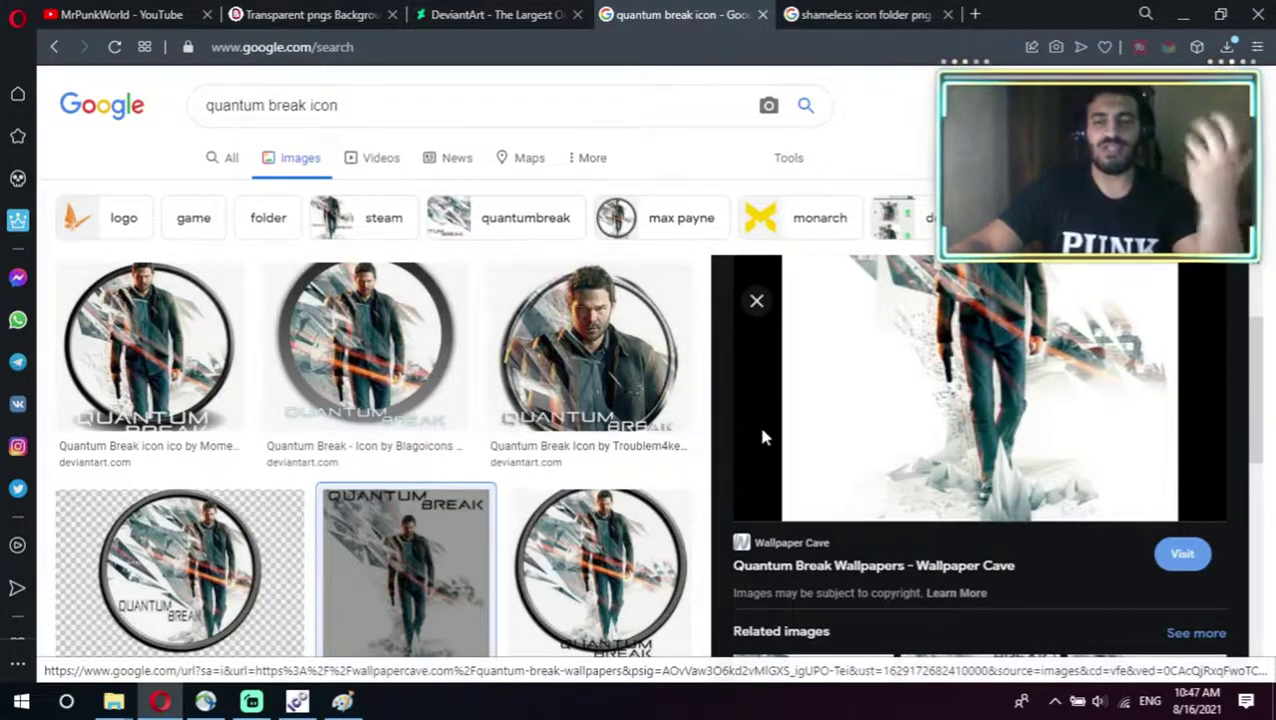
pyautogui.scroll(2, 763, 436)
pyautogui.scroll(-2, 1058, 553)
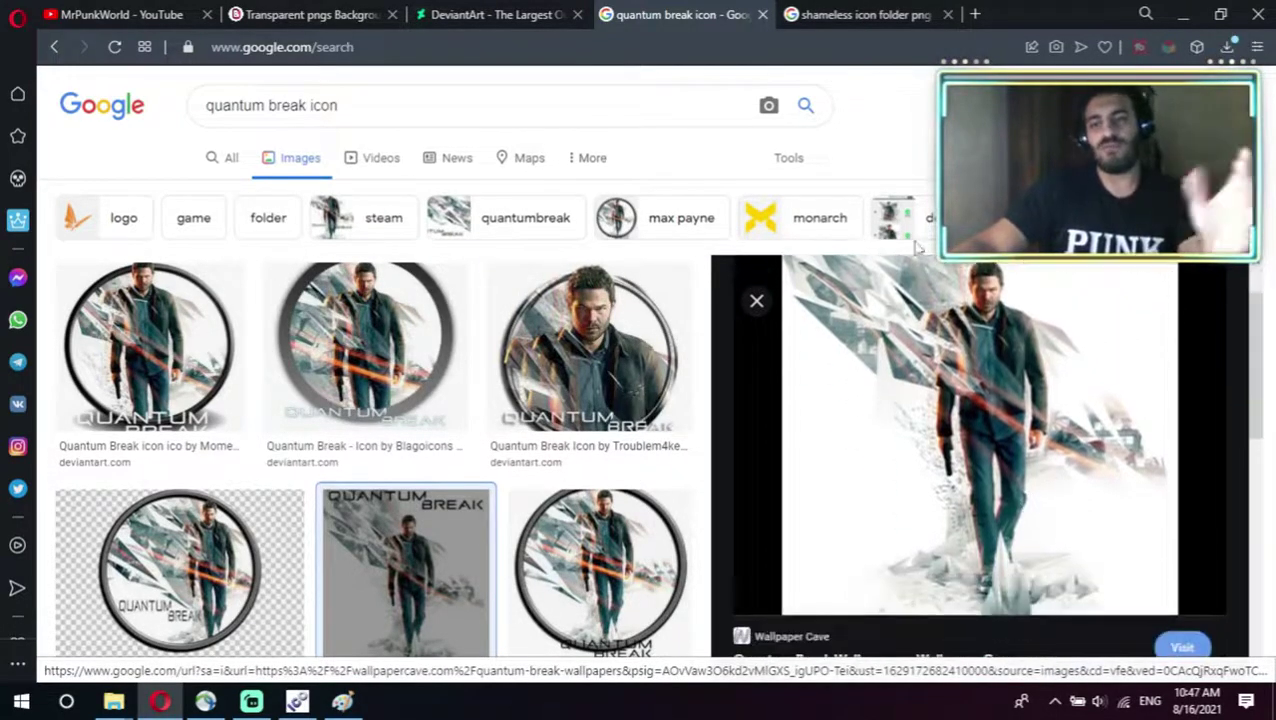
pyautogui.click(895, 12)
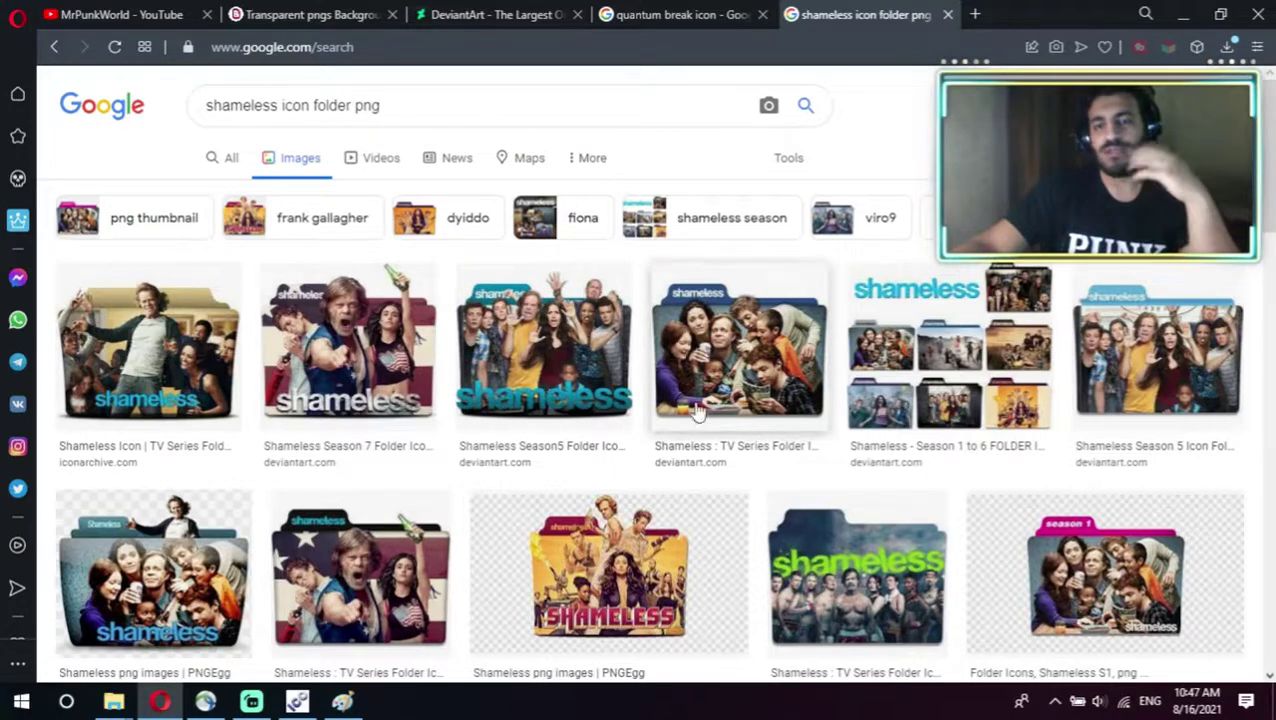
# Look through more of the Shameless folder icon image results.
pyautogui.scroll(-2, 950, 425)
pyautogui.scroll(-3, 1000, 428)
pyautogui.scroll(-1, 1150, 430)
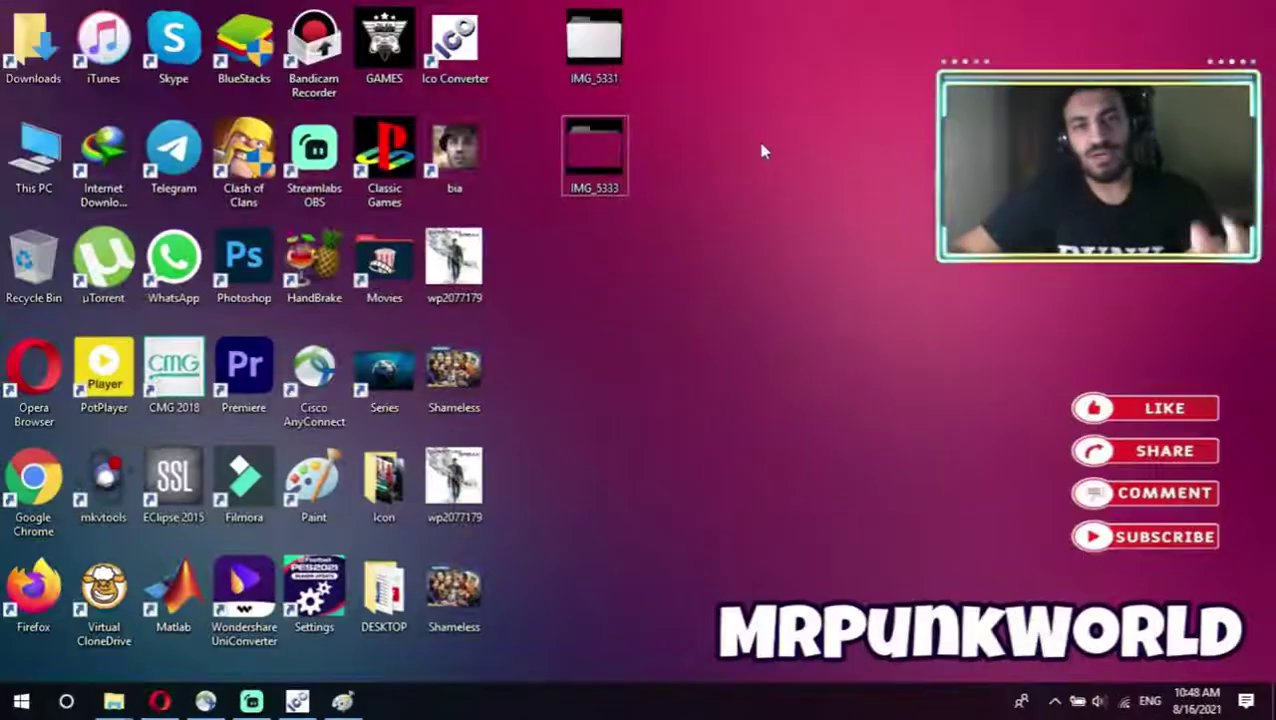
# View the two blank folder template images IMG_5331 and IMG_5333 from the desktop and close the photo viewer.
pyautogui.moveTo(745, 67); pyautogui.dragTo(604, 280)
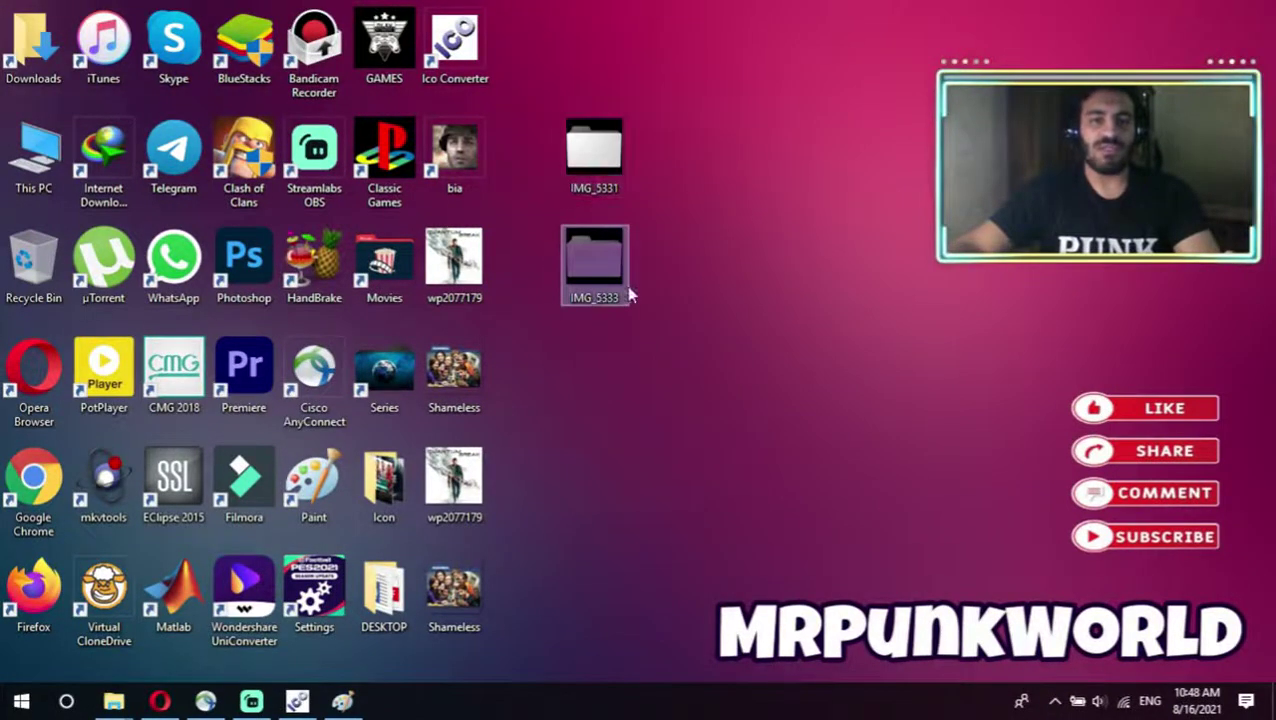
pyautogui.moveTo(706, 82); pyautogui.dragTo(595, 265)
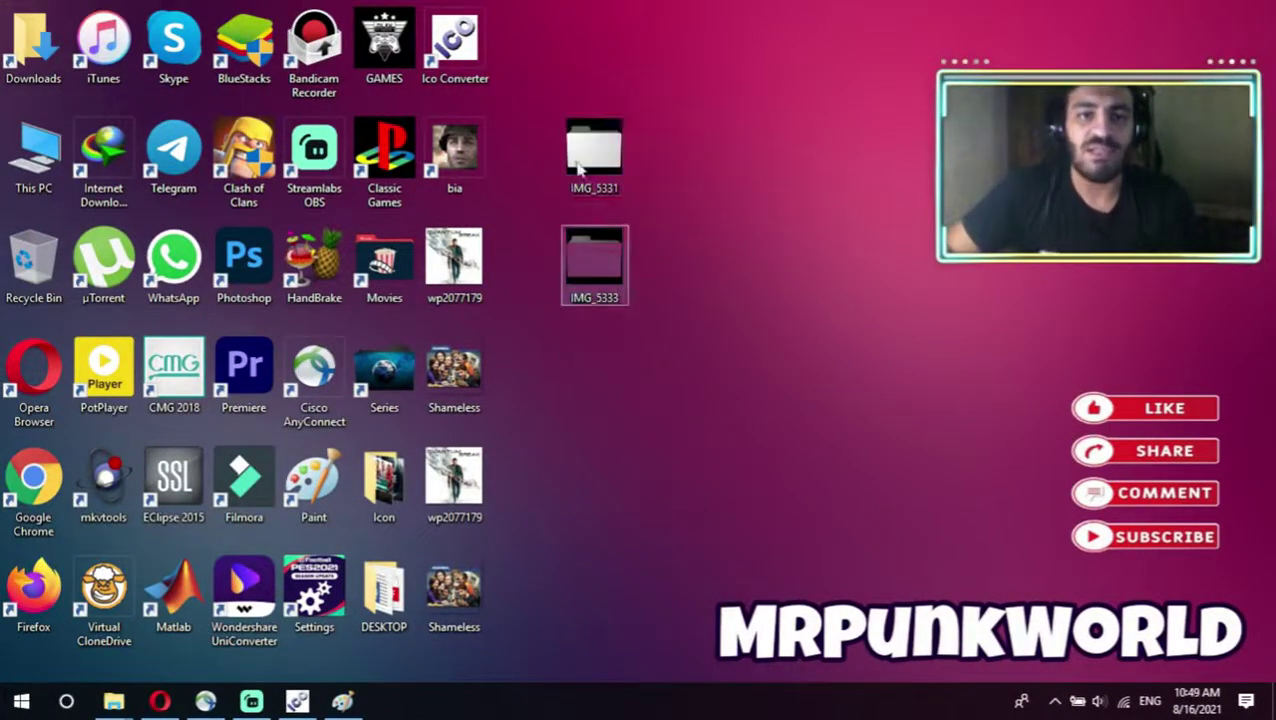
pyautogui.click(585, 143)
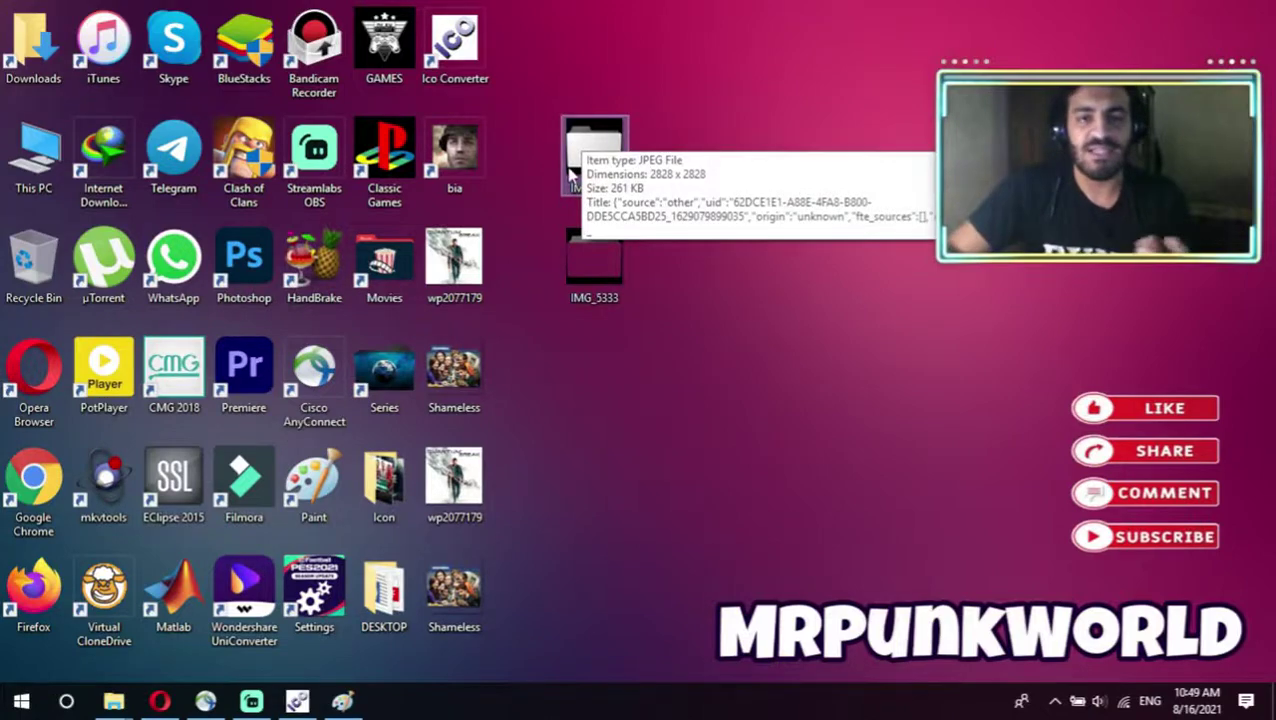
pyautogui.doubleClick(573, 175)
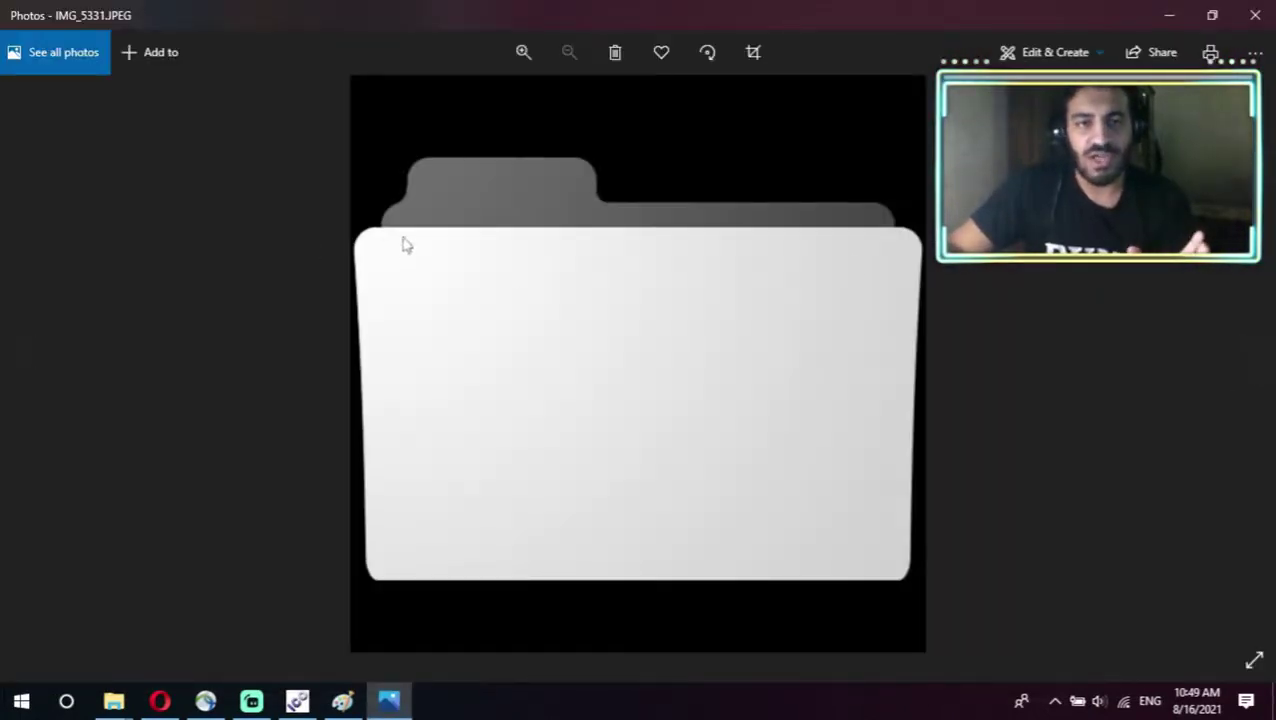
pyautogui.click(1252, 356)
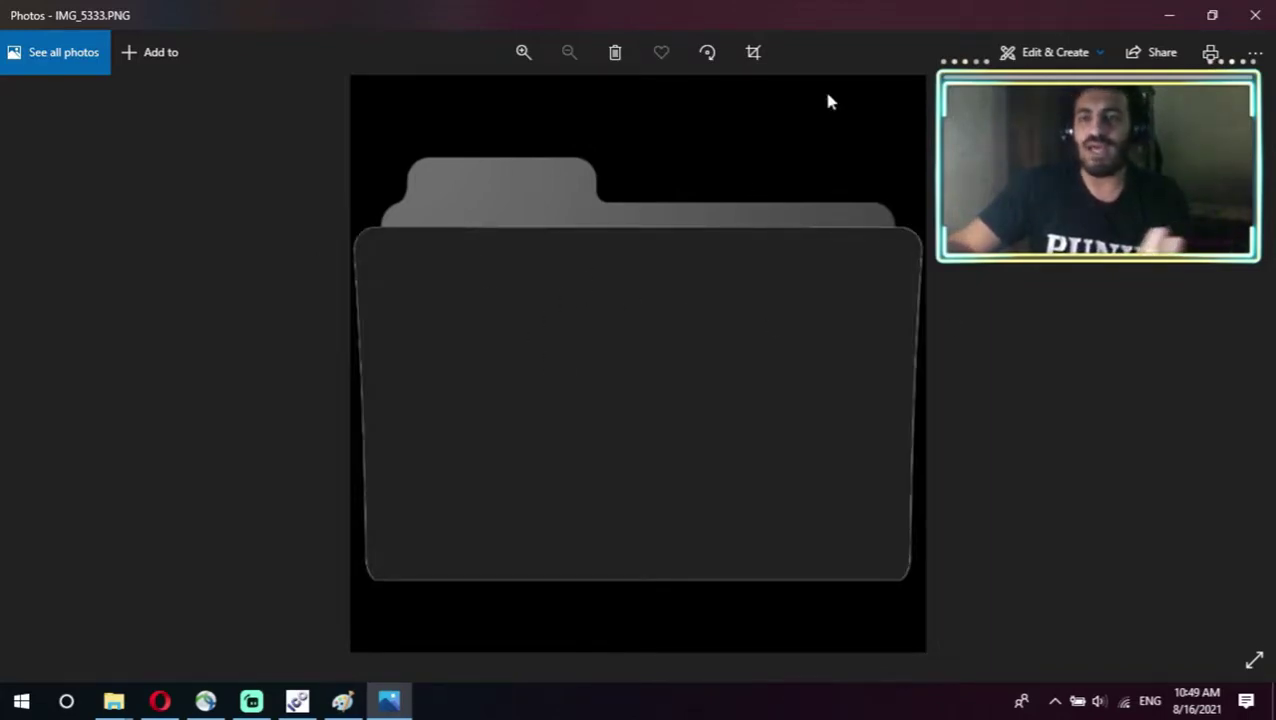
pyautogui.click(1252, 13)
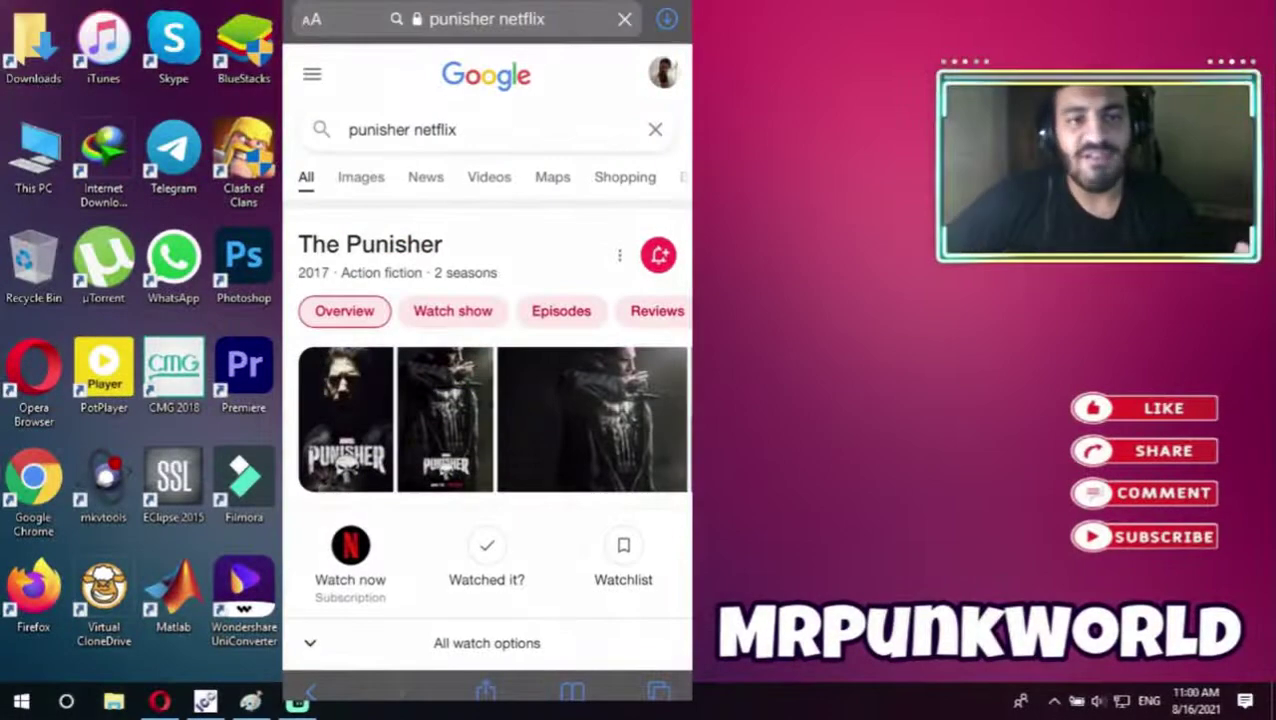
# Open the wide Punisher Netflix artwork on the phone, search for "punisher netflix logo png" and open the first logo image.
pyautogui.click(592, 419)
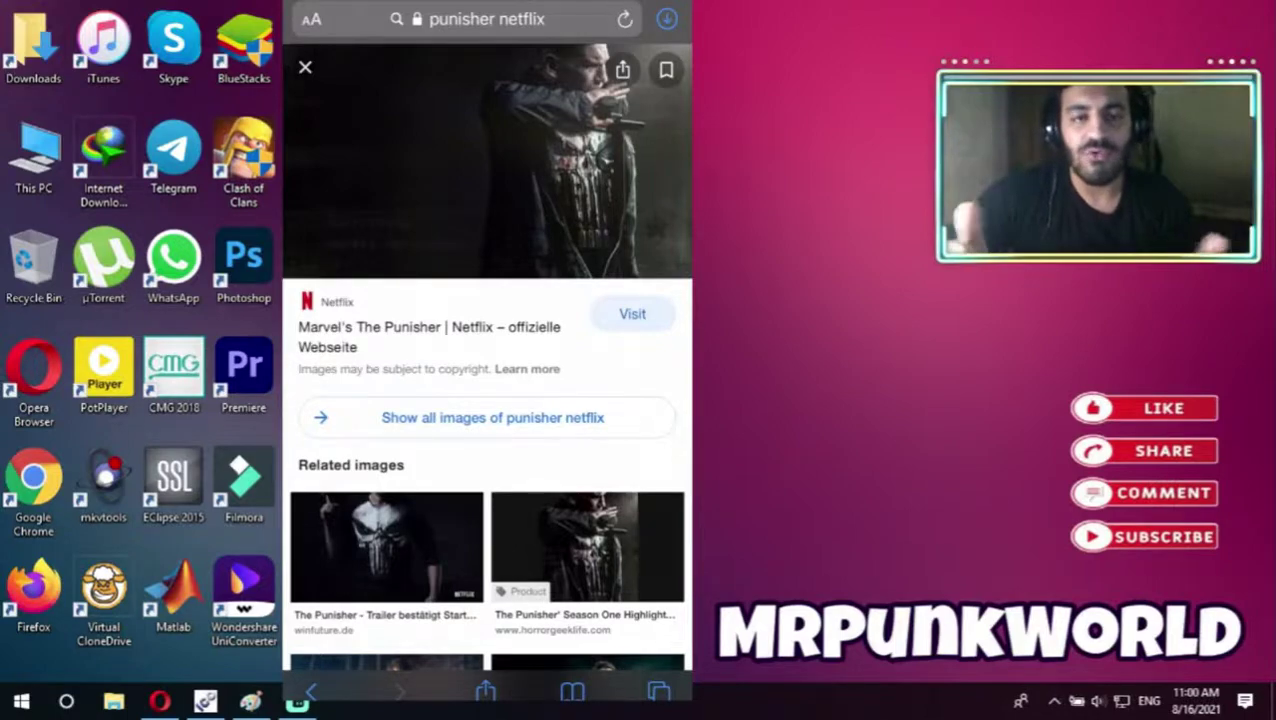
pyautogui.click(486, 19)
pyautogui.click(396, 60)
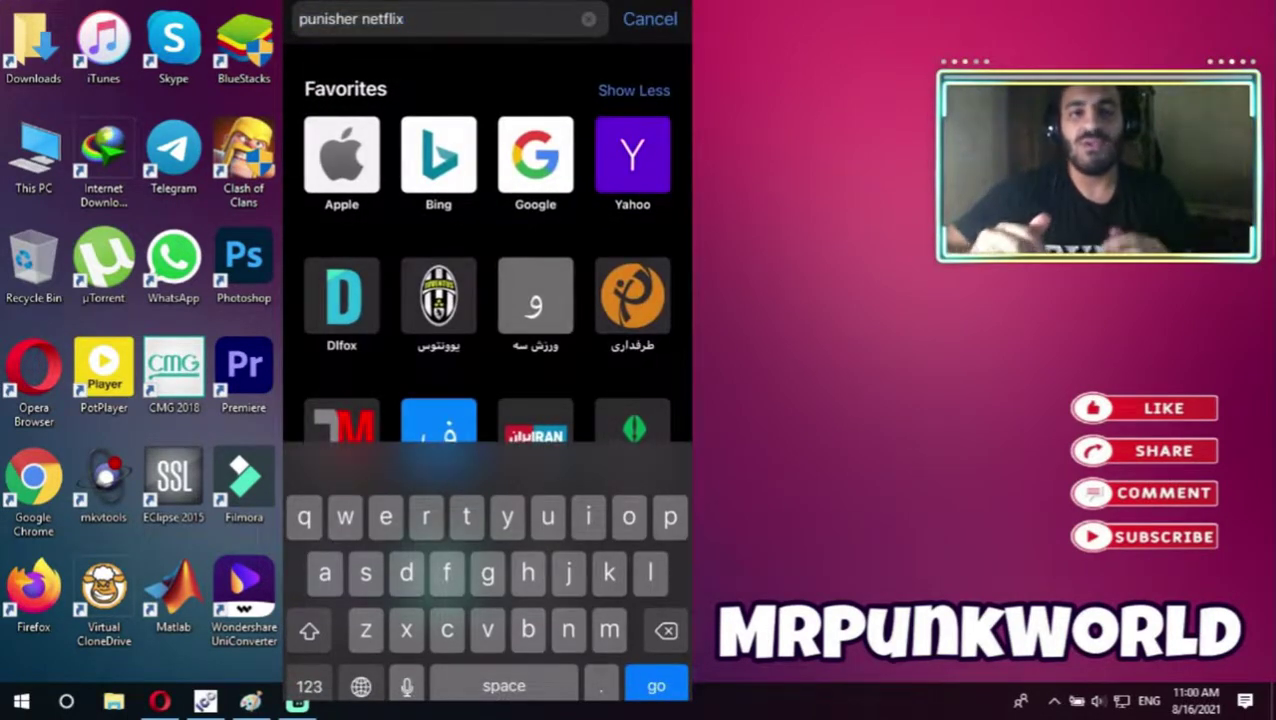
pyautogui.write('logo png')
pyautogui.press('Return')
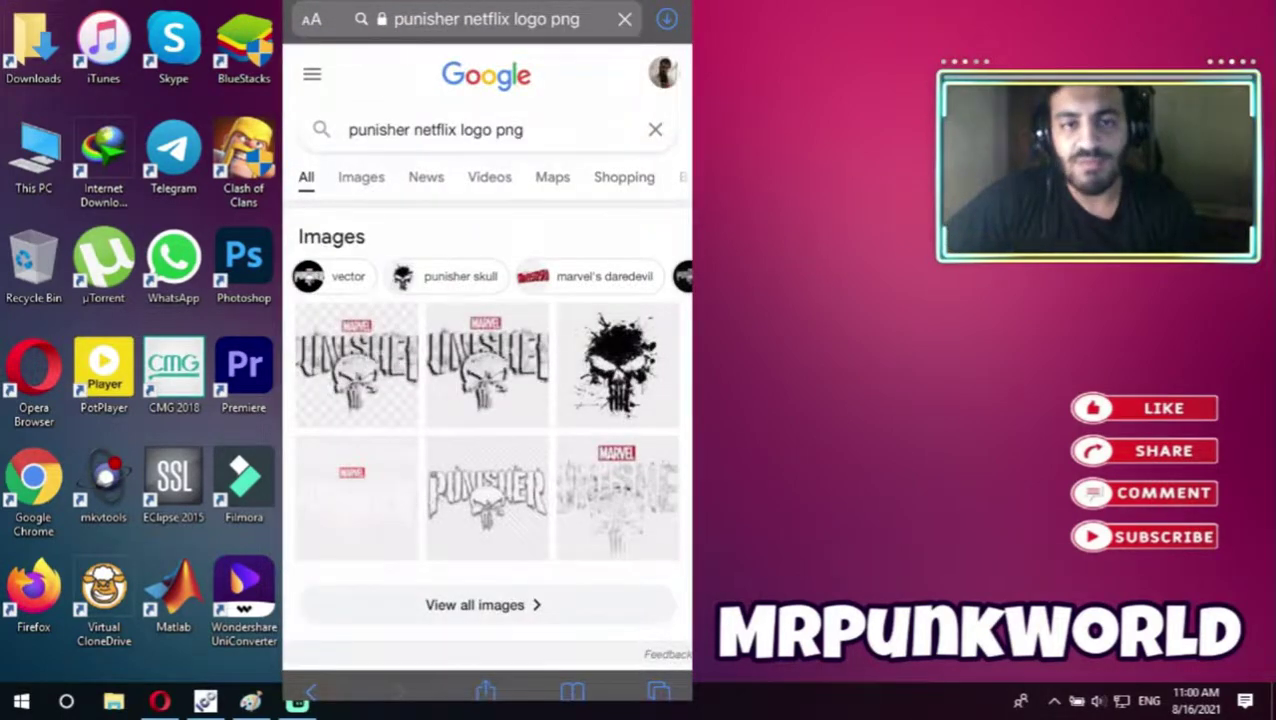
pyautogui.click(356, 365)
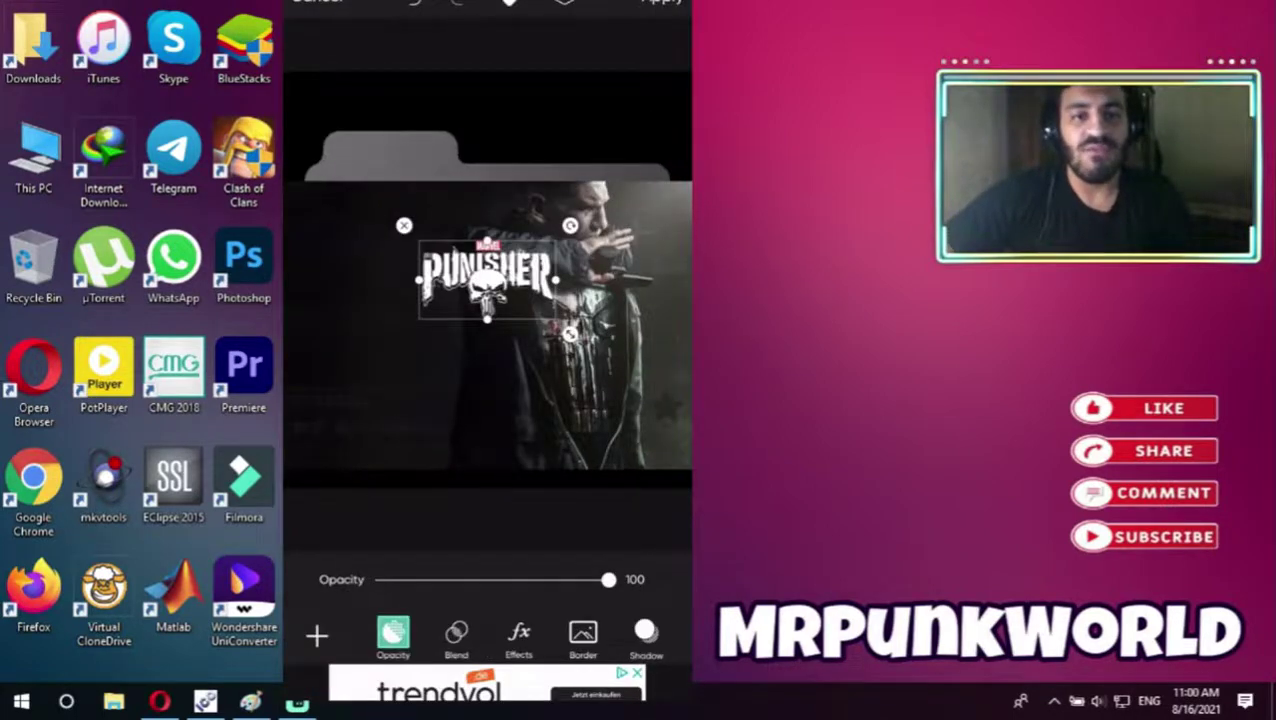
# Enlarge the white Punisher logo beside the figure on the folder artwork and deselect it.
pyautogui.scroll(-2, 487, 310)
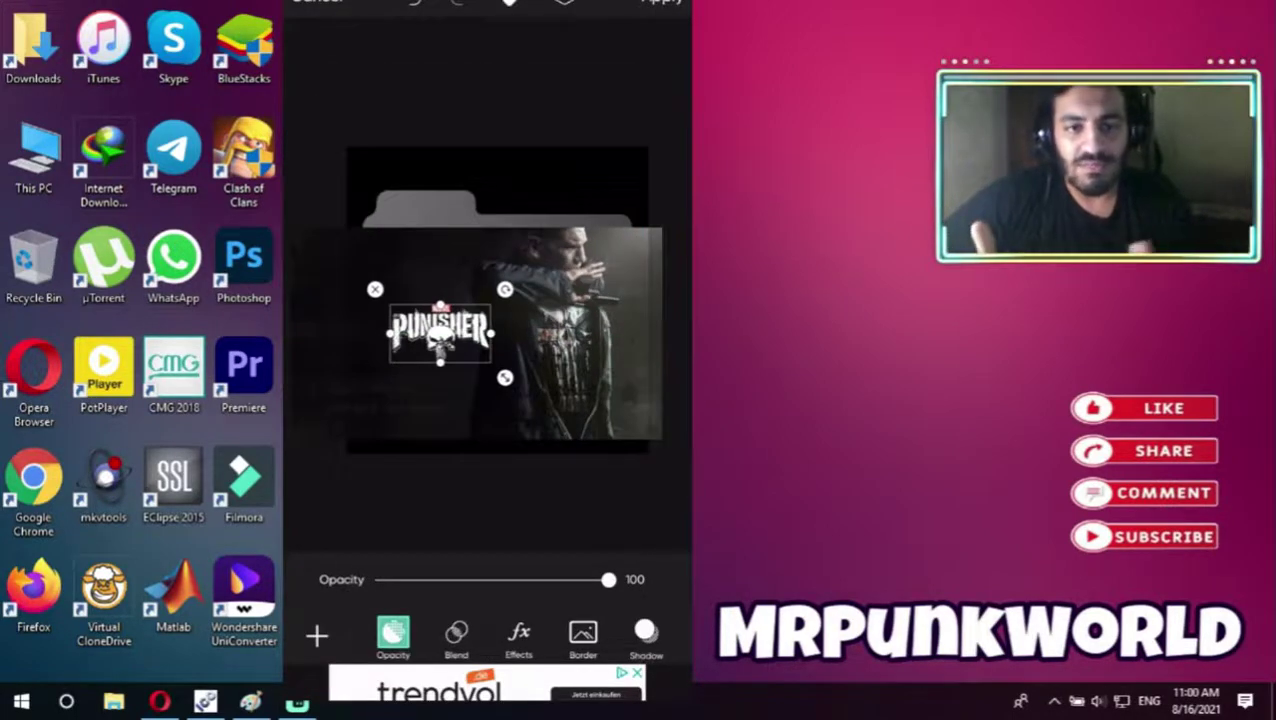
pyautogui.moveTo(505, 377); pyautogui.dragTo(535, 393)
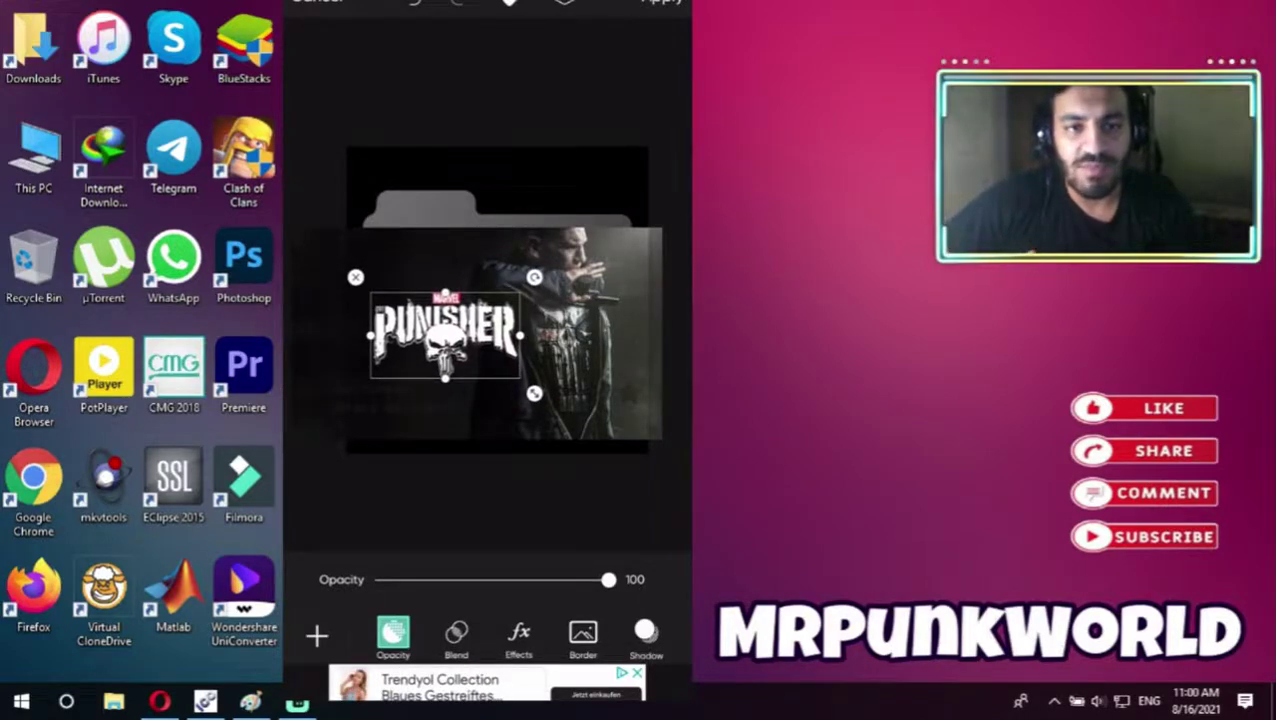
pyautogui.moveTo(534, 393); pyautogui.dragTo(539, 397)
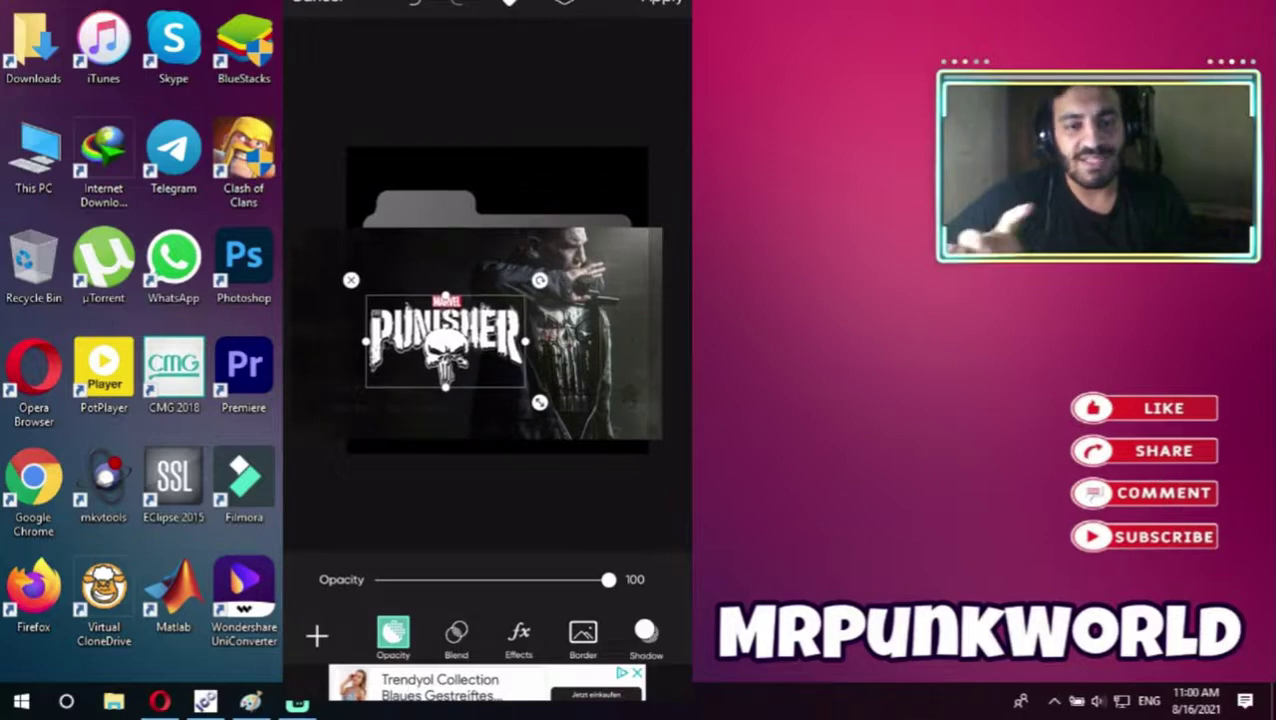
pyautogui.press('Escape')
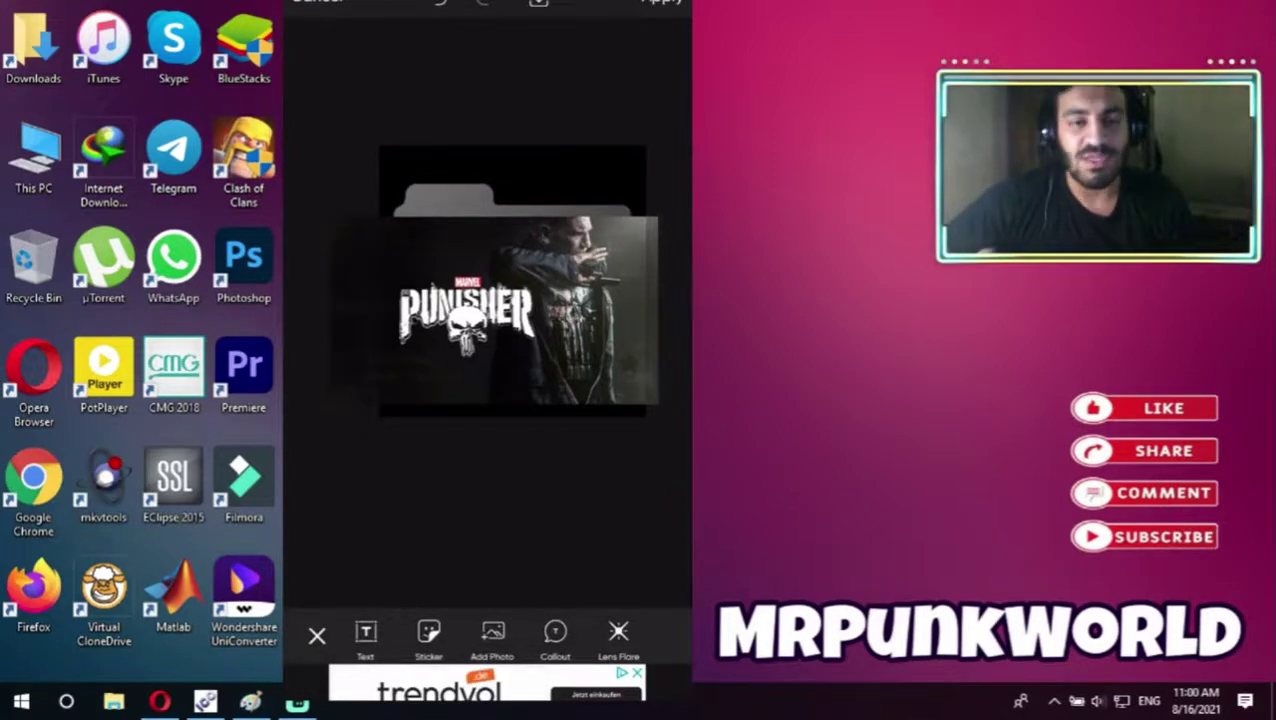
# Add the transparent folder template photo over the Punisher artwork, scale it to match the canvas folder and apply the composition.
pyautogui.click(492, 632)
pyautogui.click(541, 484)
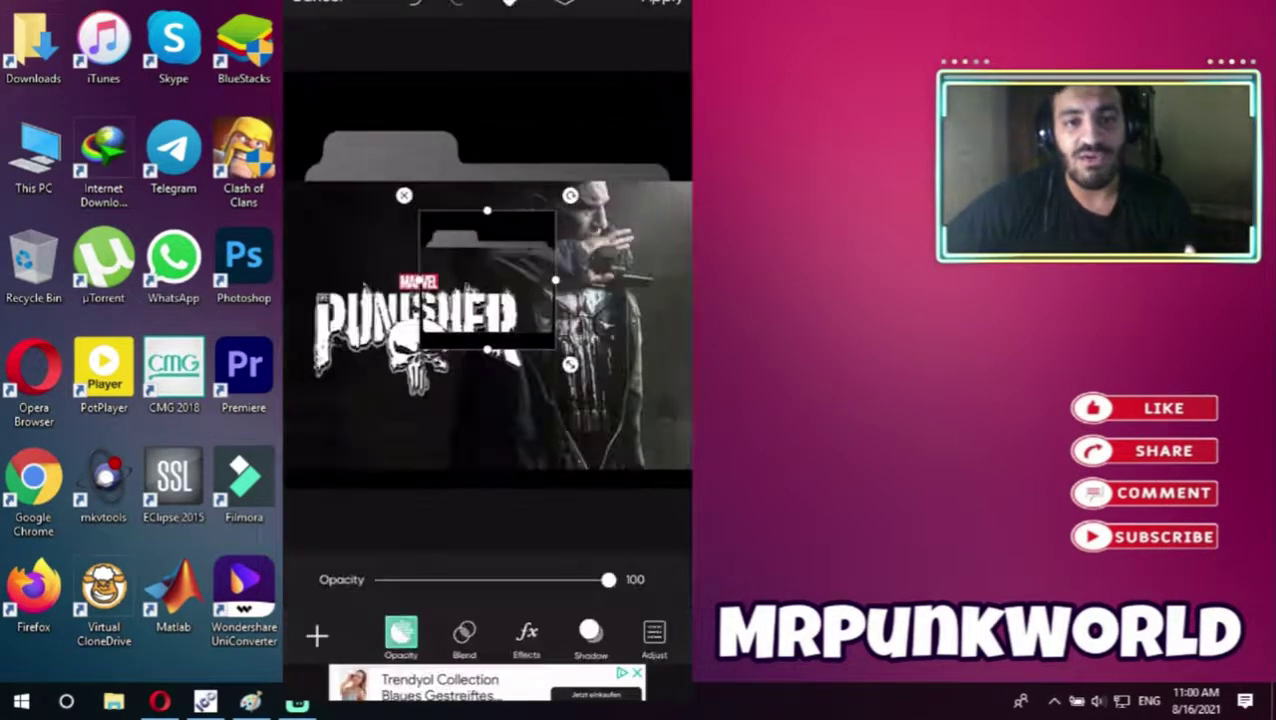
pyautogui.moveTo(574, 338); pyautogui.dragTo(659, 424)
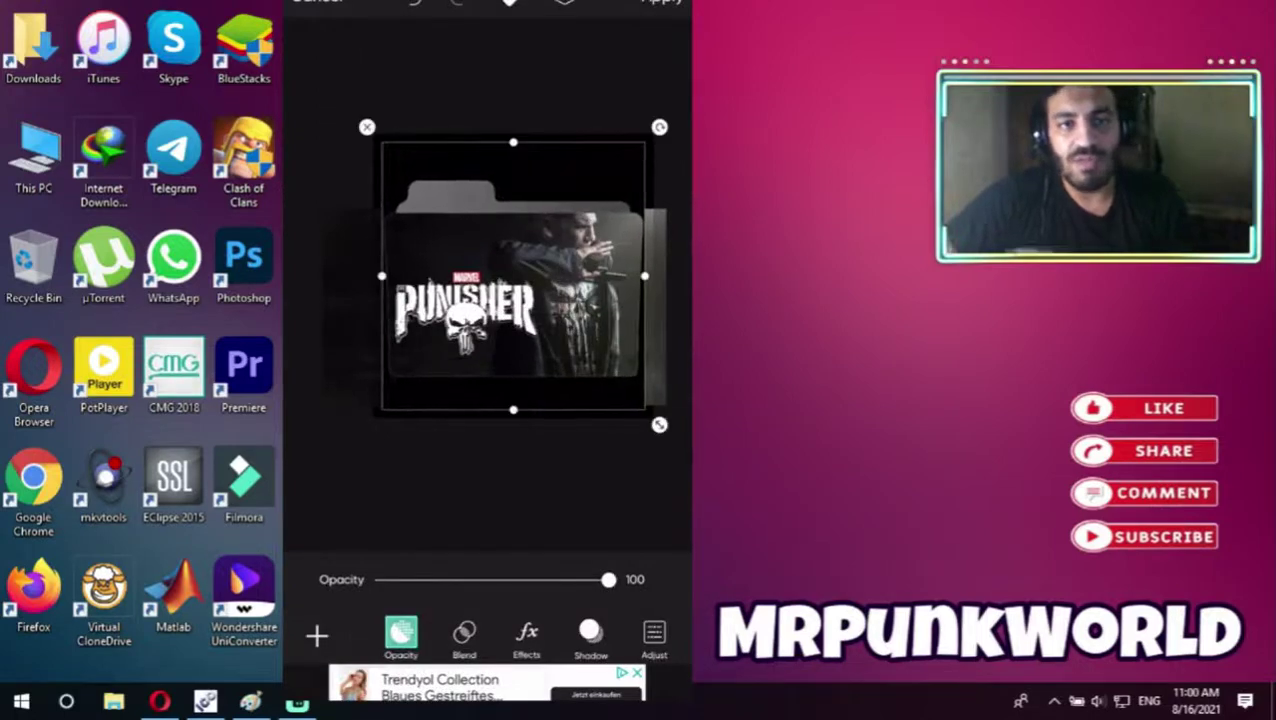
pyautogui.click(660, 3)
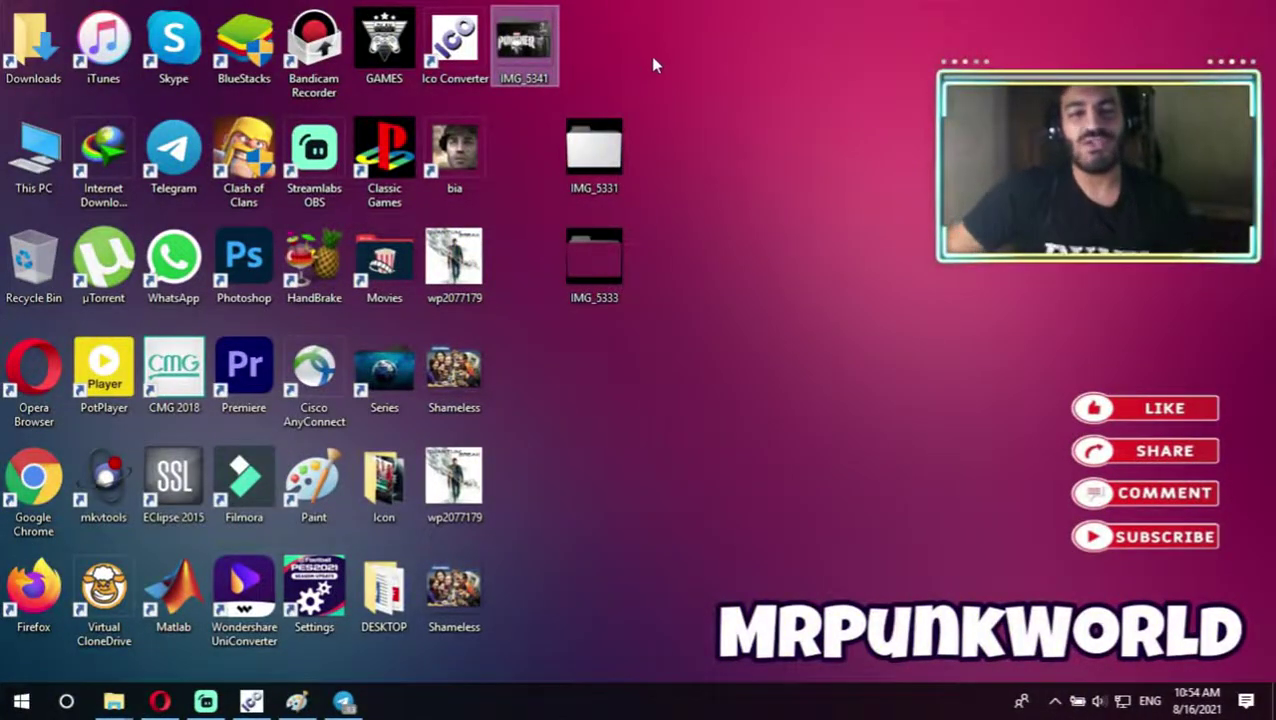
# Open the finished Punisher folder image IMG_5341 from the desktop and close the viewer.
pyautogui.moveTo(664, 71); pyautogui.dragTo(560, 377)
pyautogui.click(553, 52)
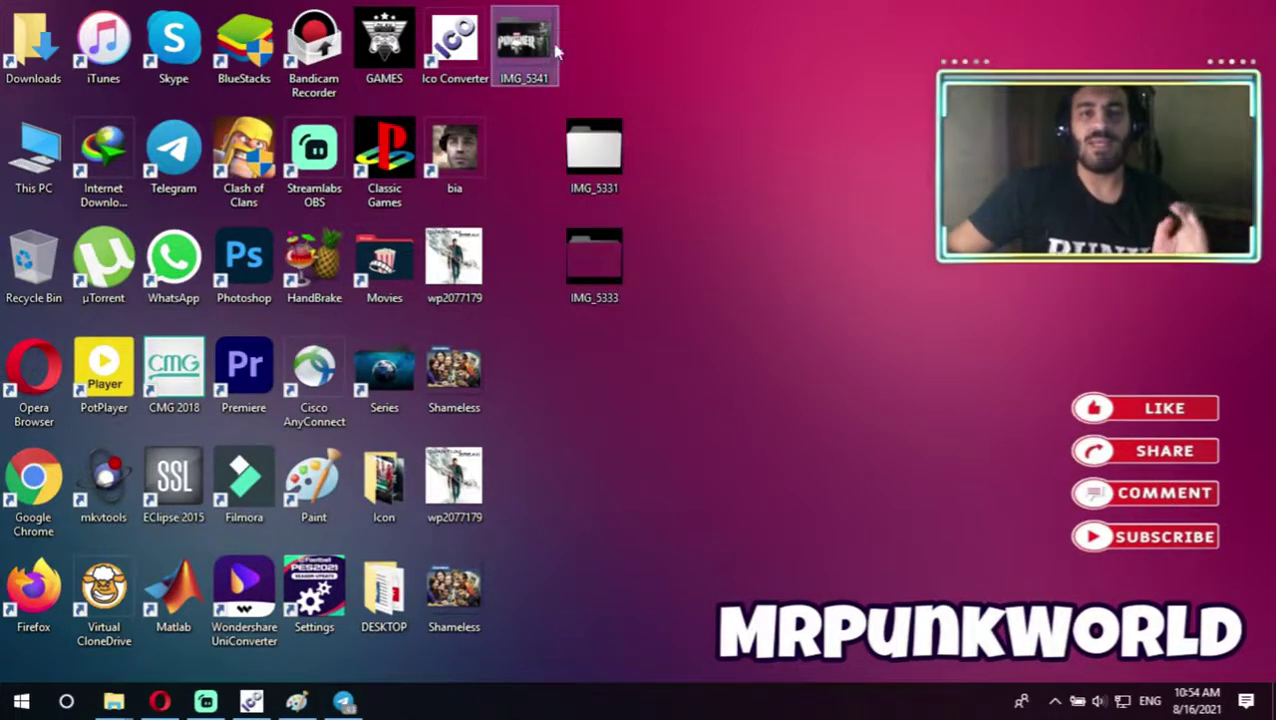
pyautogui.doubleClick(549, 36)
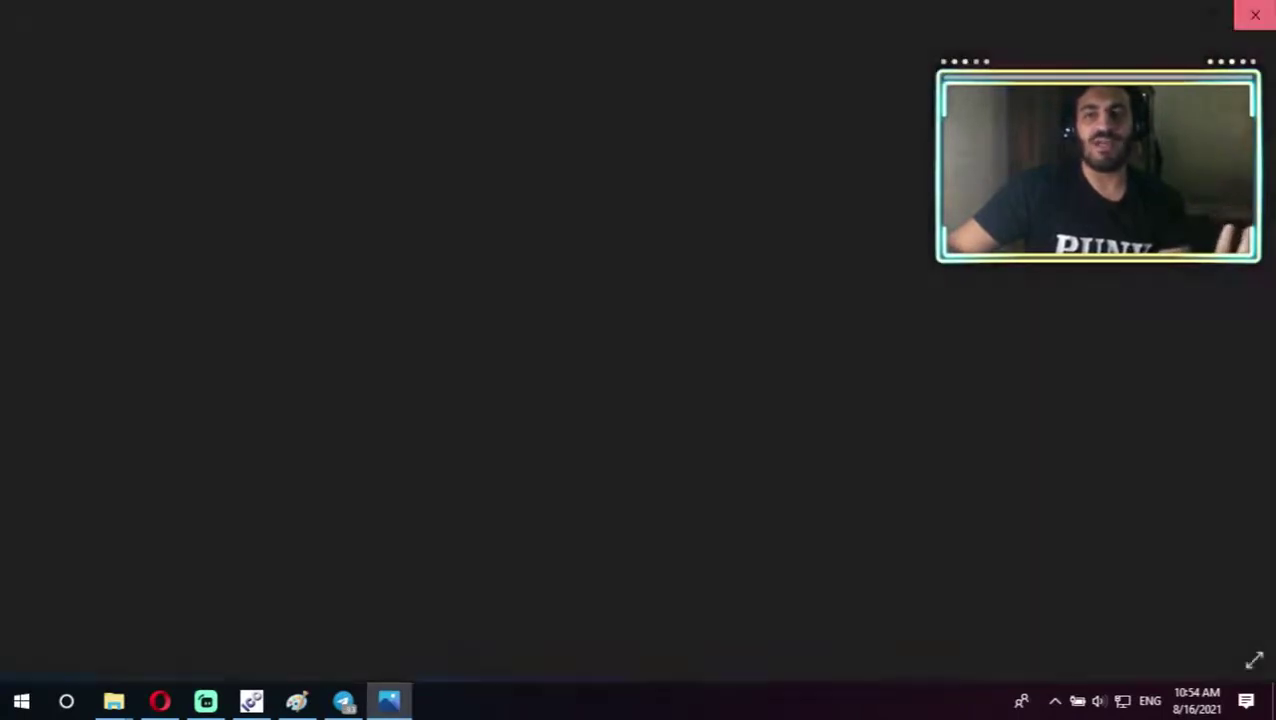
pyautogui.click(1255, 14)
# Convert IMG_5341.PNG to an ICO file in Free Ico Converter's batch mode and select the converted icon on the desktop.
pyautogui.doubleClick(455, 42)
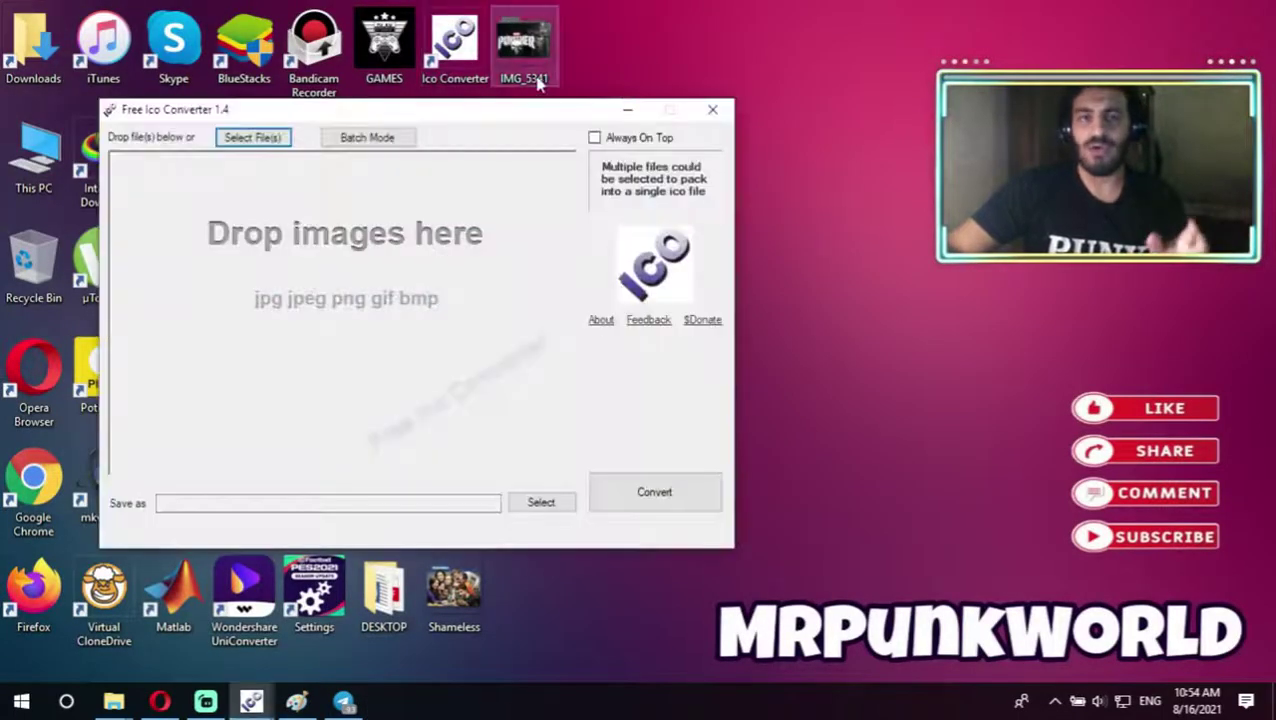
pyautogui.moveTo(500, 116); pyautogui.dragTo(896, 117)
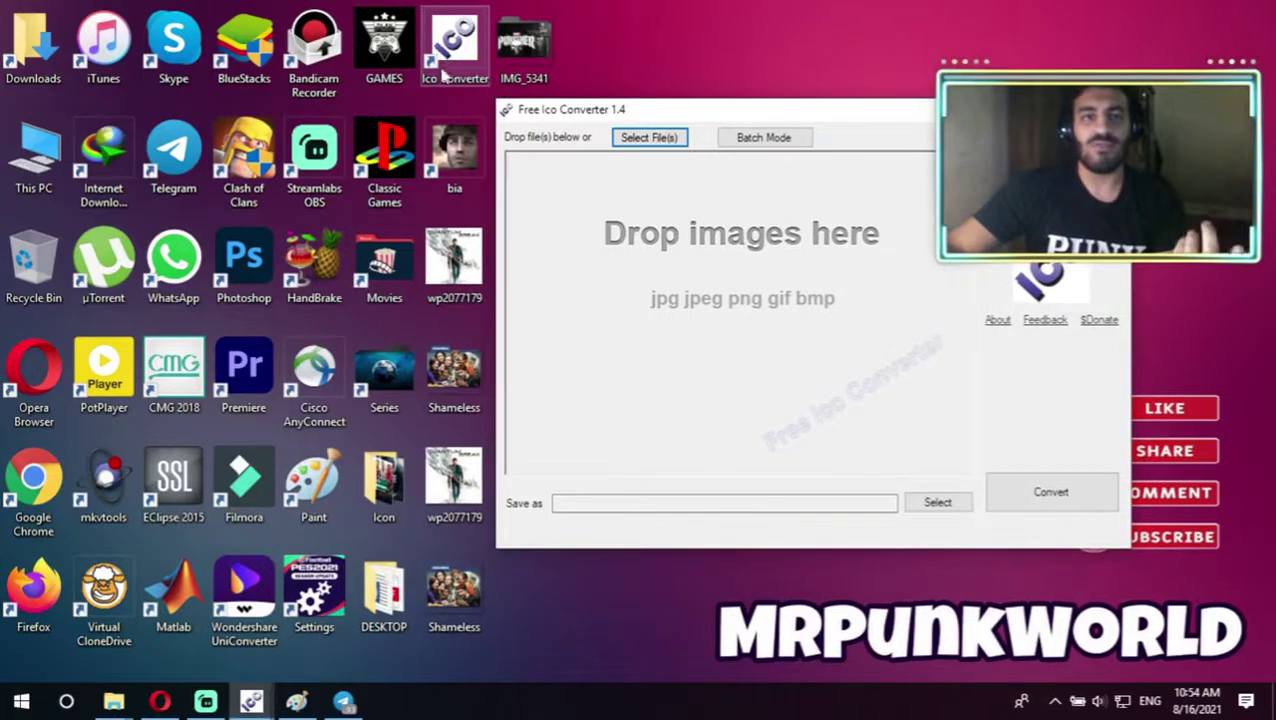
pyautogui.click(763, 137)
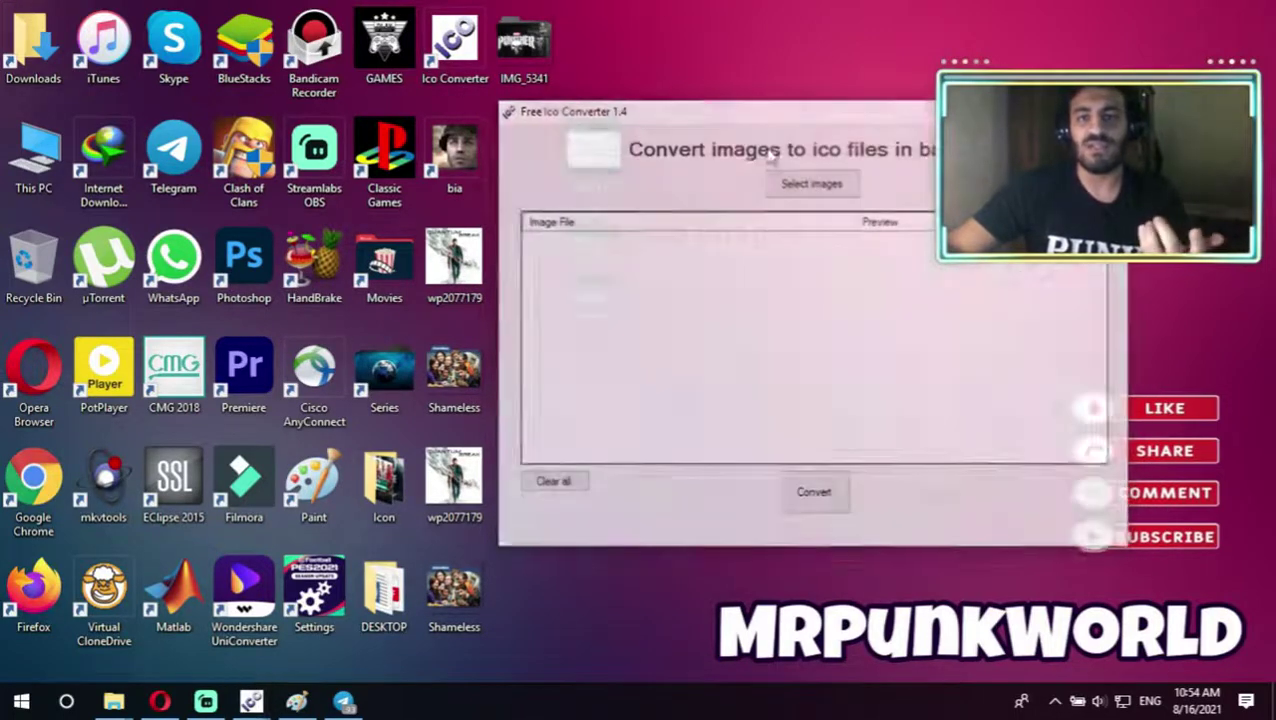
pyautogui.moveTo(520, 45); pyautogui.dragTo(680, 270)
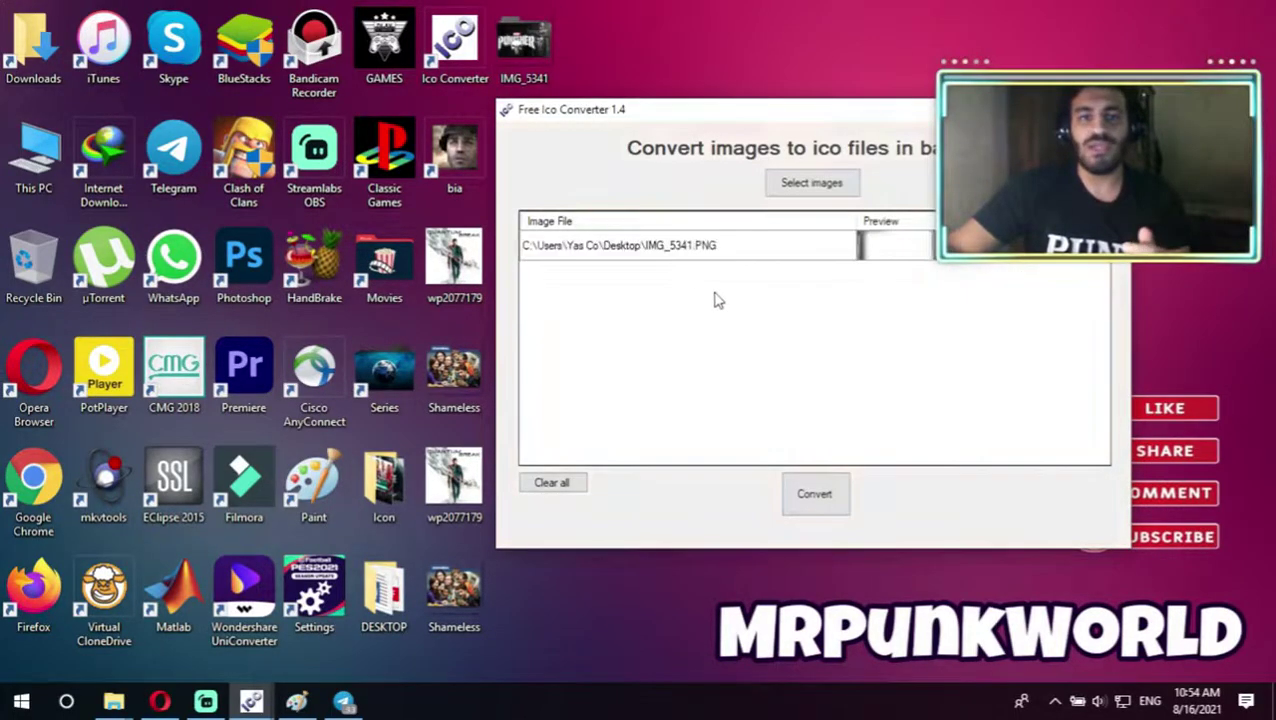
pyautogui.click(838, 490)
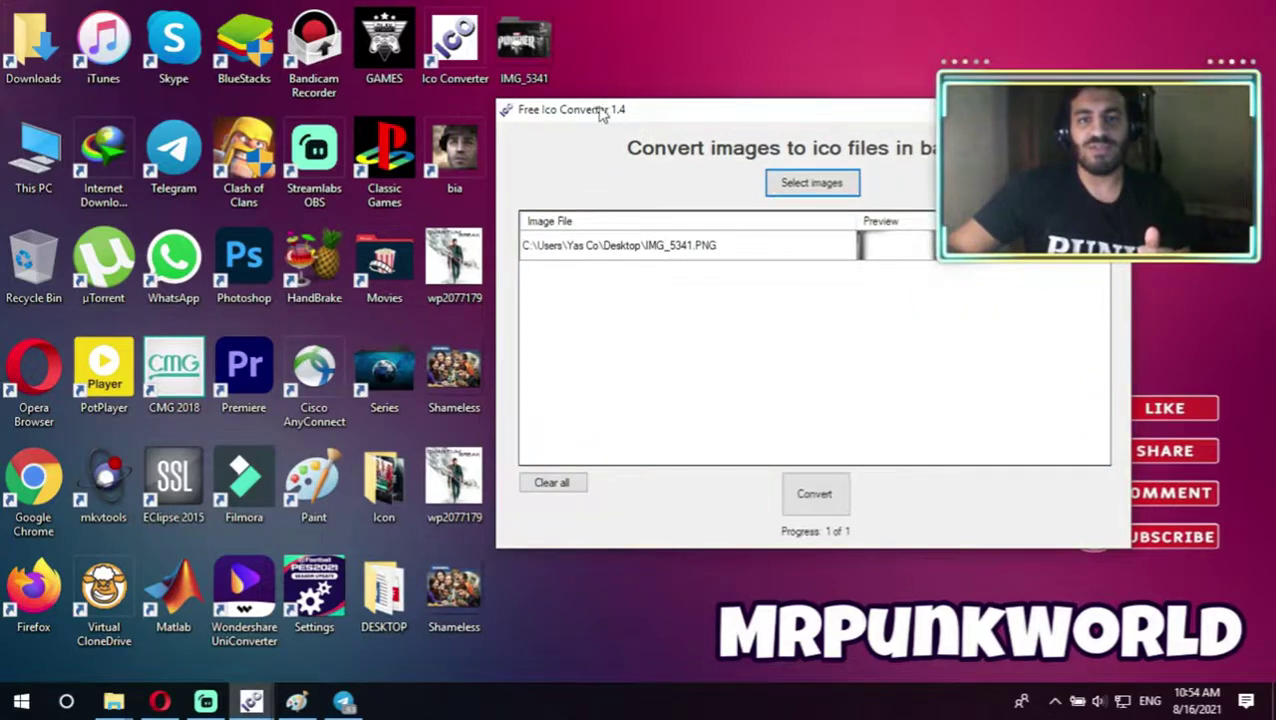
pyautogui.moveTo(597, 112); pyautogui.dragTo(757, 105)
pyautogui.click(516, 172)
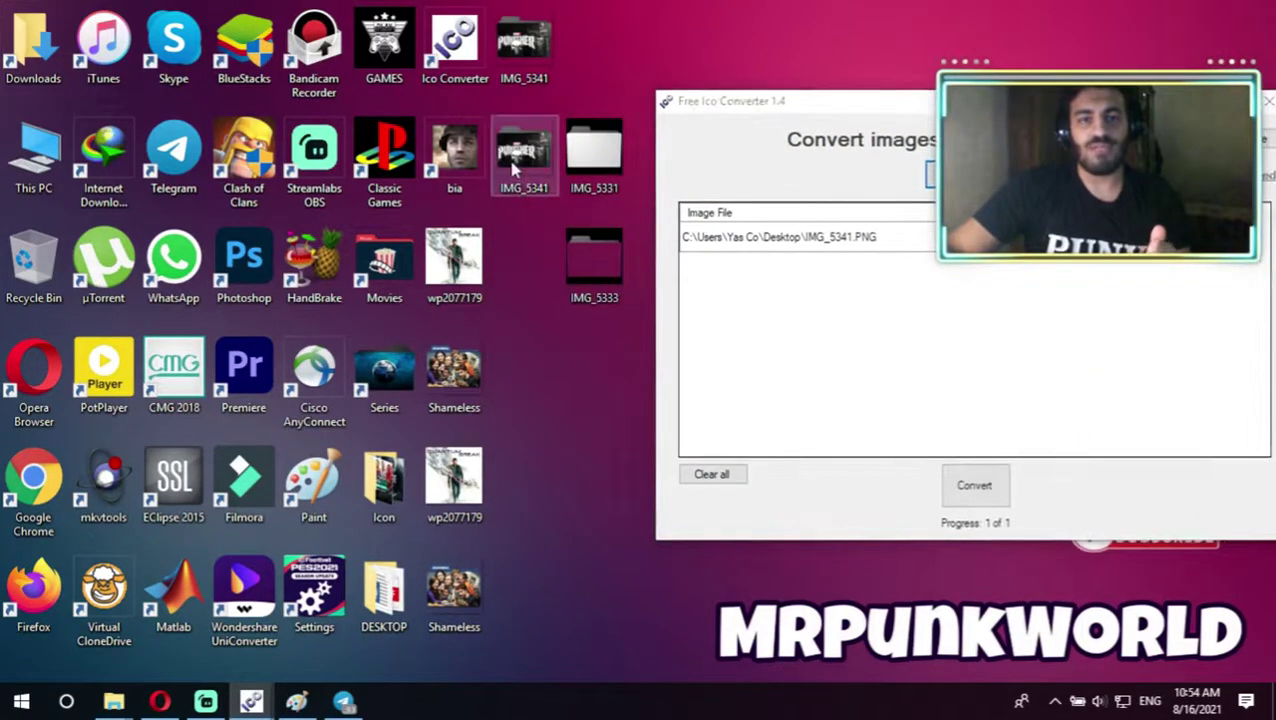
pyautogui.click(532, 211)
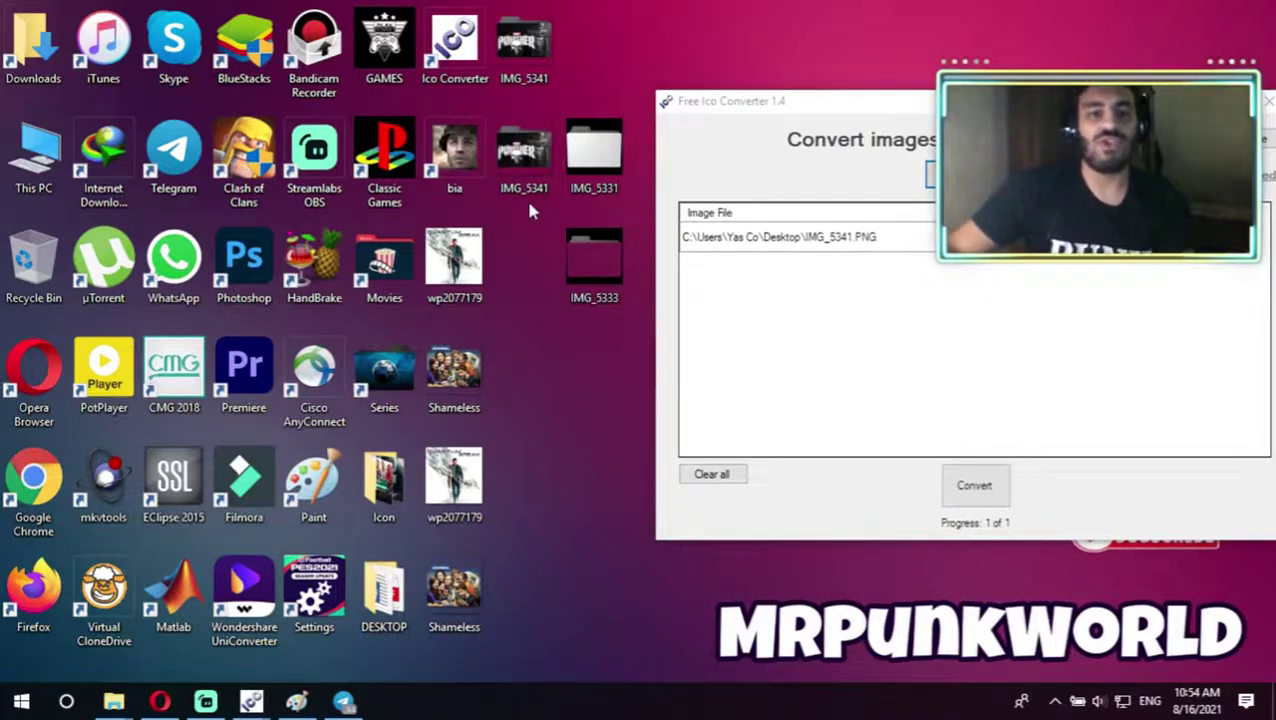
pyautogui.moveTo(524, 160); pyautogui.dragTo(537, 226)
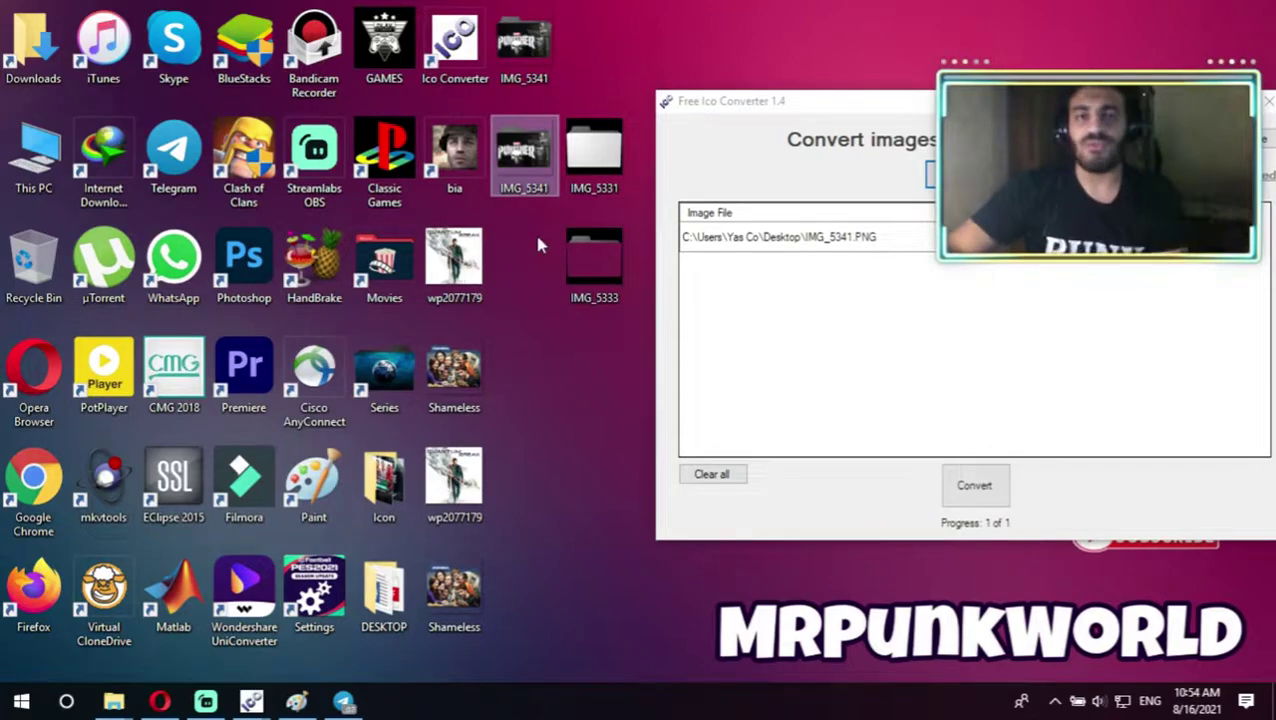
# Assign the IMG_5341 icon file from the Desktop to The Punisher folder through its customization properties and confirm the change.
pyautogui.hotkey('alt', 'Tab')
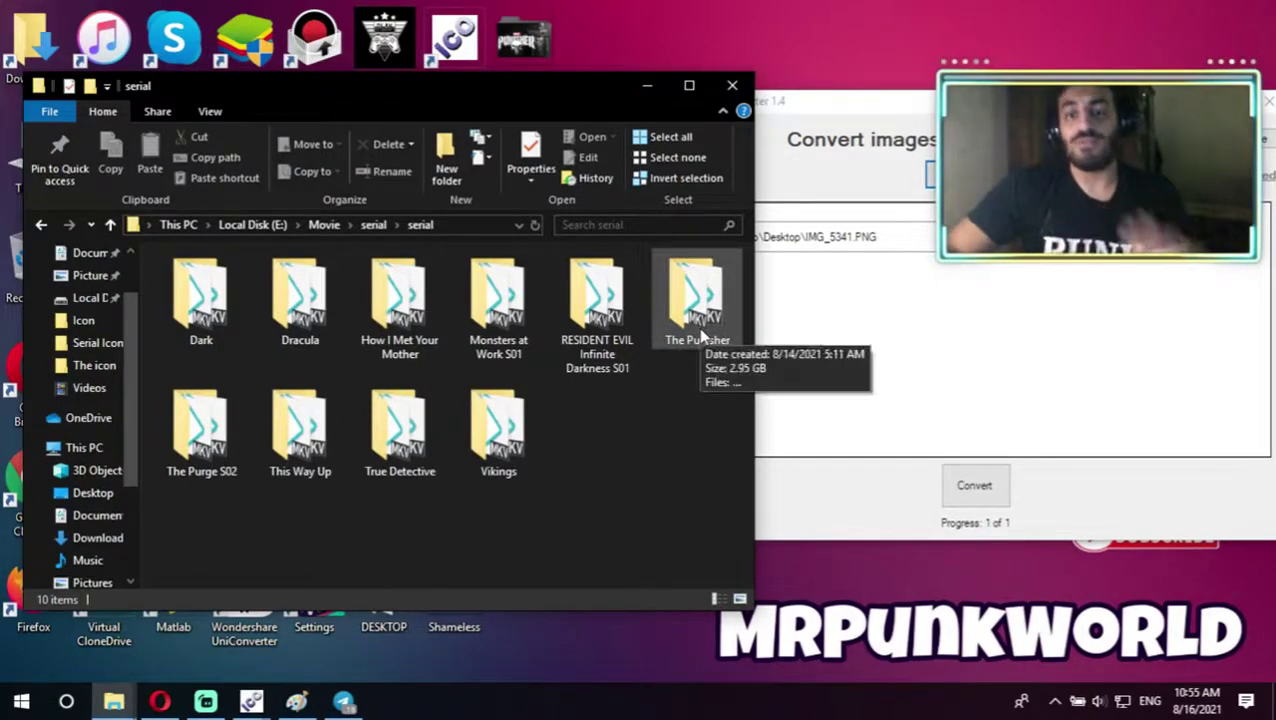
pyautogui.rightClick(698, 300)
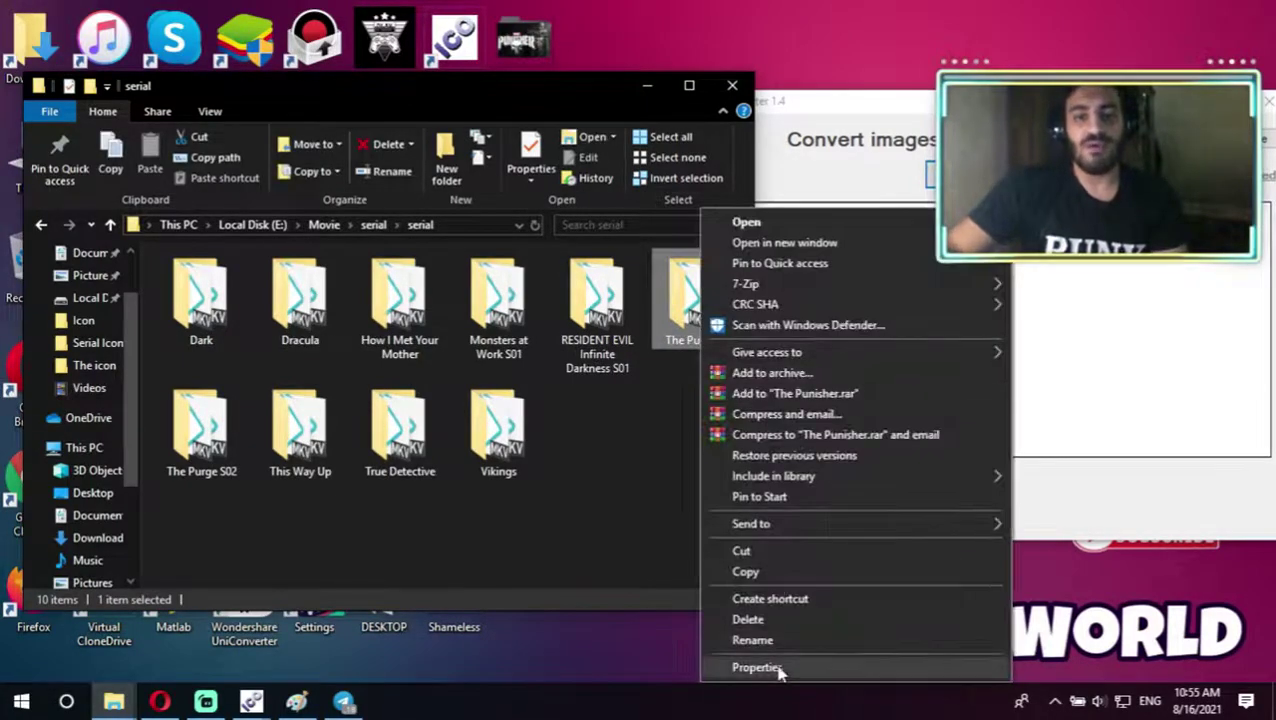
pyautogui.click(778, 670)
pyautogui.click(969, 270)
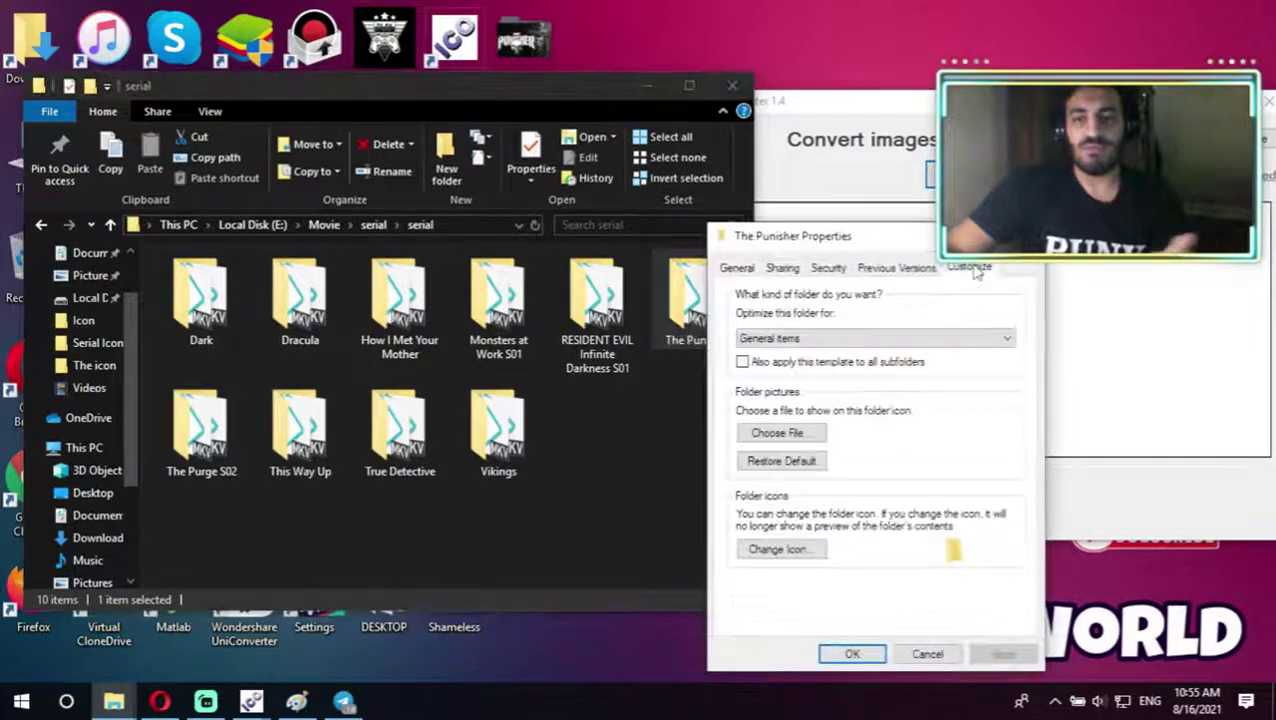
pyautogui.click(786, 550)
pyautogui.click(991, 374)
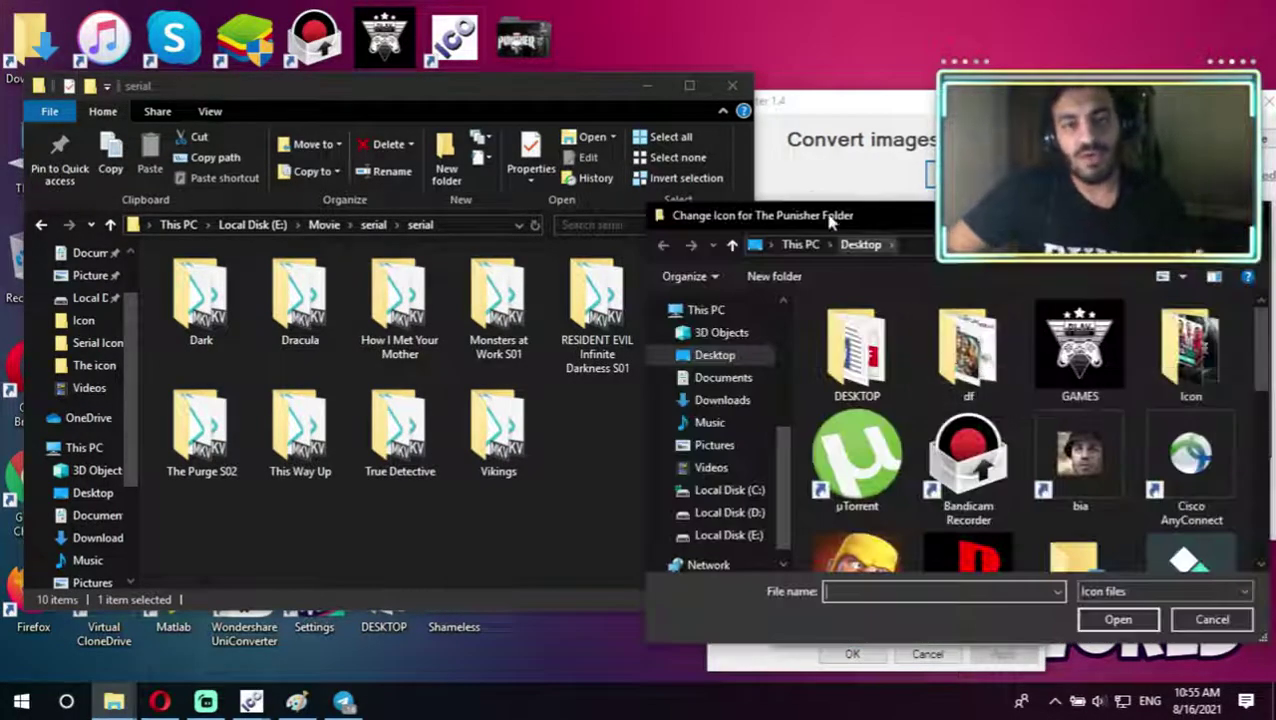
pyautogui.scroll(-6, 1070, 380)
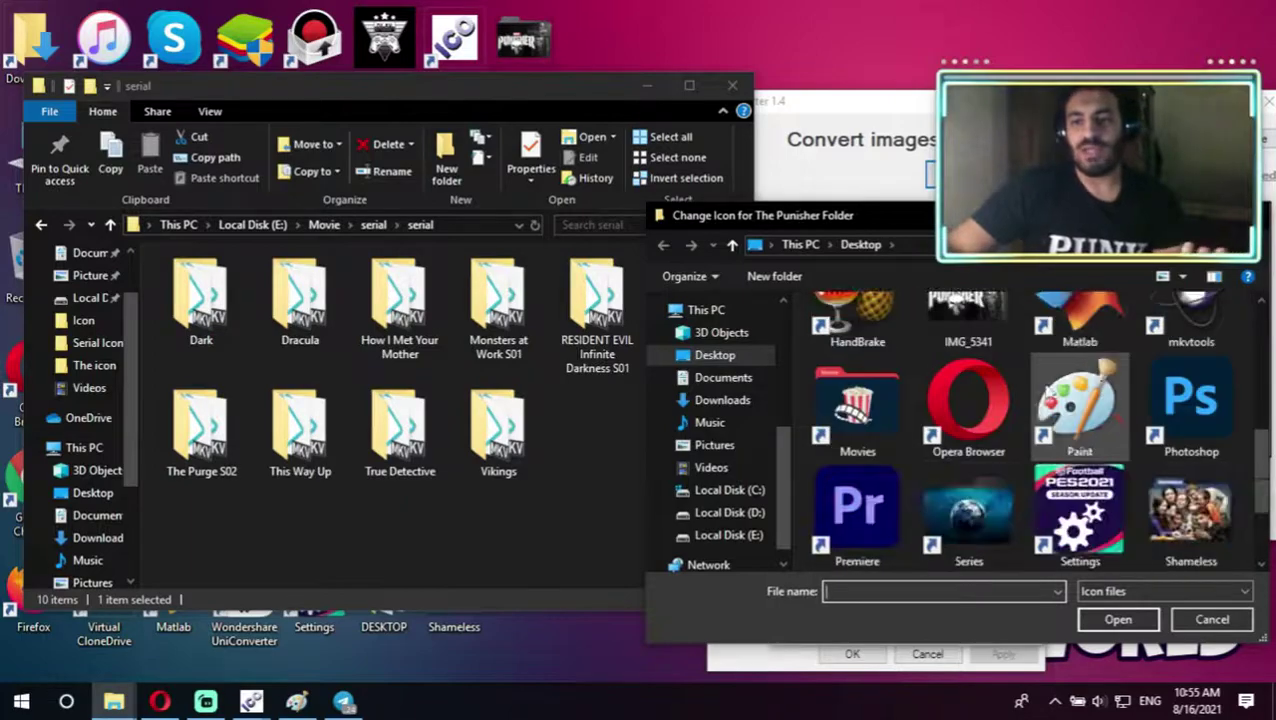
pyautogui.doubleClick(968, 350)
pyautogui.click(910, 621)
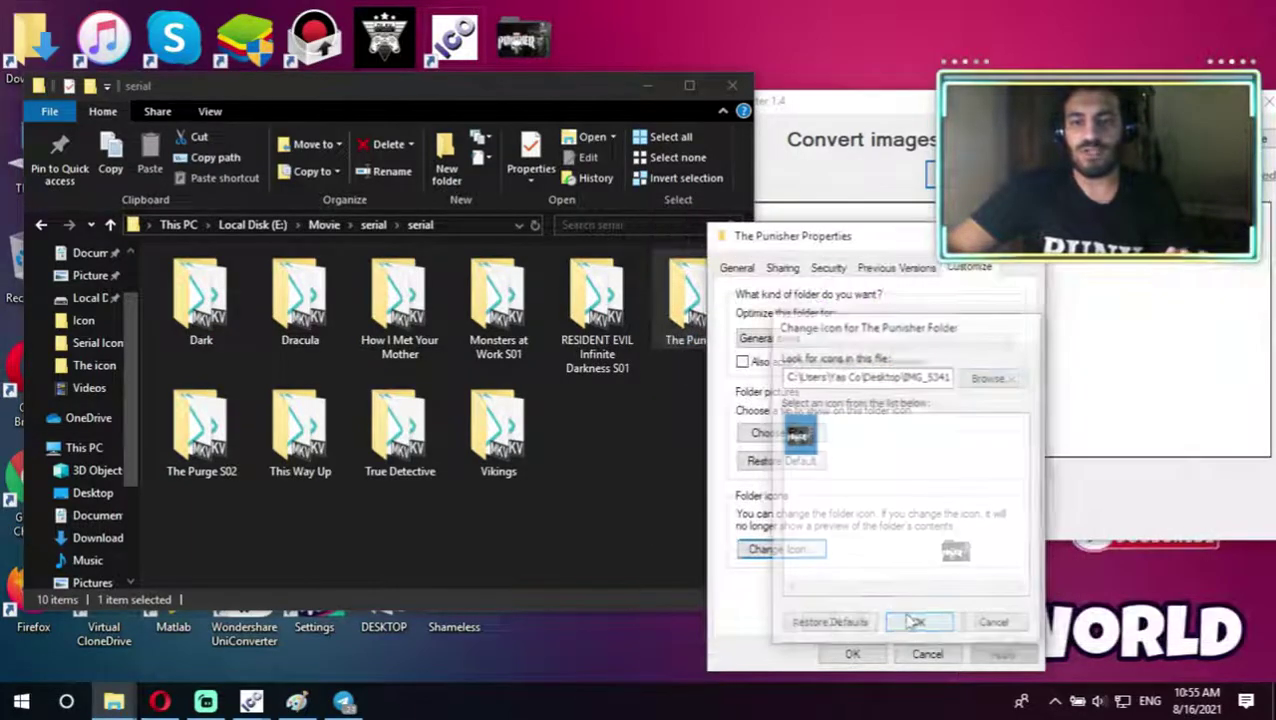
pyautogui.click(851, 654)
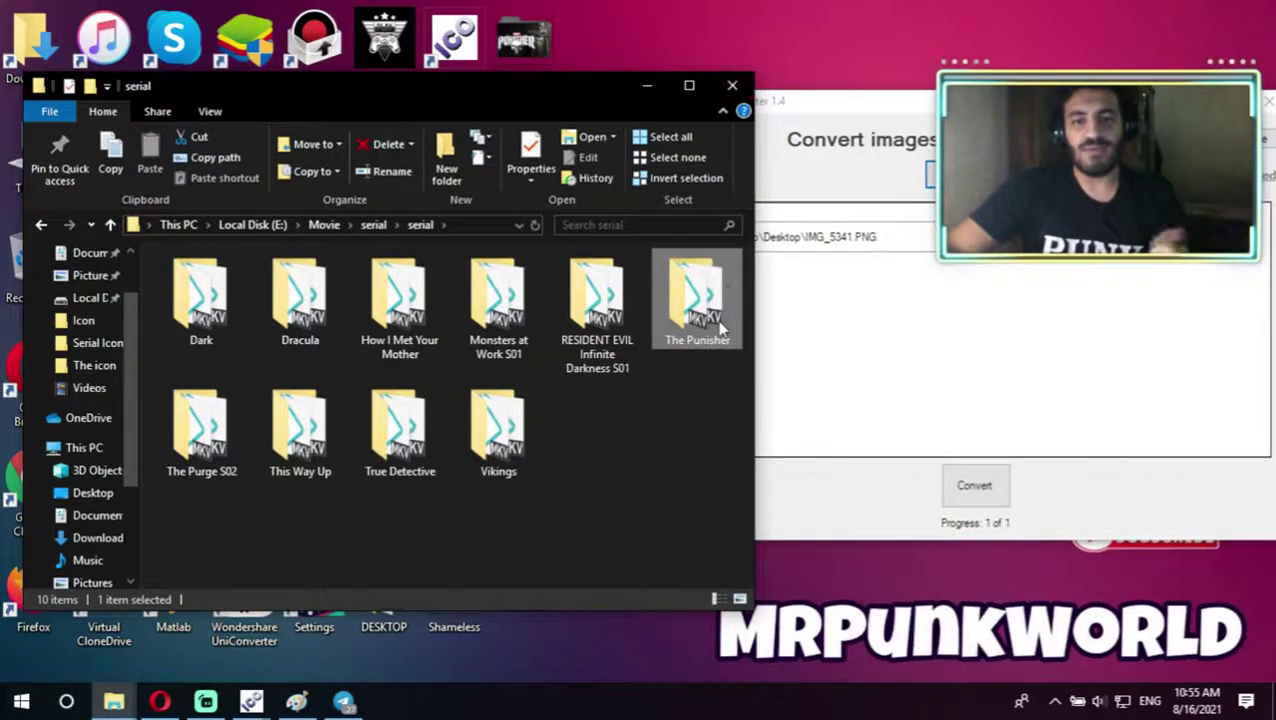
# Refresh the inner serial folder's contents and go up to the parent serial folder in Movie.
pyautogui.rightClick(686, 410)
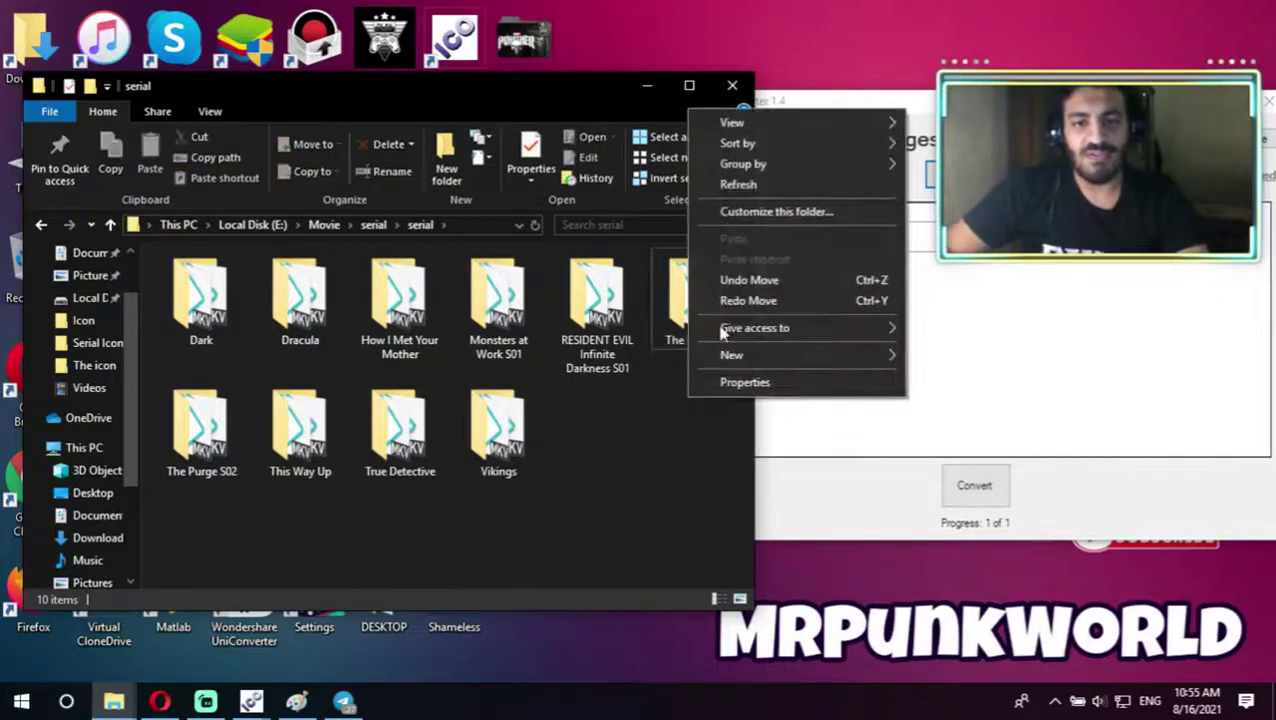
pyautogui.click(720, 186)
pyautogui.click(701, 355)
pyautogui.hotkey('alt', 'Up')
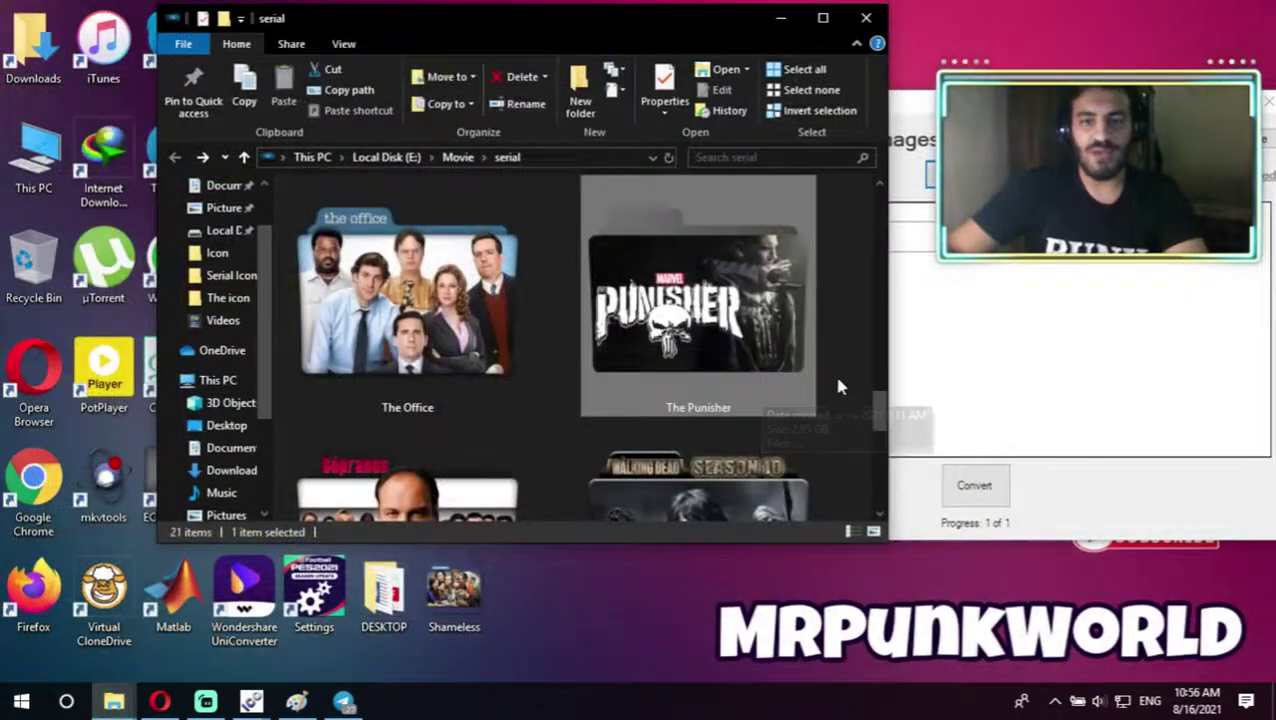
# Examine The Punisher folder's new icon beside the other series folders, also in a maximized window, and minimize the window.
pyautogui.click(830, 370)
pyautogui.scroll(2, 820, 418)
pyautogui.scroll(-3, 835, 380)
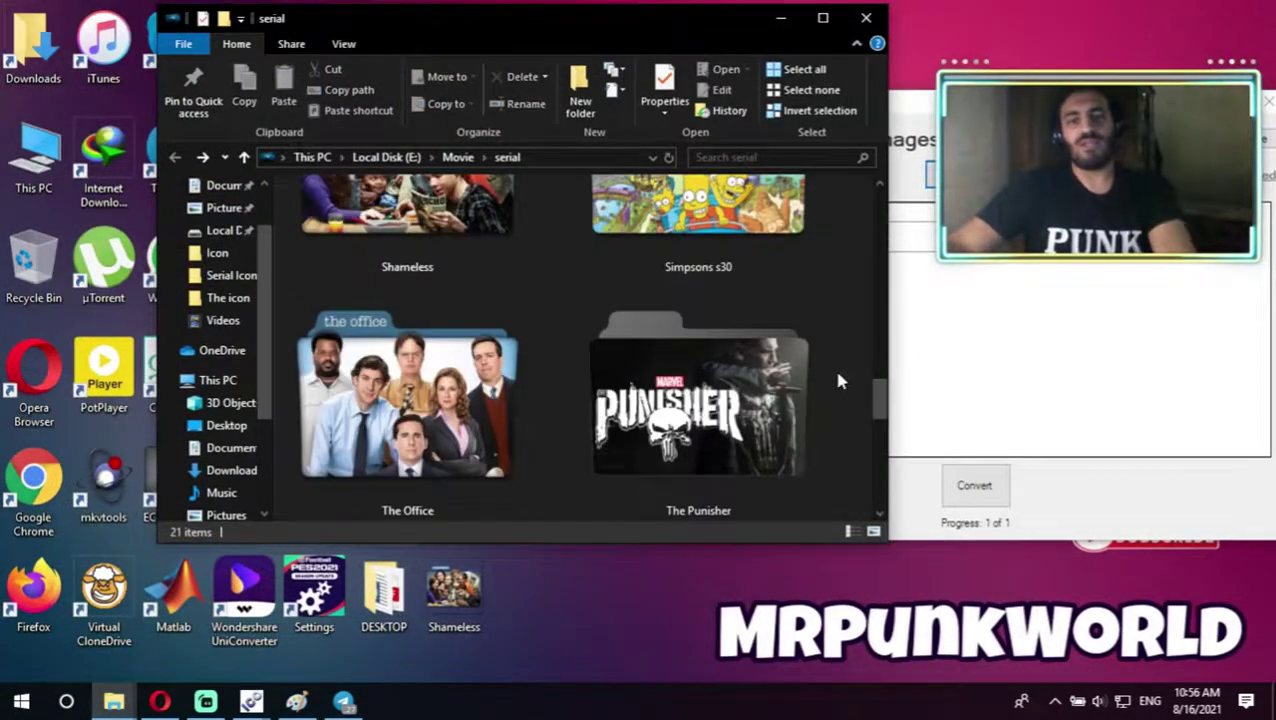
pyautogui.scroll(2, 855, 370)
pyautogui.moveTo(883, 407)
pyautogui.mouseDown()
pyautogui.moveTo(888, 355)
pyautogui.moveTo(893, 407)
pyautogui.mouseUp()
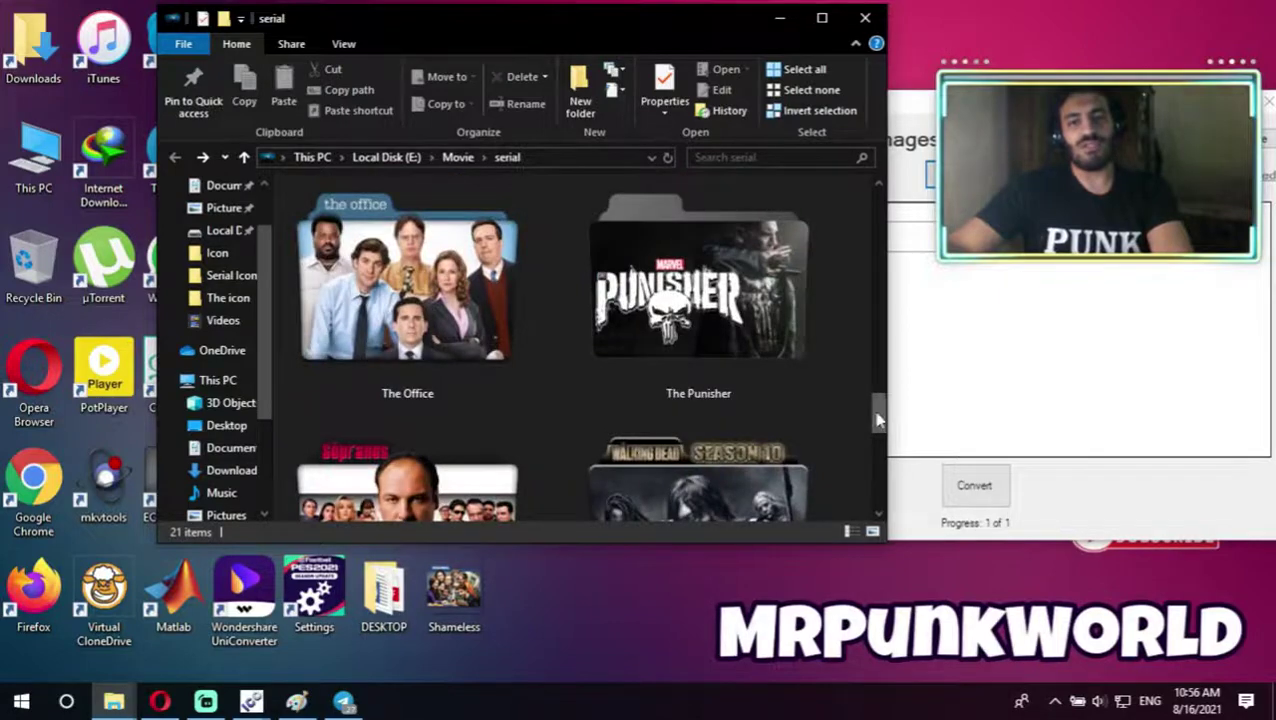
pyautogui.scroll(1, 870, 410)
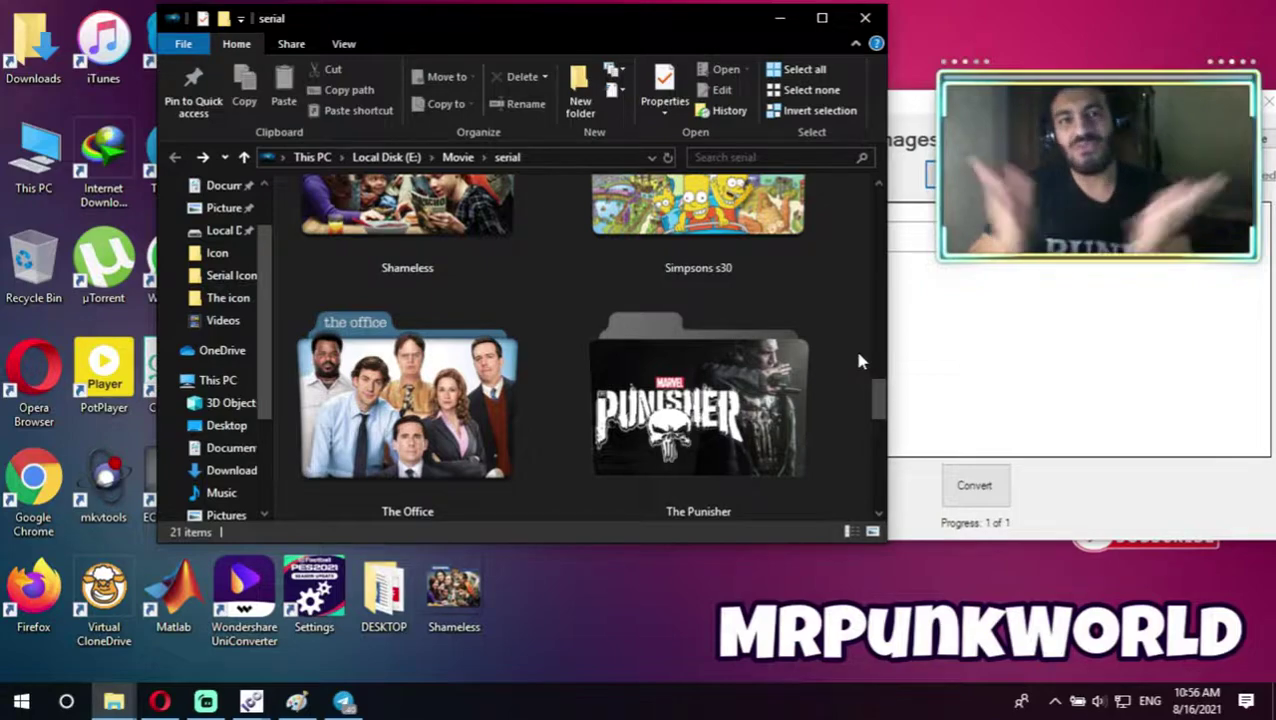
pyautogui.doubleClick(459, 18)
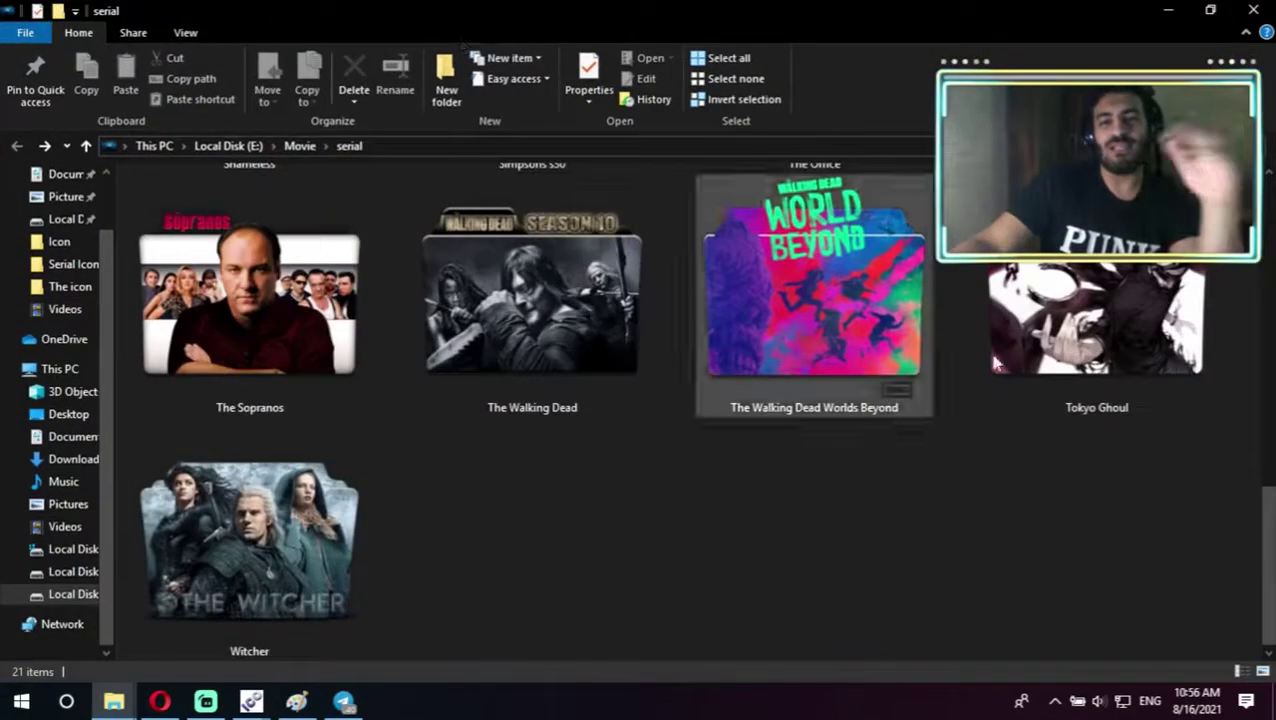
pyautogui.click(1176, 9)
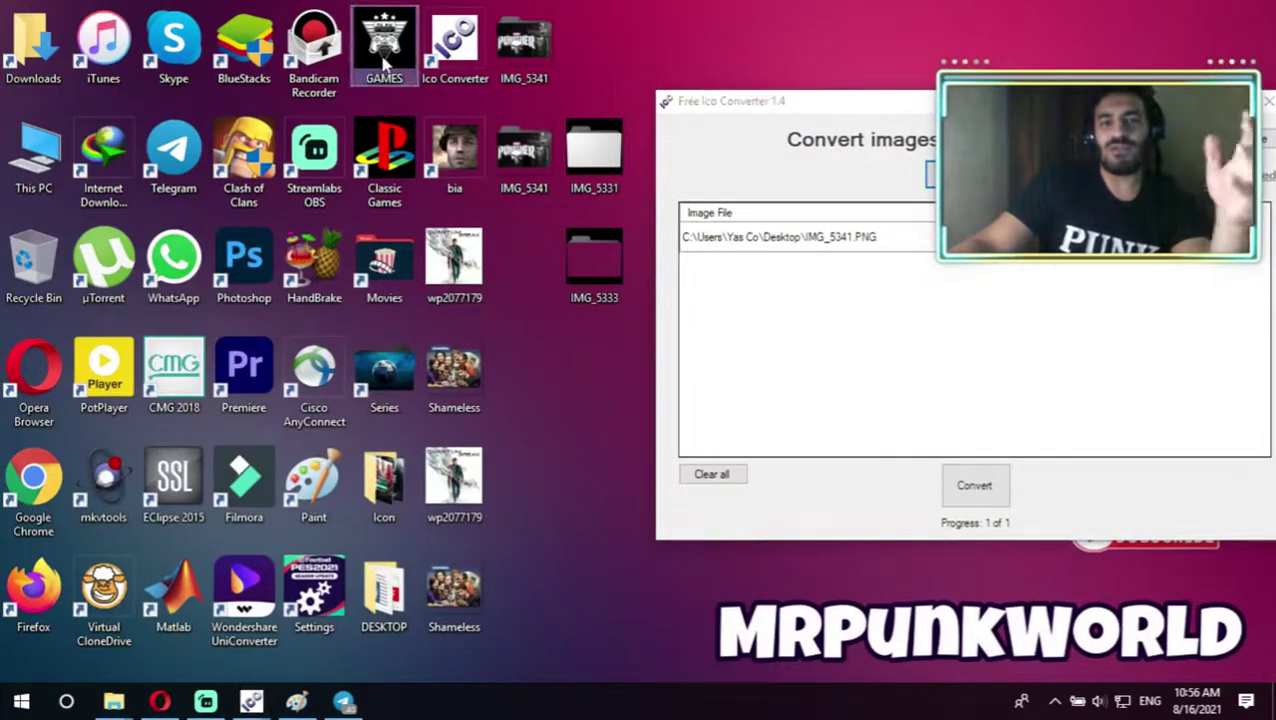
# Open the GAMES folder from the desktop, maximize its window and look through the game shortcuts' custom icons.
pyautogui.moveTo(628, 350); pyautogui.dragTo(597, 105)
pyautogui.doubleClick(388, 40)
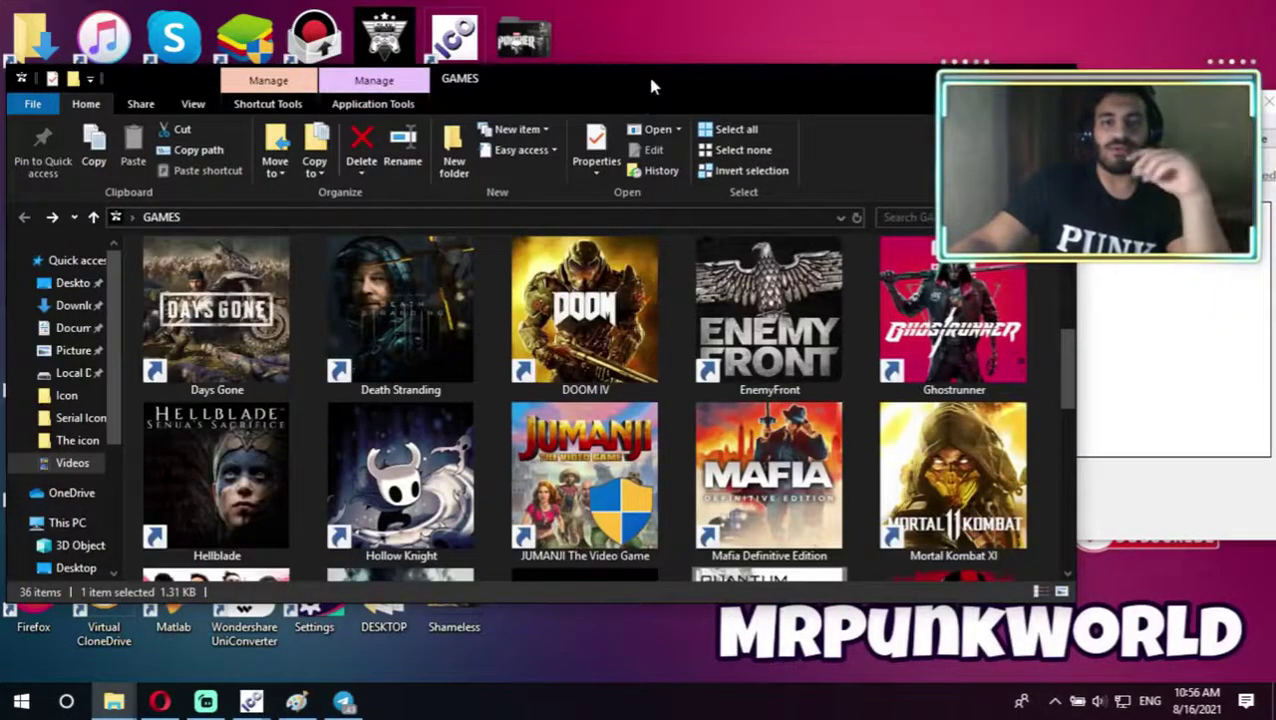
pyautogui.doubleClick(650, 87)
pyautogui.scroll(-2, 968, 562)
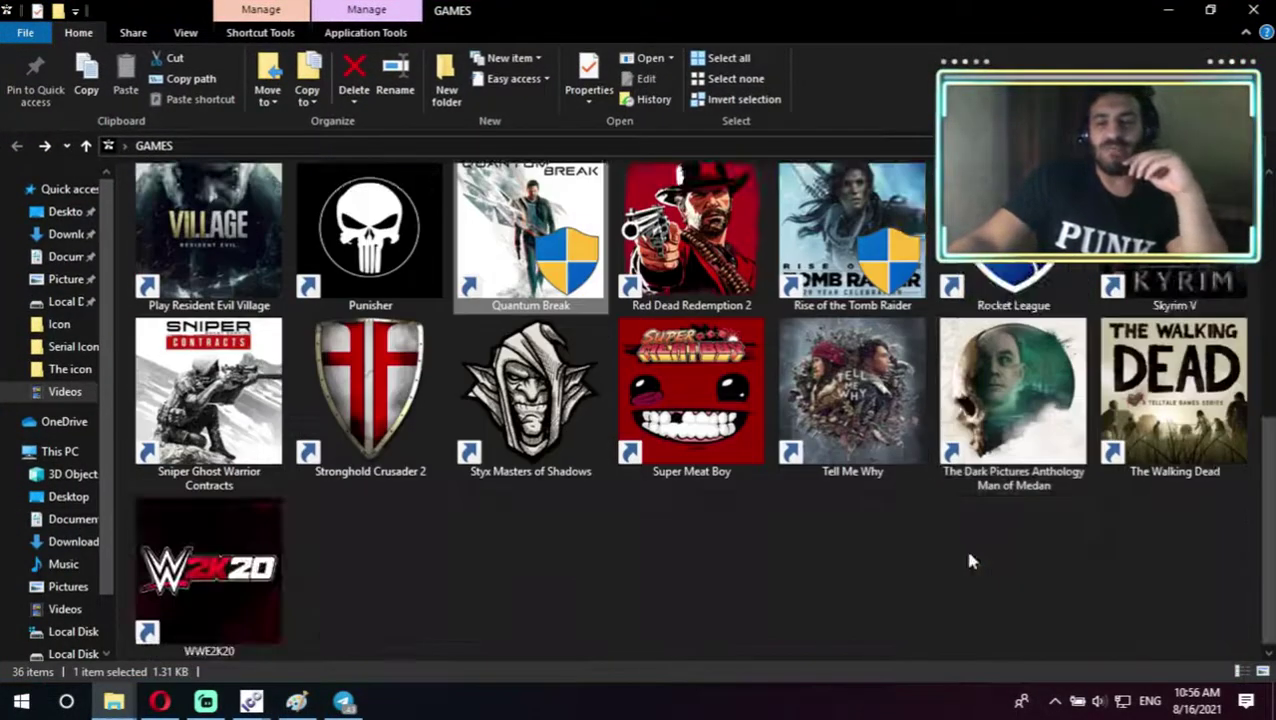
pyautogui.scroll(5, 991, 581)
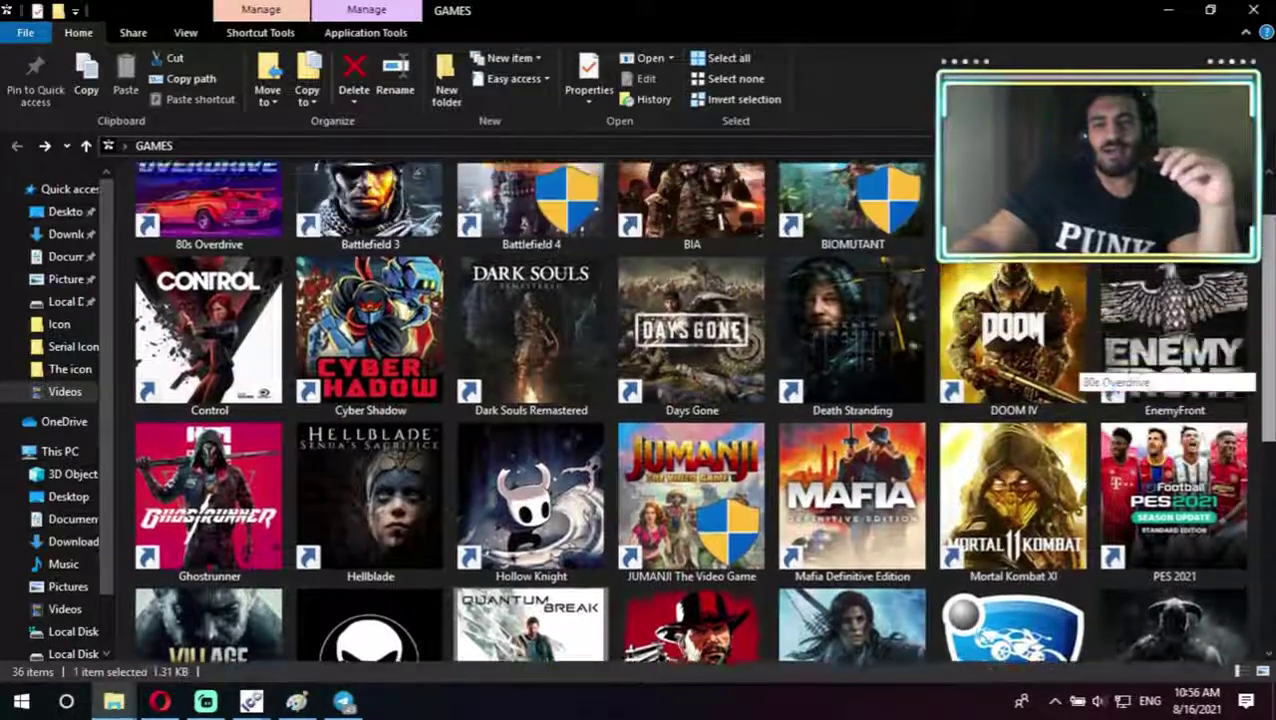
# Restore and reposition the GAMES window, maximize it again, enlarge the shortcut icons and clear the selection.
pyautogui.doubleClick(727, 12)
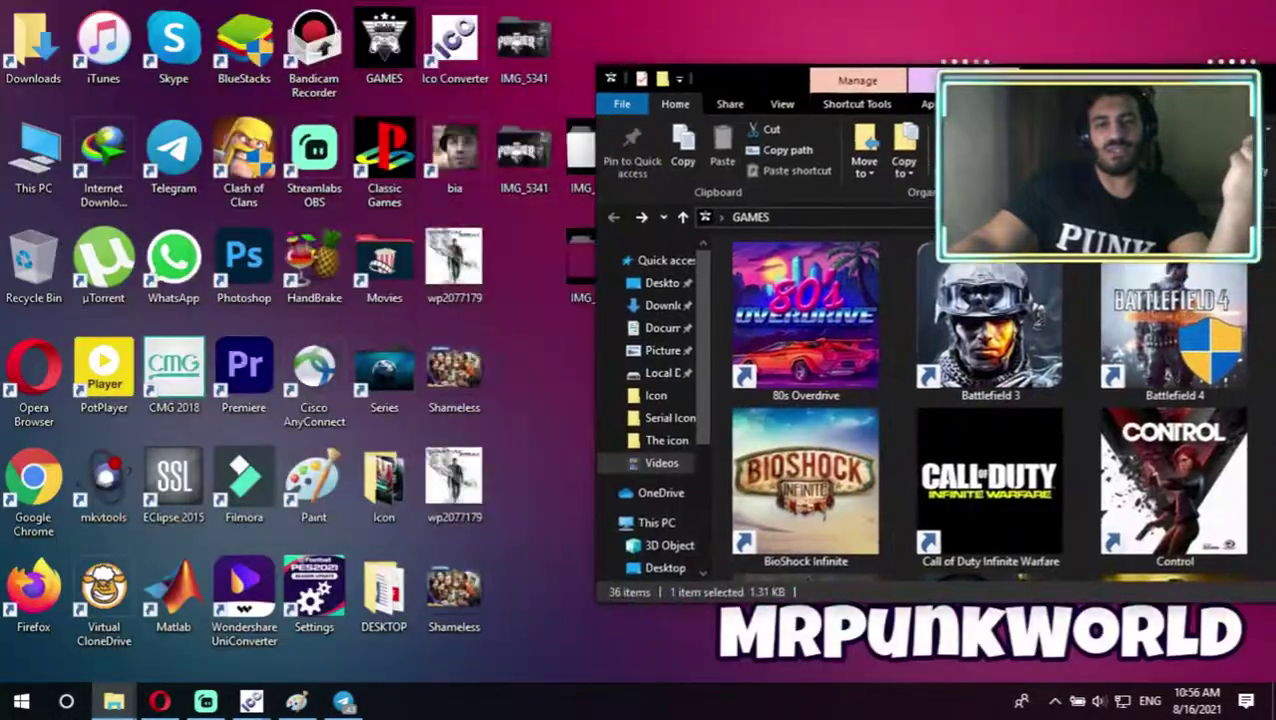
pyautogui.moveTo(852, 90); pyautogui.dragTo(577, 118)
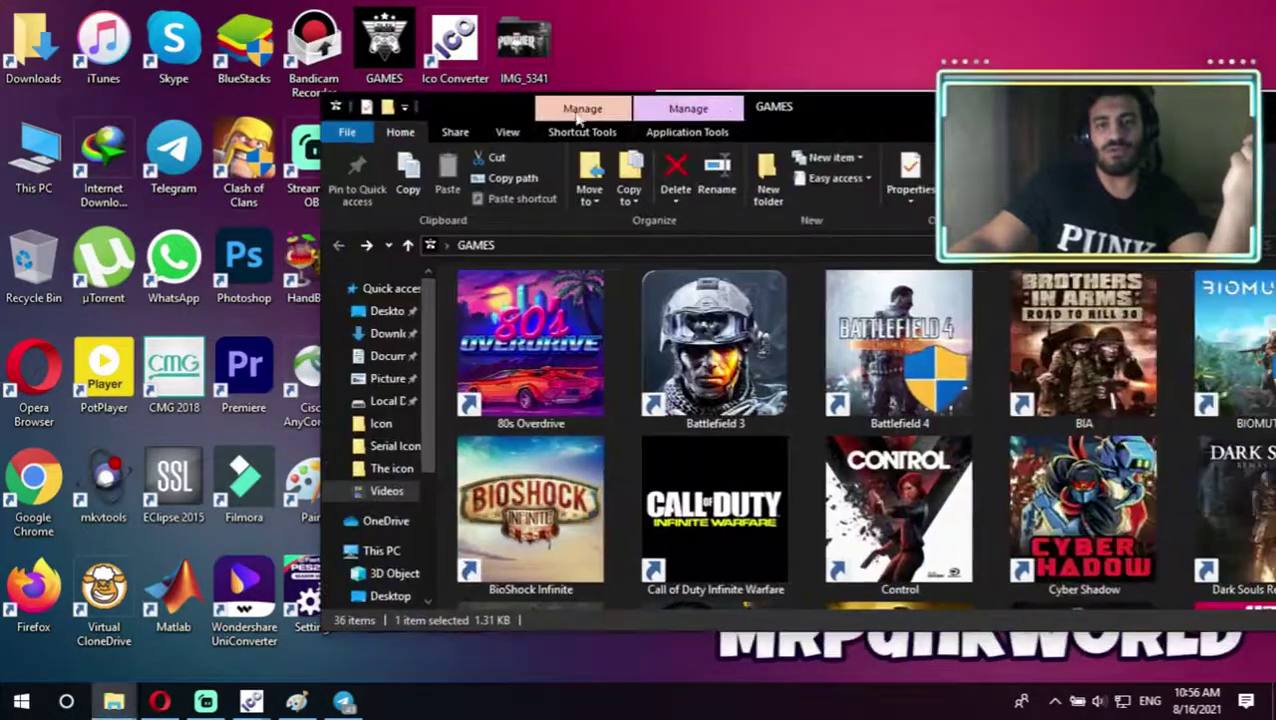
pyautogui.doubleClick(763, 110)
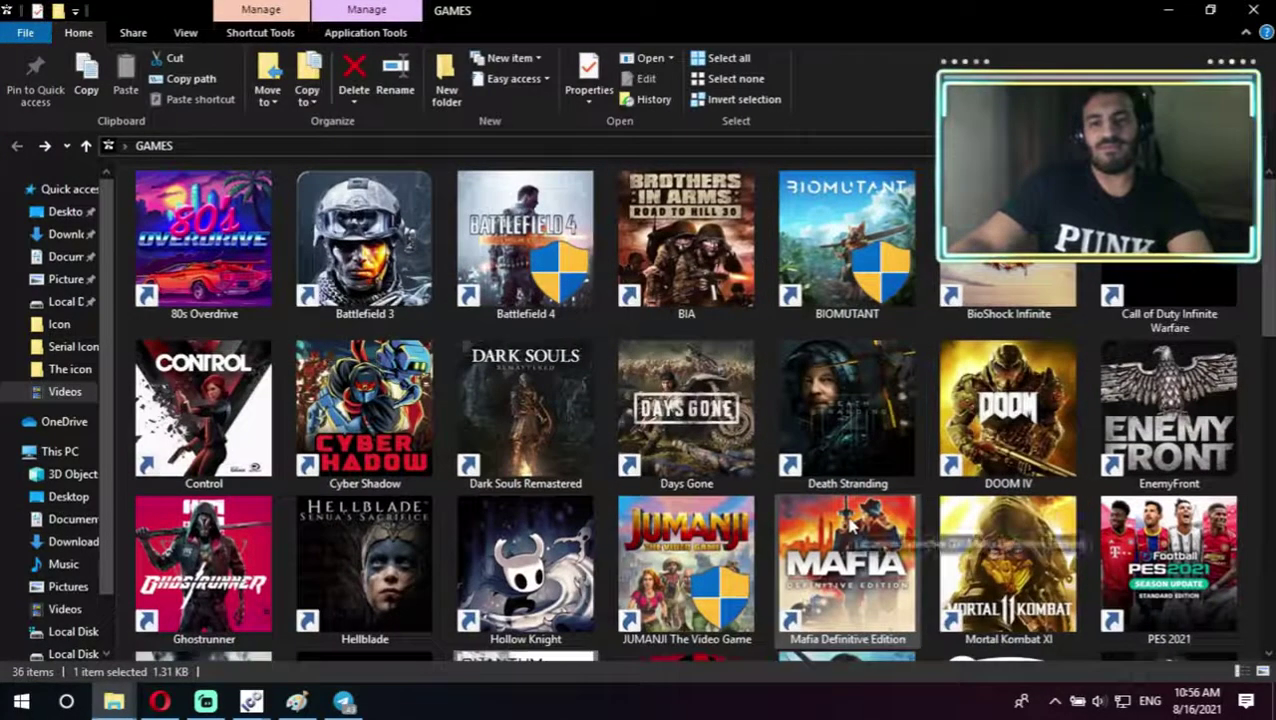
pyautogui.scroll(1, 873, 425)
pyautogui.click(873, 425)
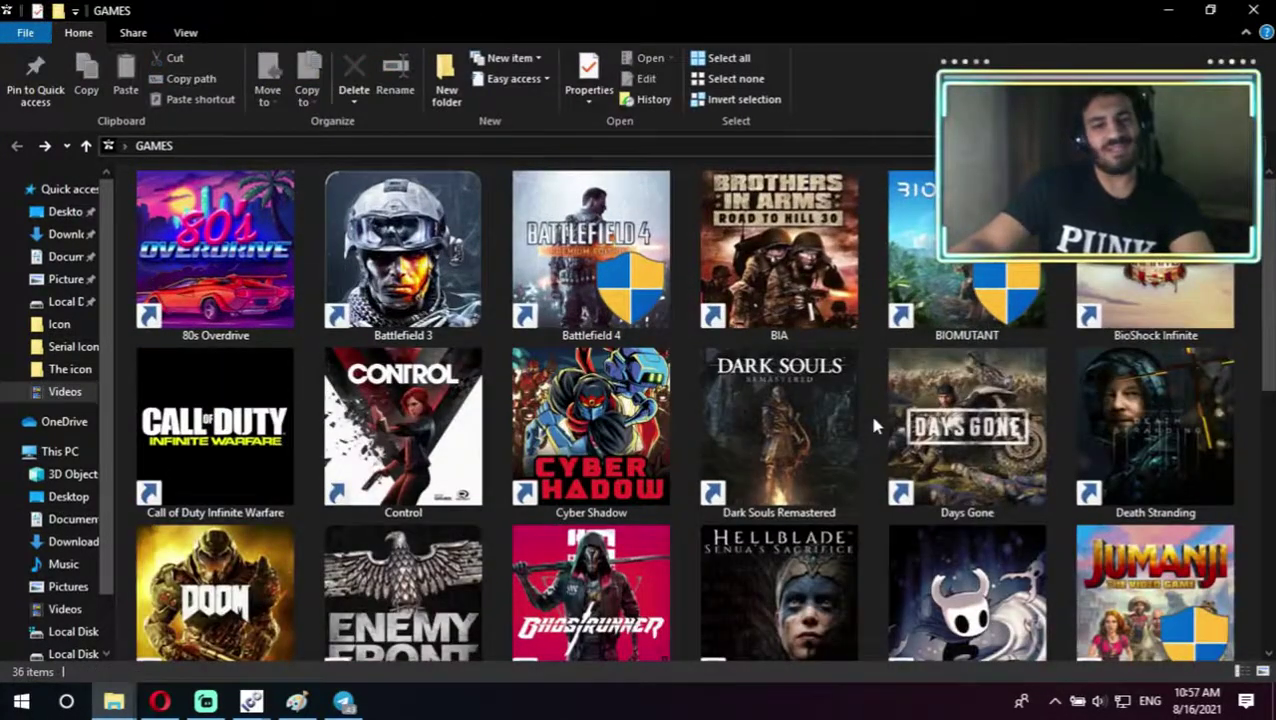